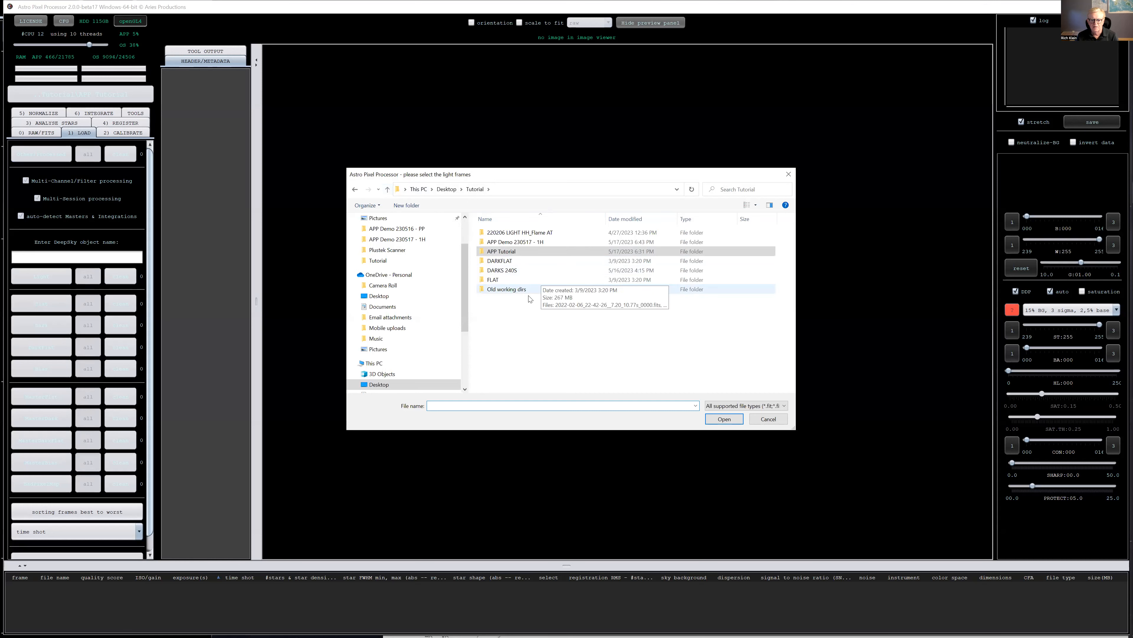
Step: Load all light frames from the 220206 LIGHT HH_Flame AT folder, using the FILTER header tag and only 1 session
double_click(524, 234)
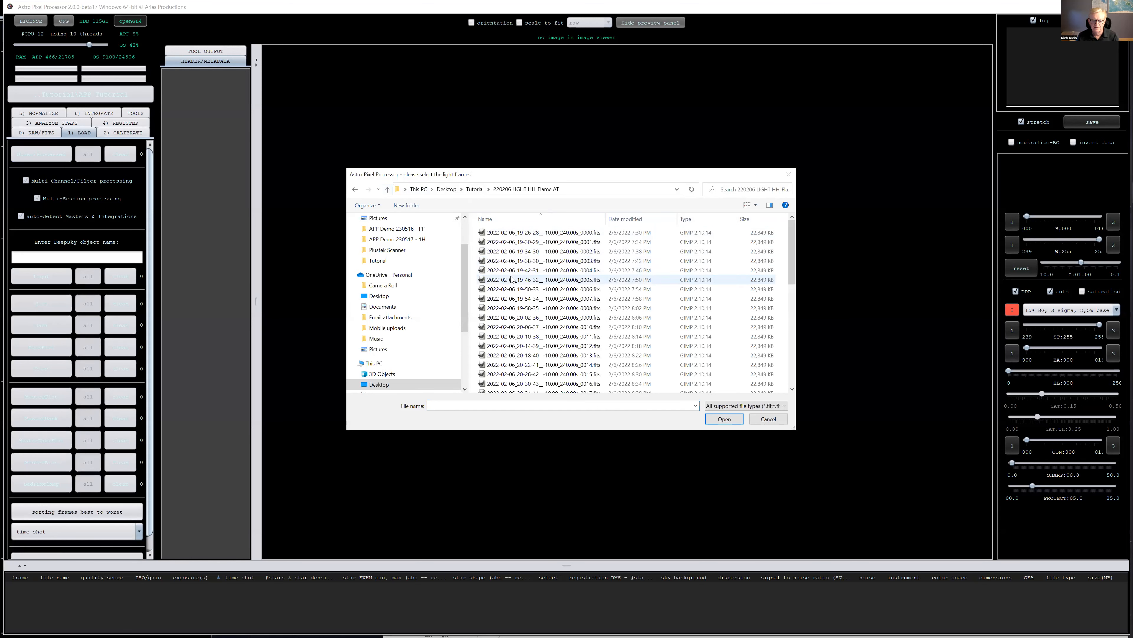
left_click(513, 279)
key("ctrl+a")
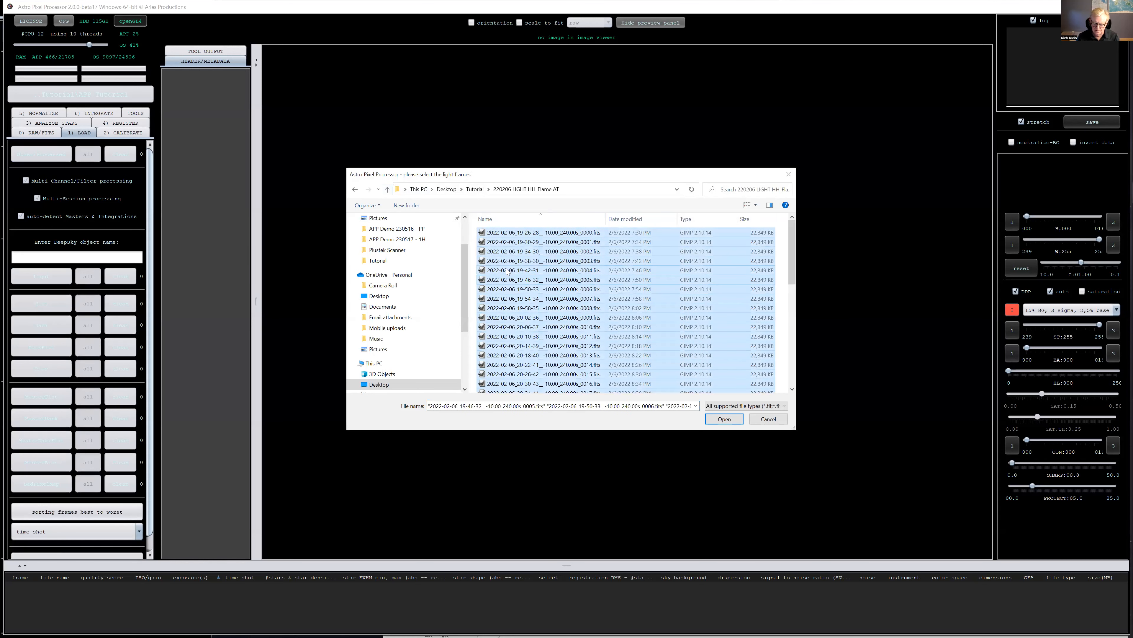
key("Return")
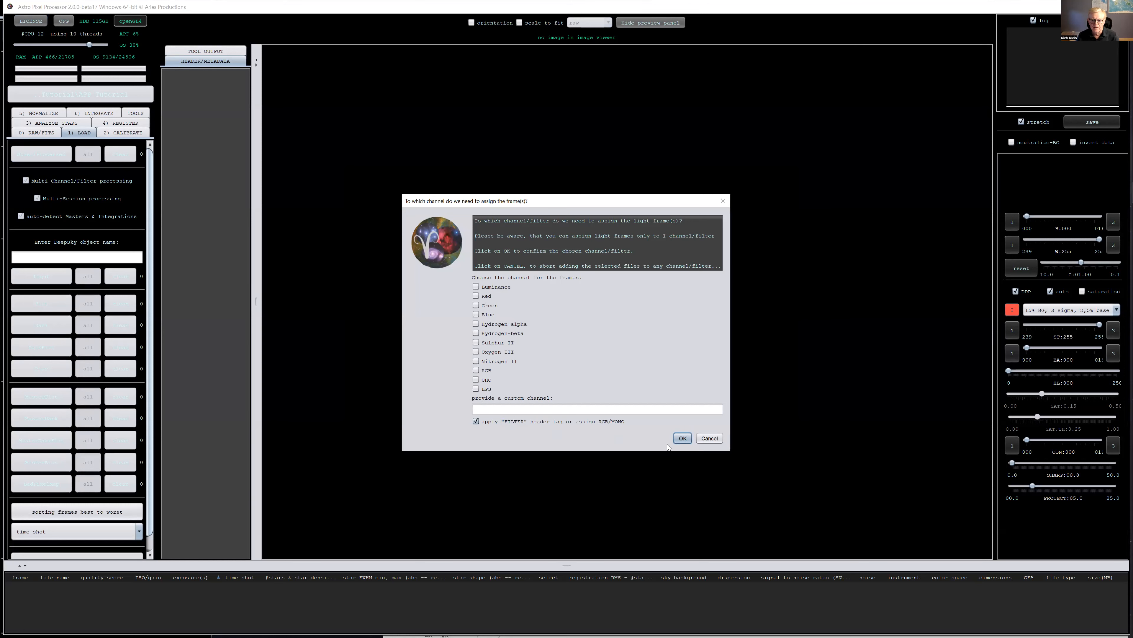
left_click(688, 437)
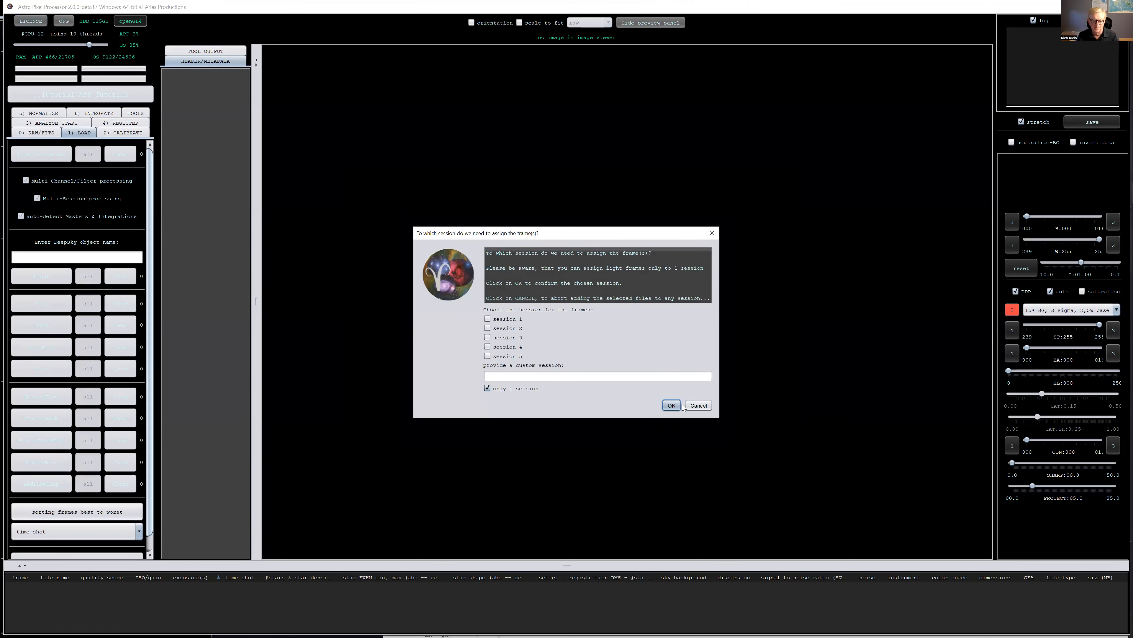
left_click(671, 405)
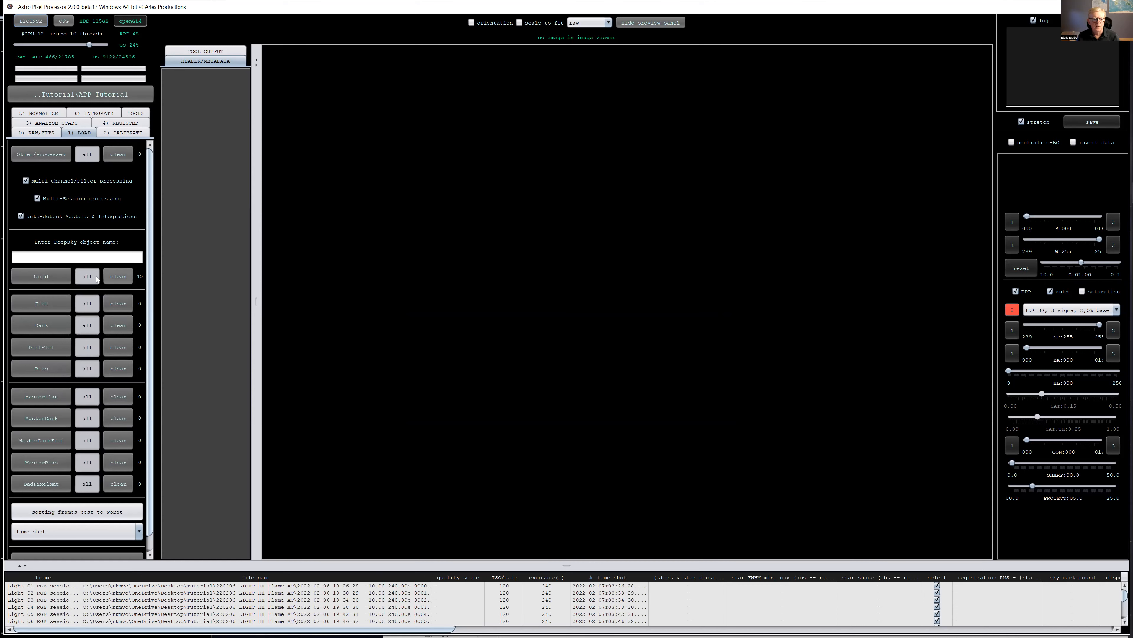
Step: Load all flat frames from the FLAT folder in Tutorial, assigning their channel by the FILTER header tag
left_click(47, 302)
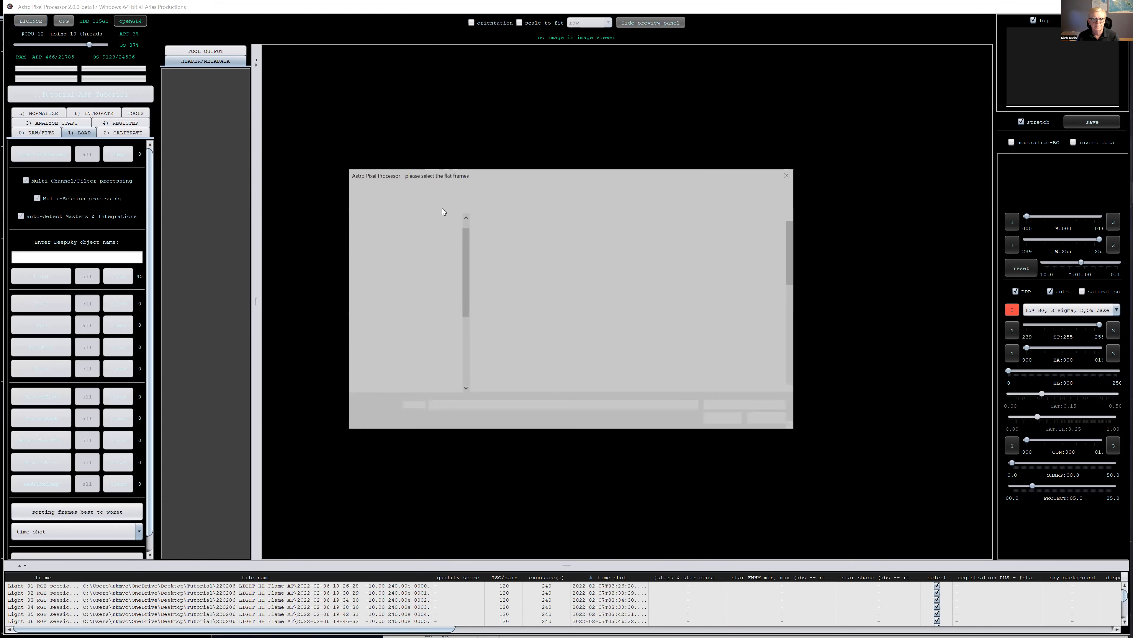
left_click(388, 189)
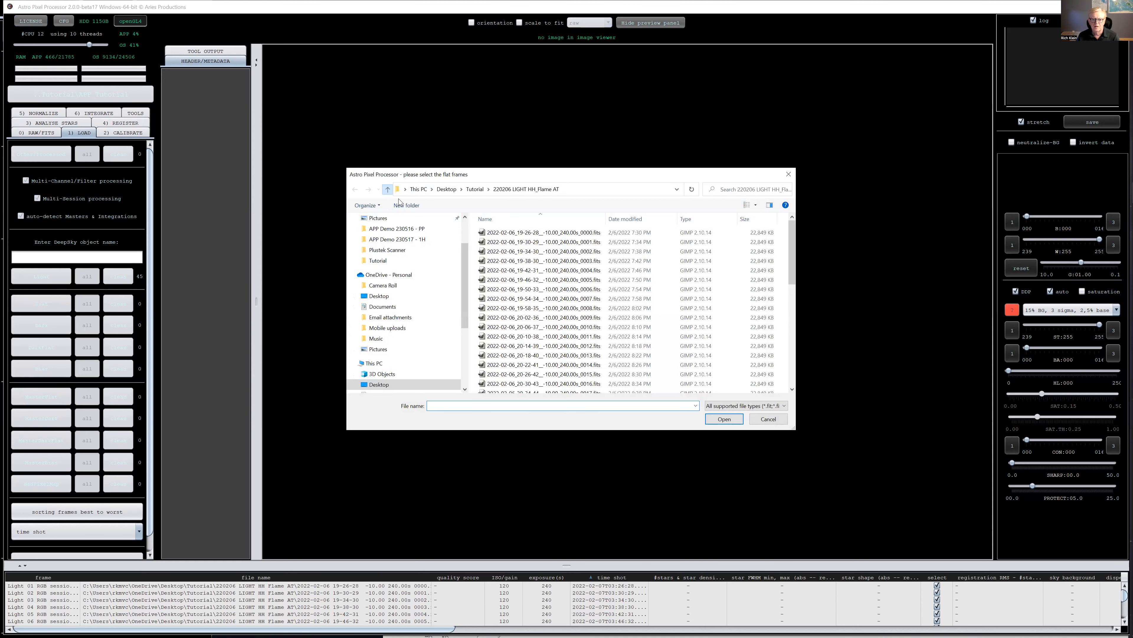
double_click(499, 279)
left_click(506, 281)
key("ctrl+a")
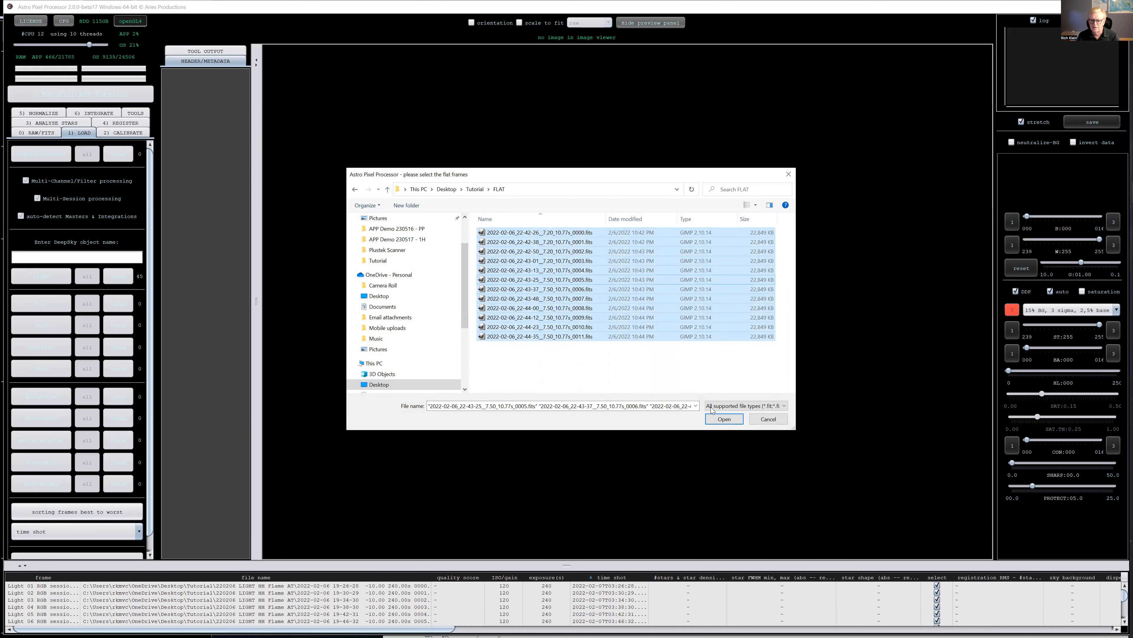
left_click(721, 417)
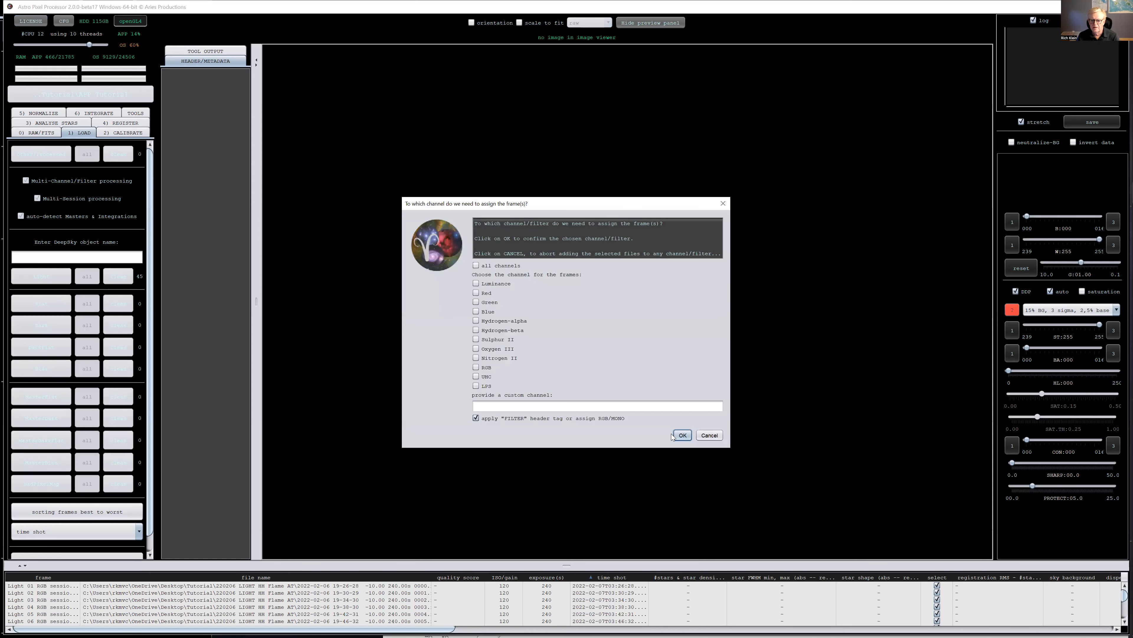
left_click(679, 435)
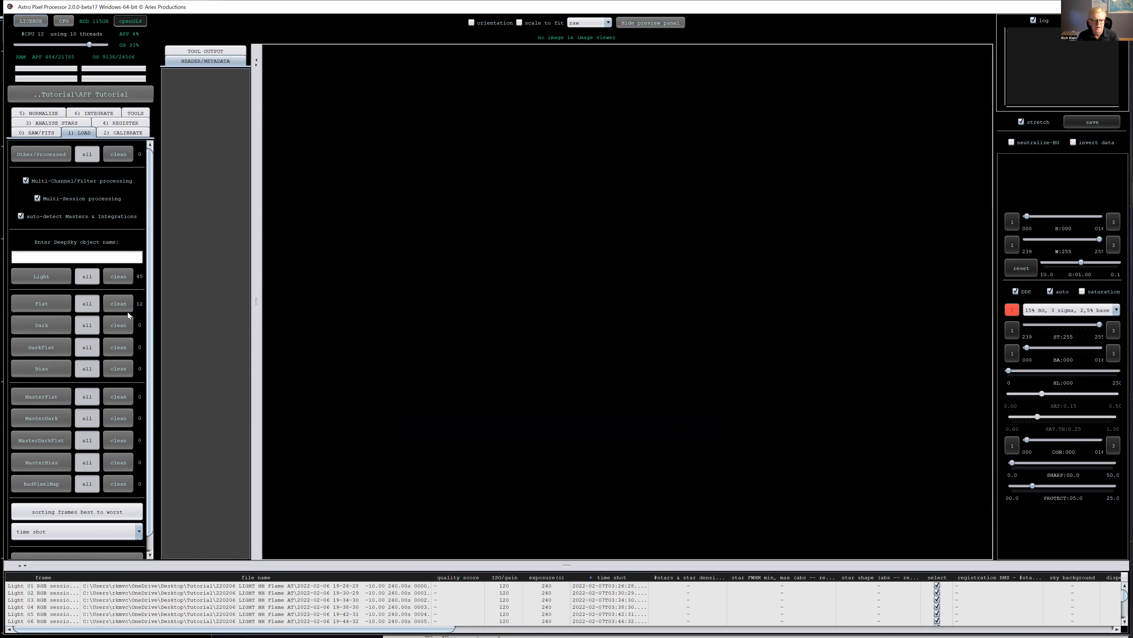
Step: Load all dark flat frames from the DARKFLAT folder, assigned to all channels and only 1 session
left_click(32, 351)
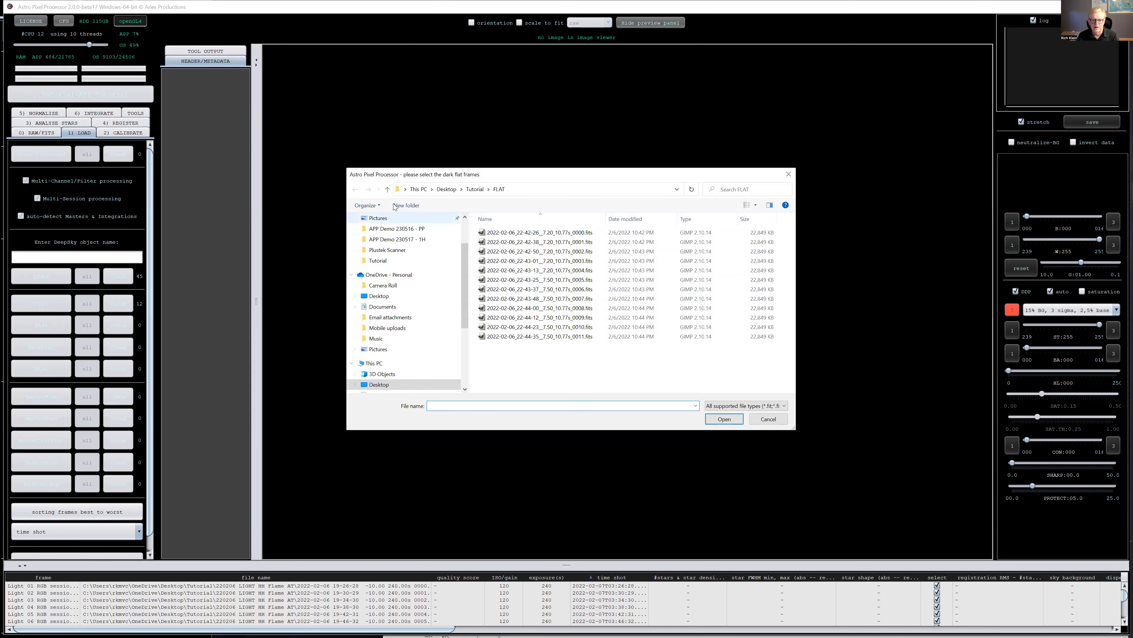
left_click(387, 189)
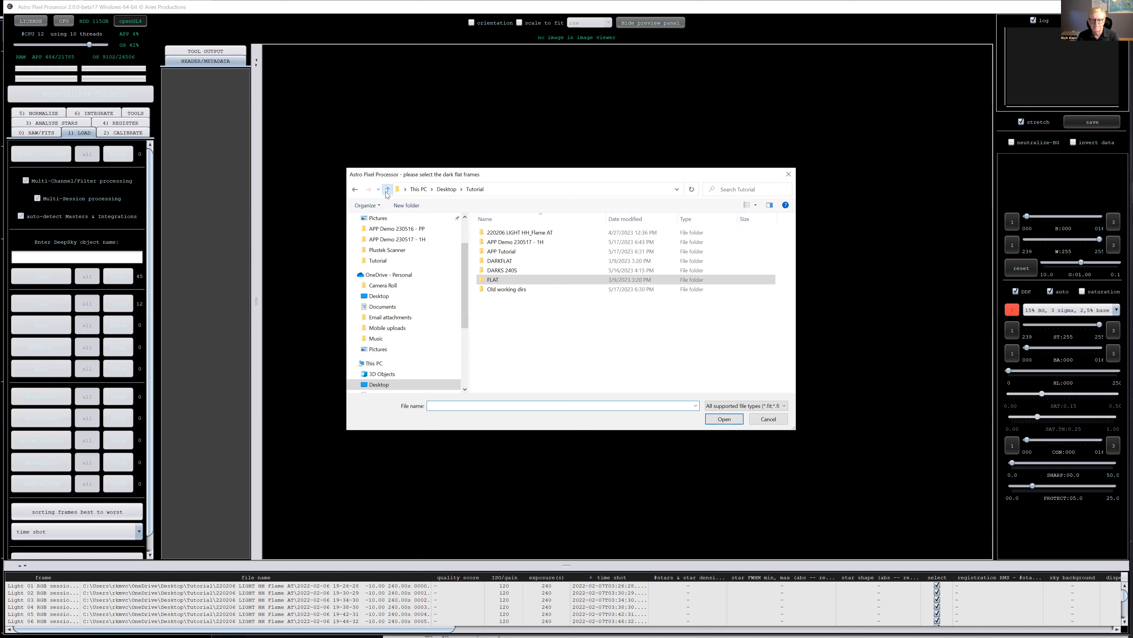
double_click(502, 261)
left_click(511, 260)
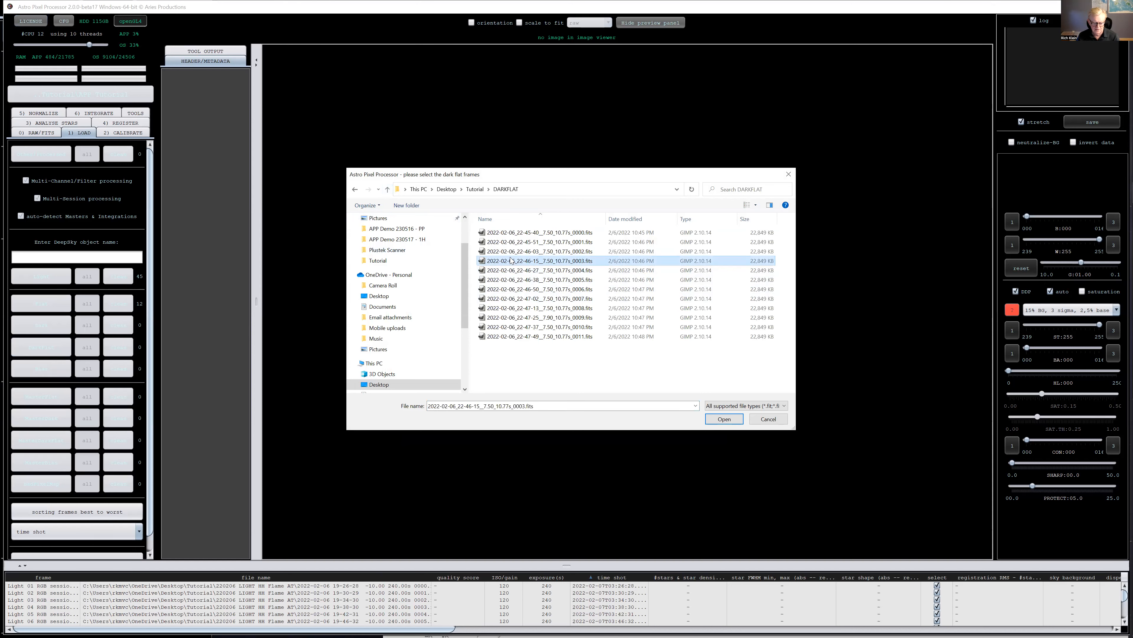
key("ctrl+a")
left_click(720, 416)
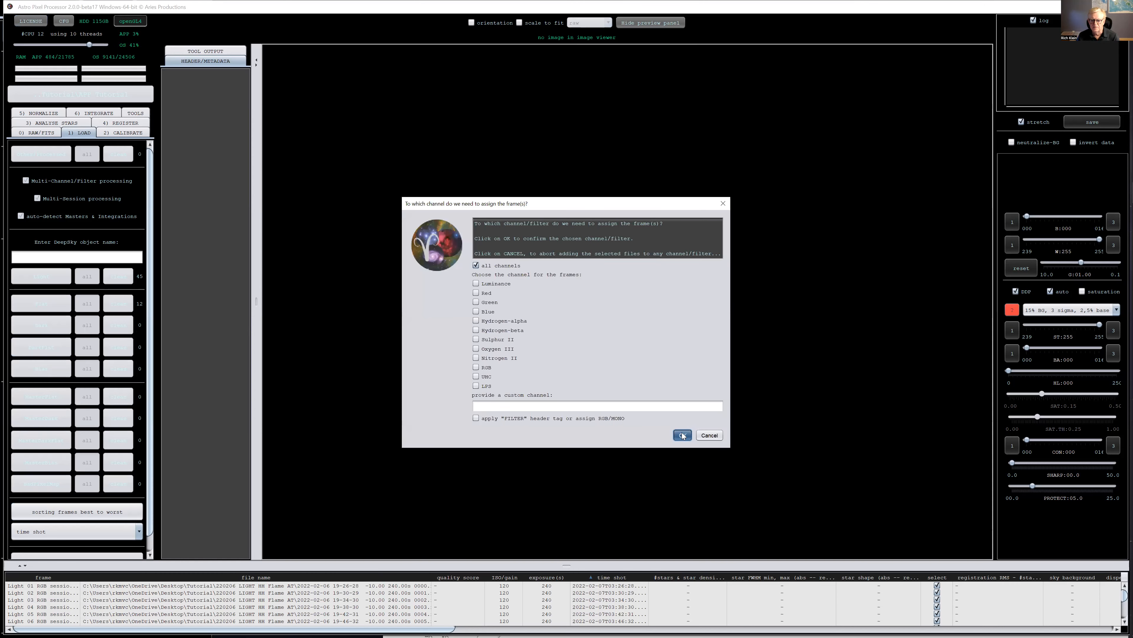
left_click(683, 435)
left_click(671, 403)
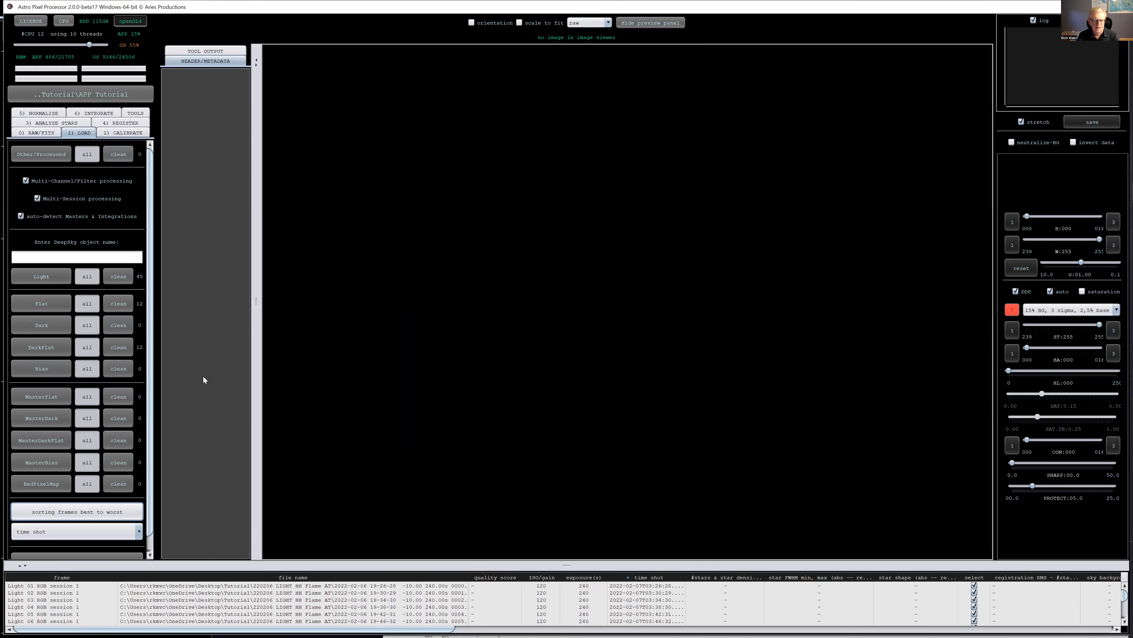
Step: Load the existing master dark file from the DARKS 240S folder, assigned to all channels and only 1 session
left_click(42, 325)
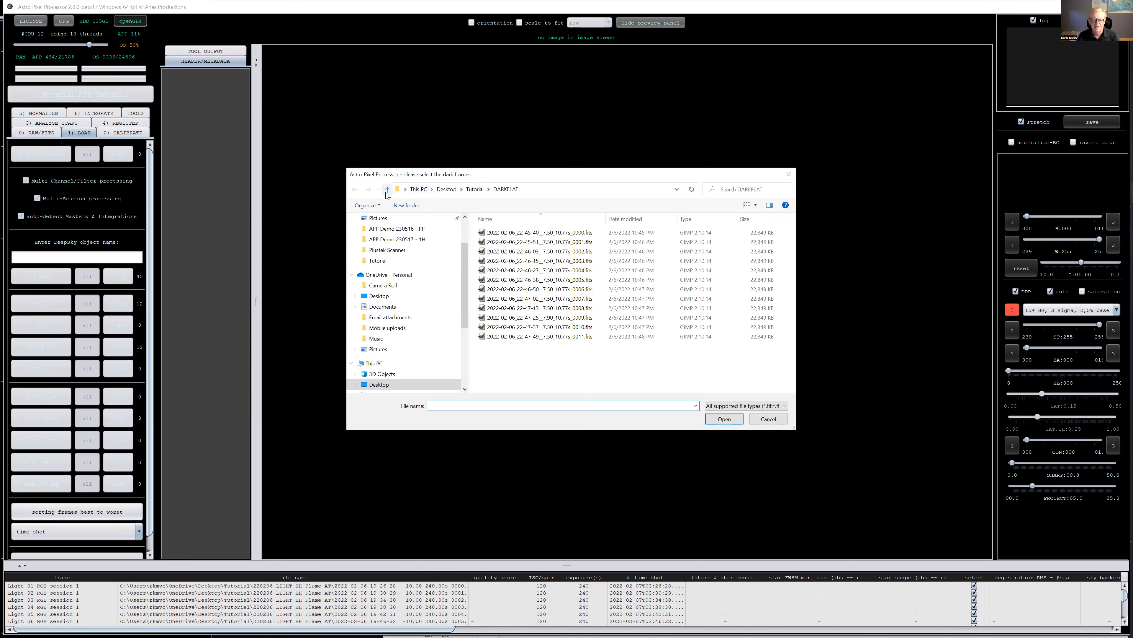
left_click(386, 192)
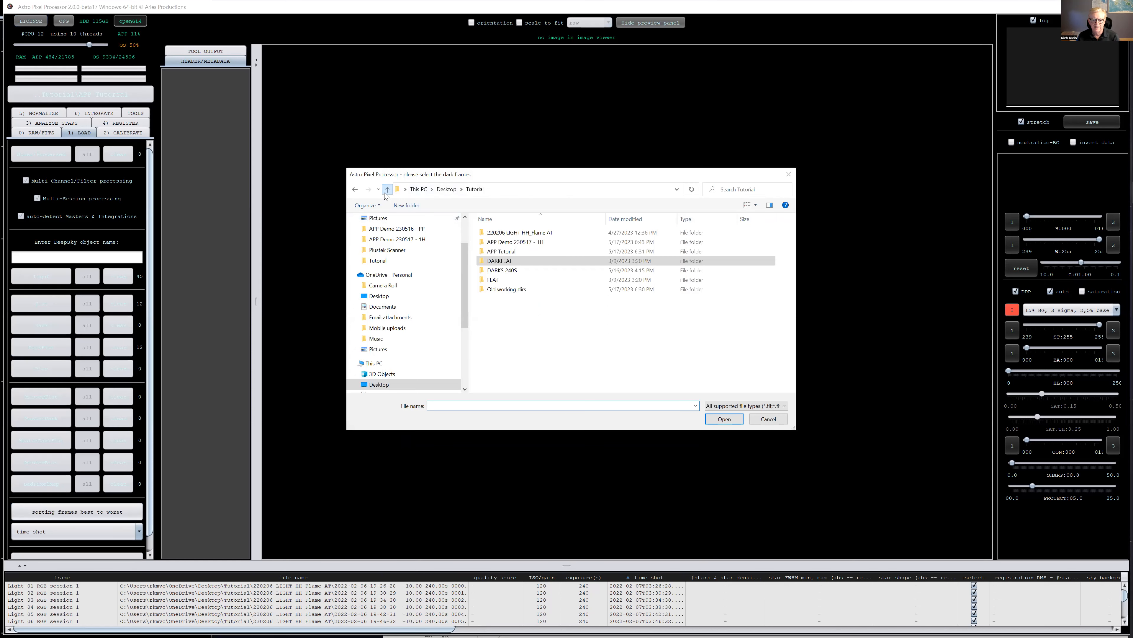
double_click(509, 271)
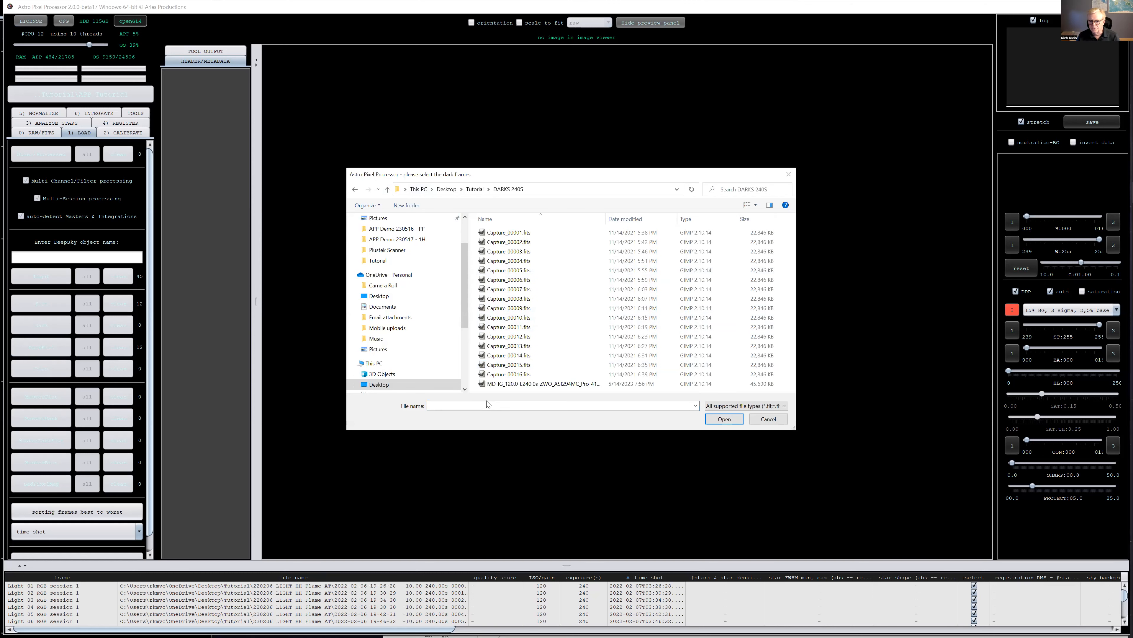
double_click(556, 384)
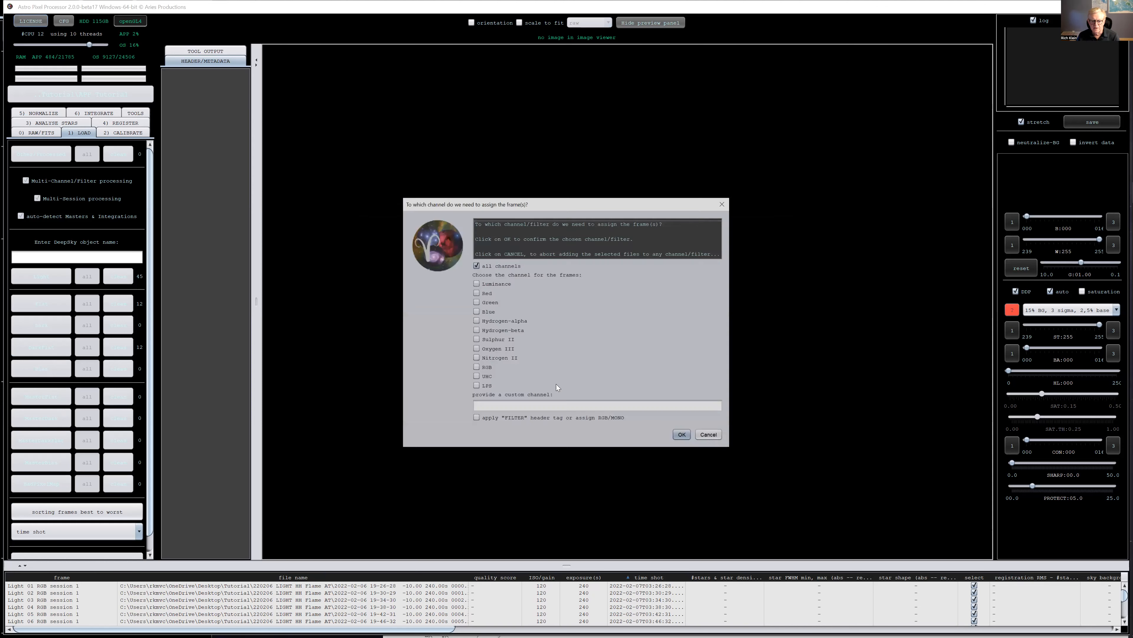
left_click(682, 435)
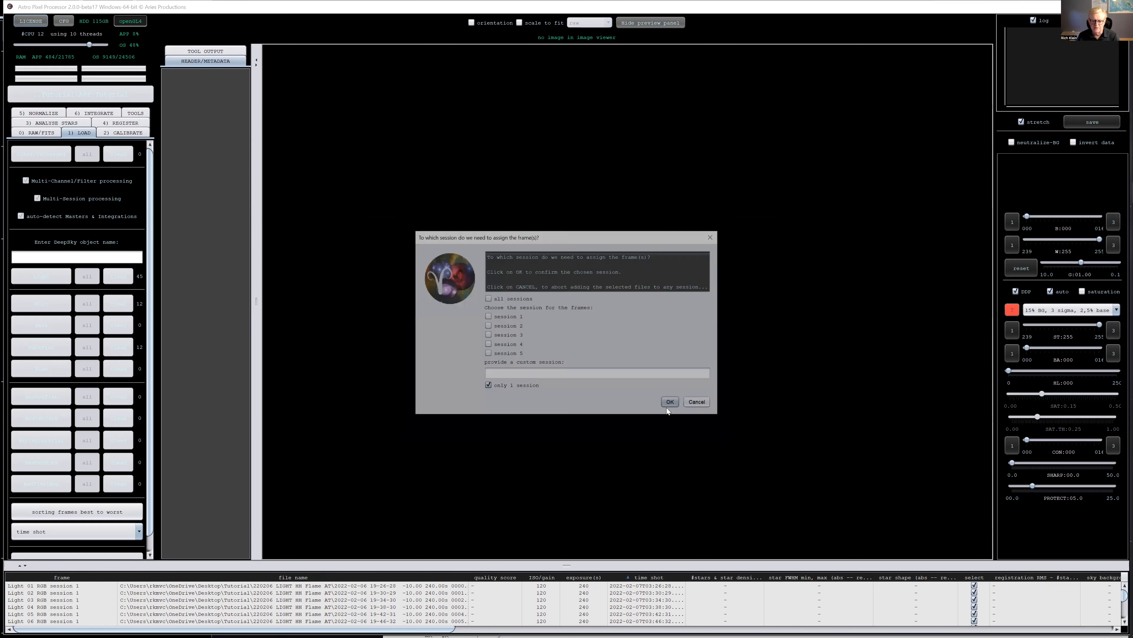
left_click(670, 403)
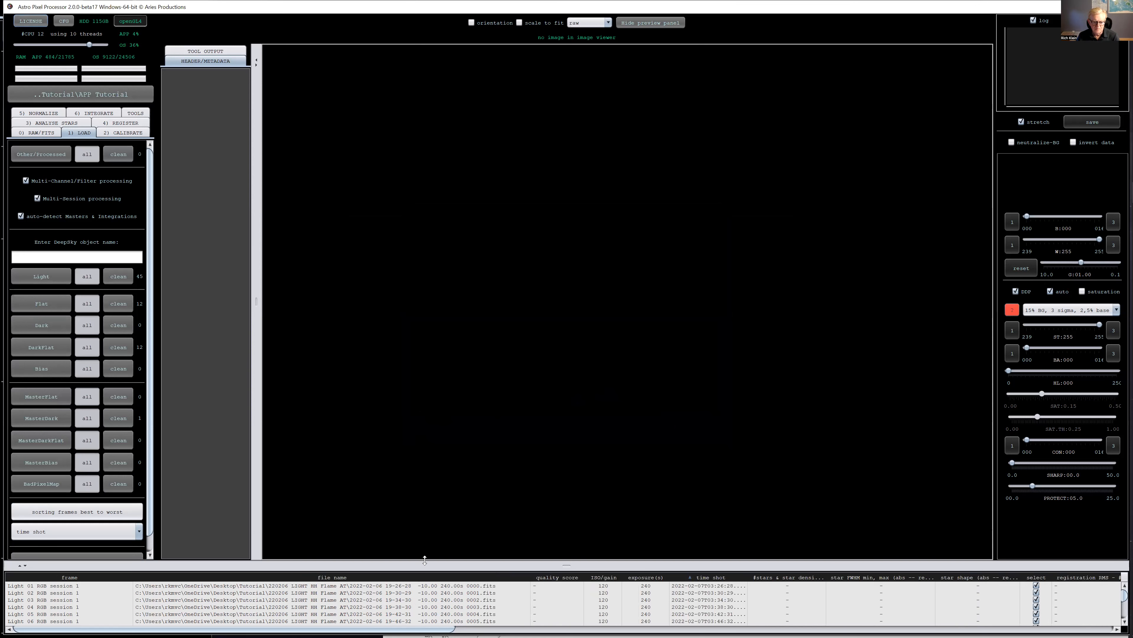
Step: Enlarge the frame list and check the loaded lights, flats, dark flats and master dark for matching gain and exposure
left_click_drag(426, 525, 427, 411)
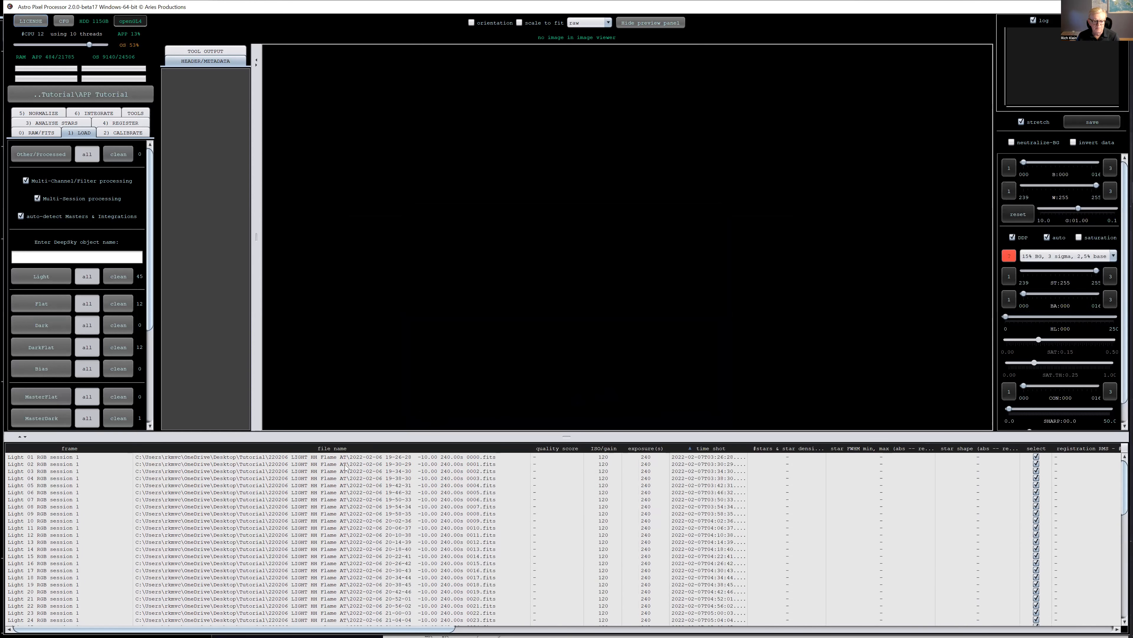
scroll(253, 464, "down", 6)
left_click(252, 465)
scroll(253, 464, "down", 7)
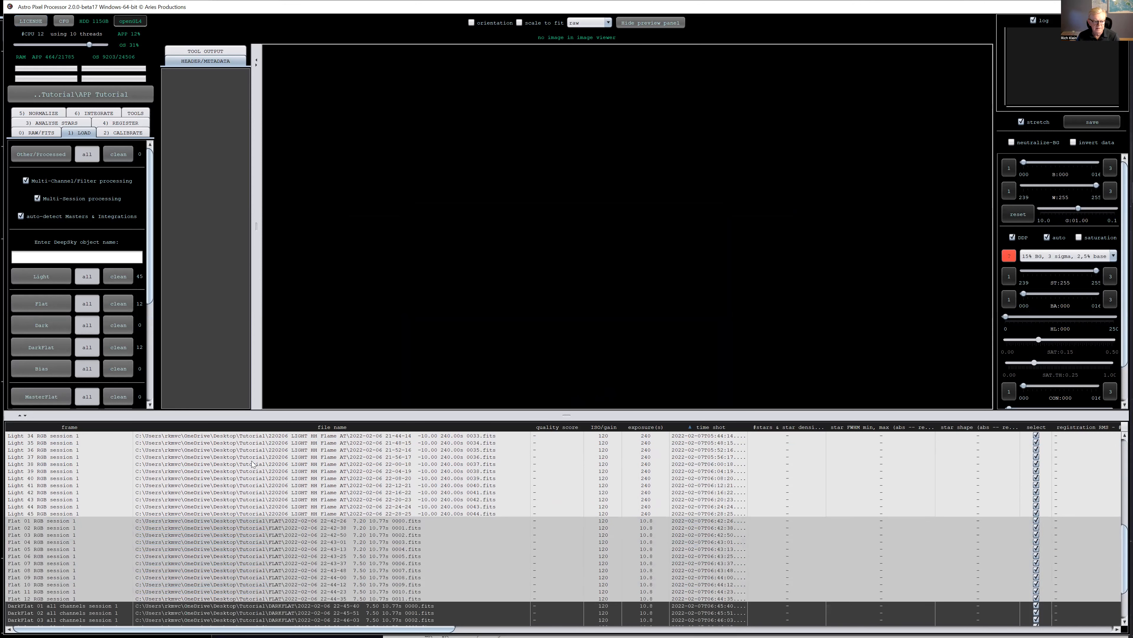
scroll(247, 493, "down", 1)
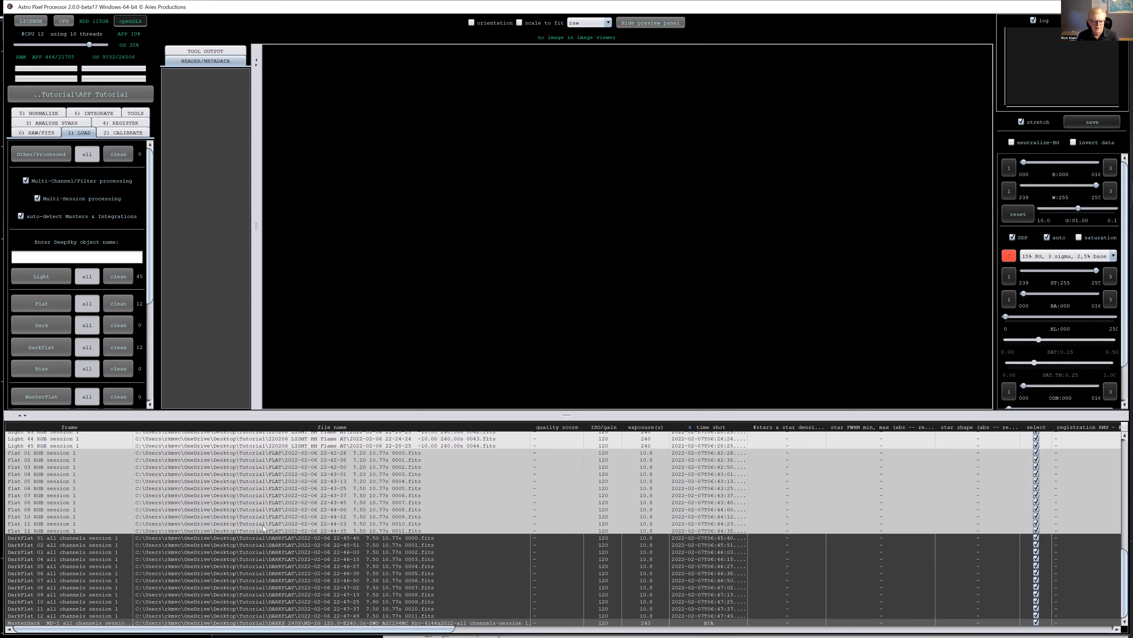
Step: Display the master dark and light frames 17 and 24 in the image viewer to inspect them
left_click(156, 625)
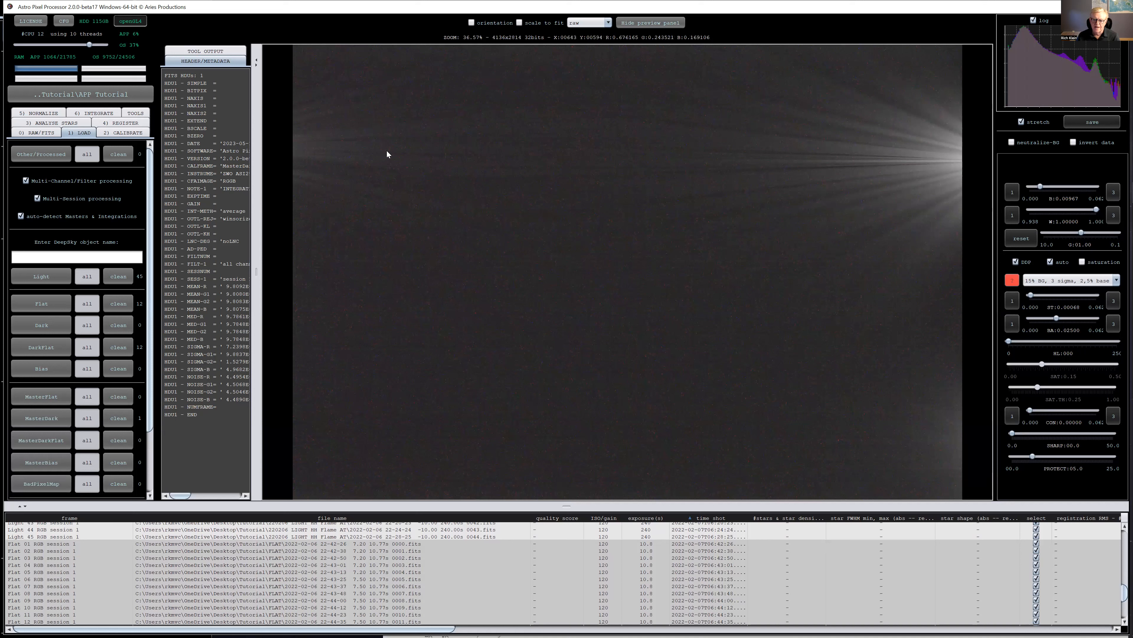
scroll(393, 585, "up", 6)
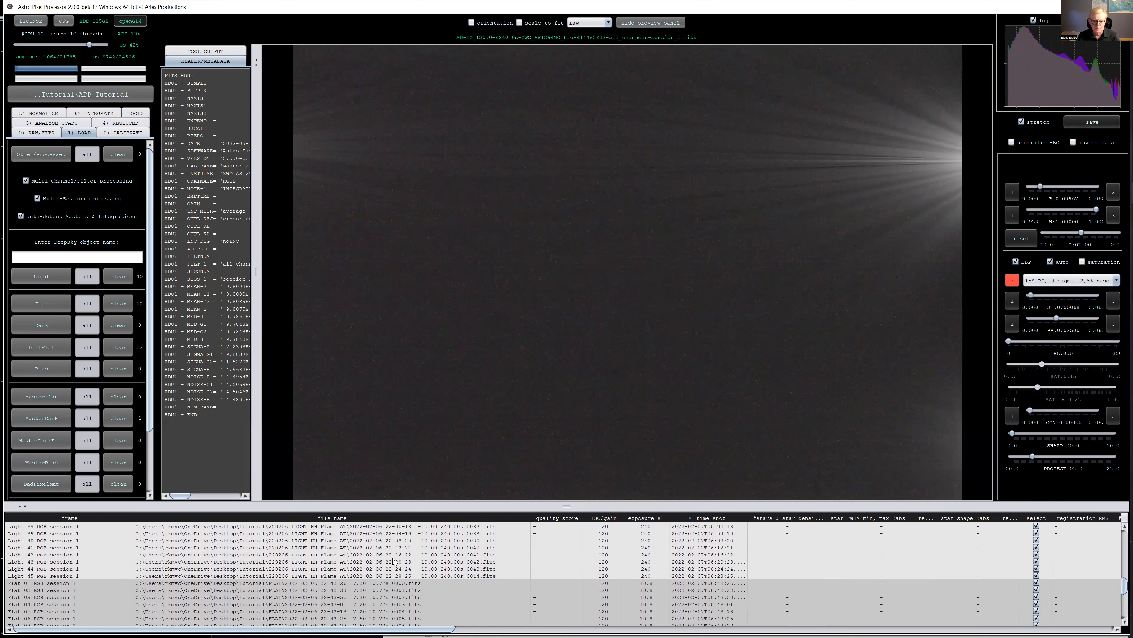
double_click(301, 569)
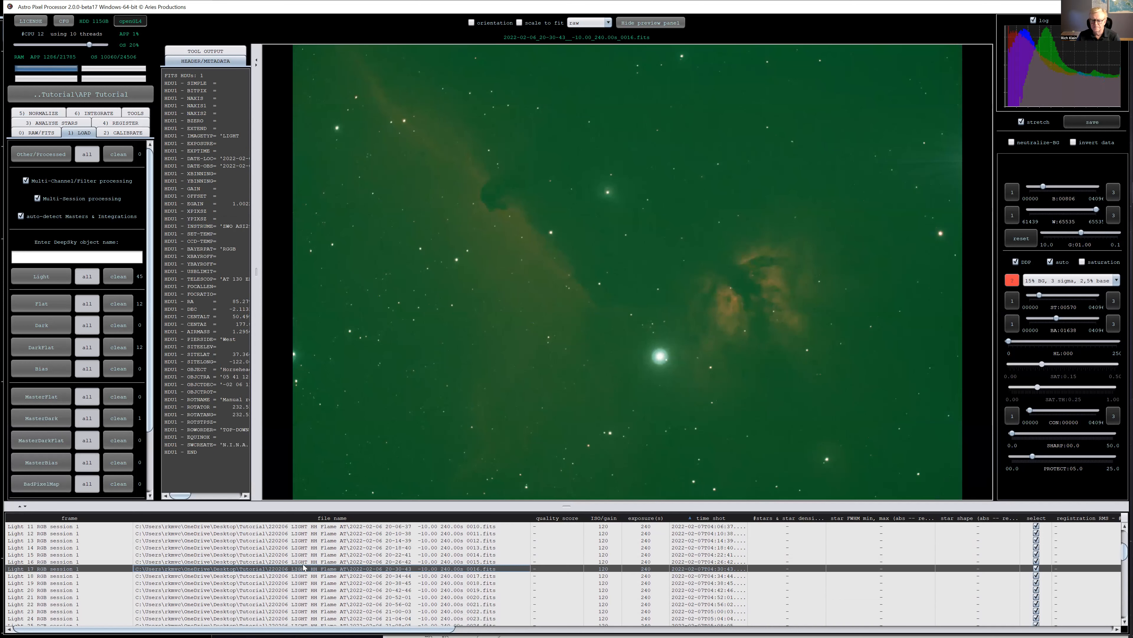
left_click(332, 620)
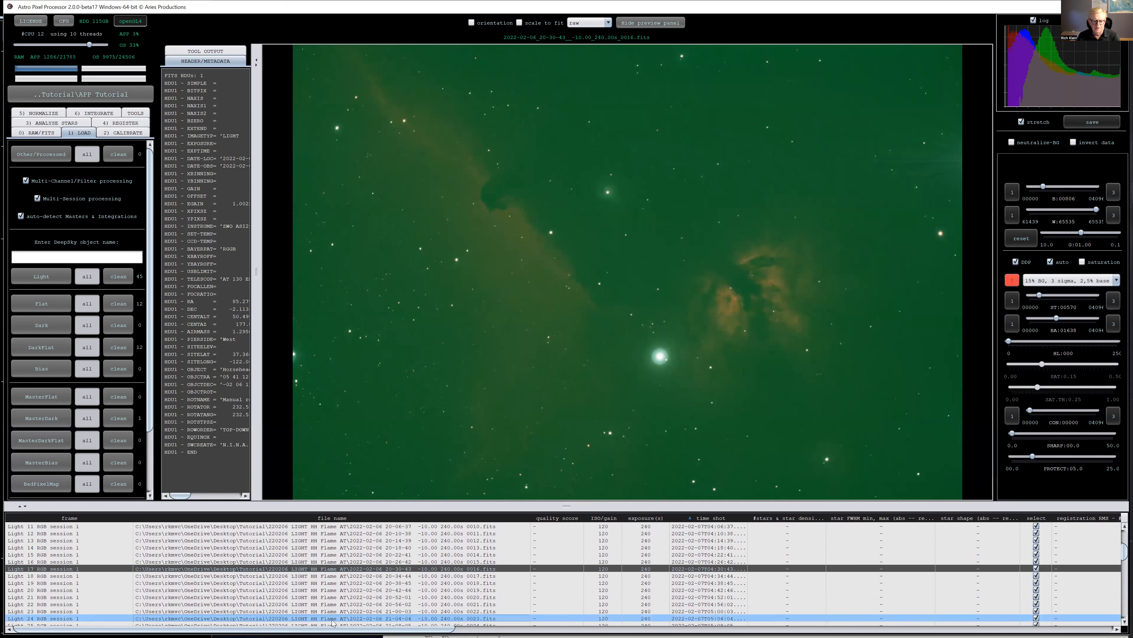
double_click(332, 620)
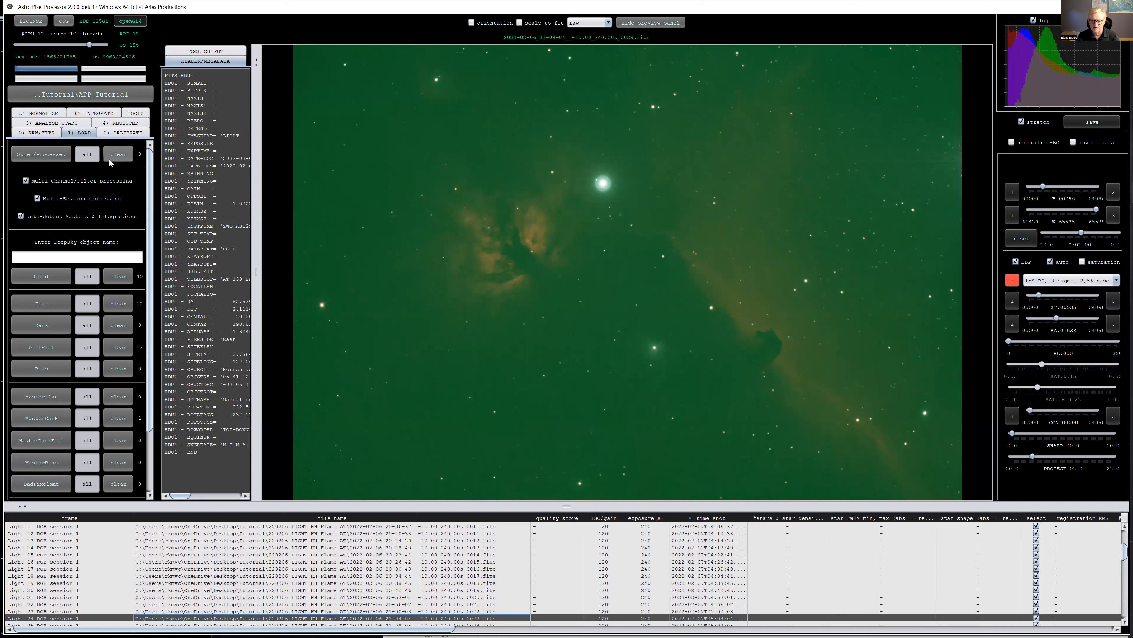
Step: Open the calibration settings, switch to the presentation and consult the Tab 2: Calibration slide
left_click(123, 132)
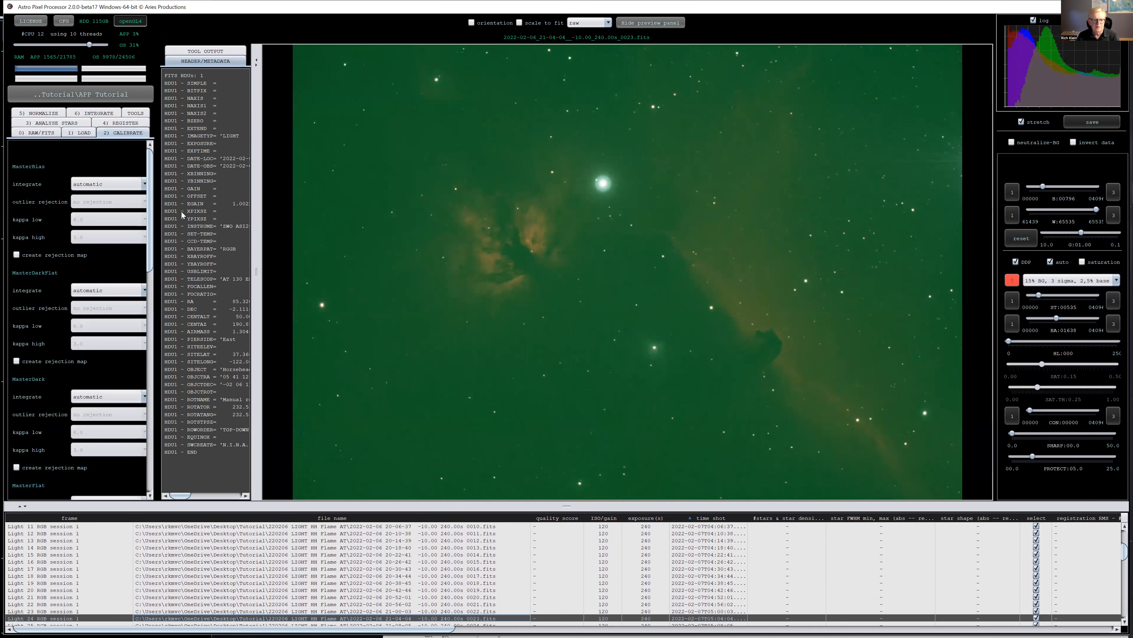
key("alt+Tab")
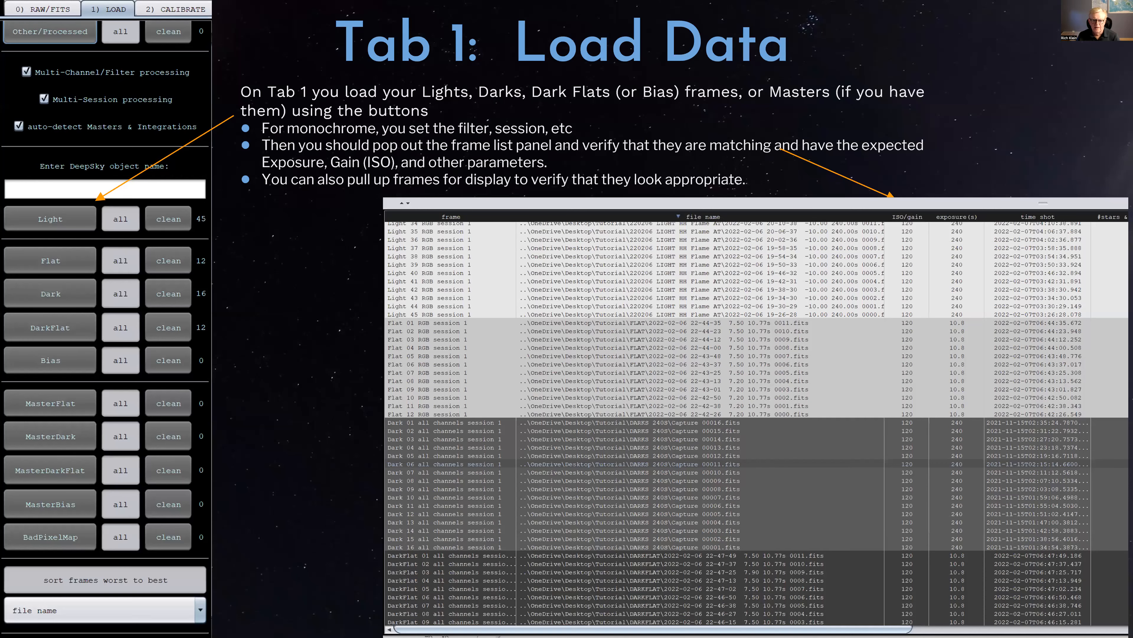
key("Right")
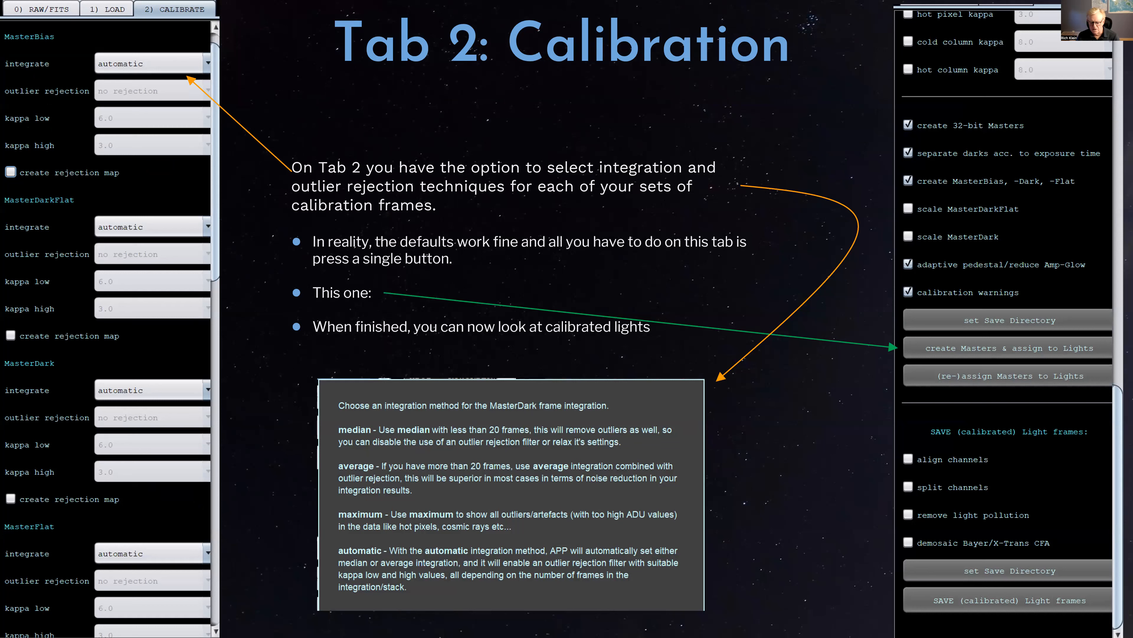
Step: Switch back to Astro Pixel Processor and create the calibration masters with default settings, assigning them to the lights
key("alt+Tab")
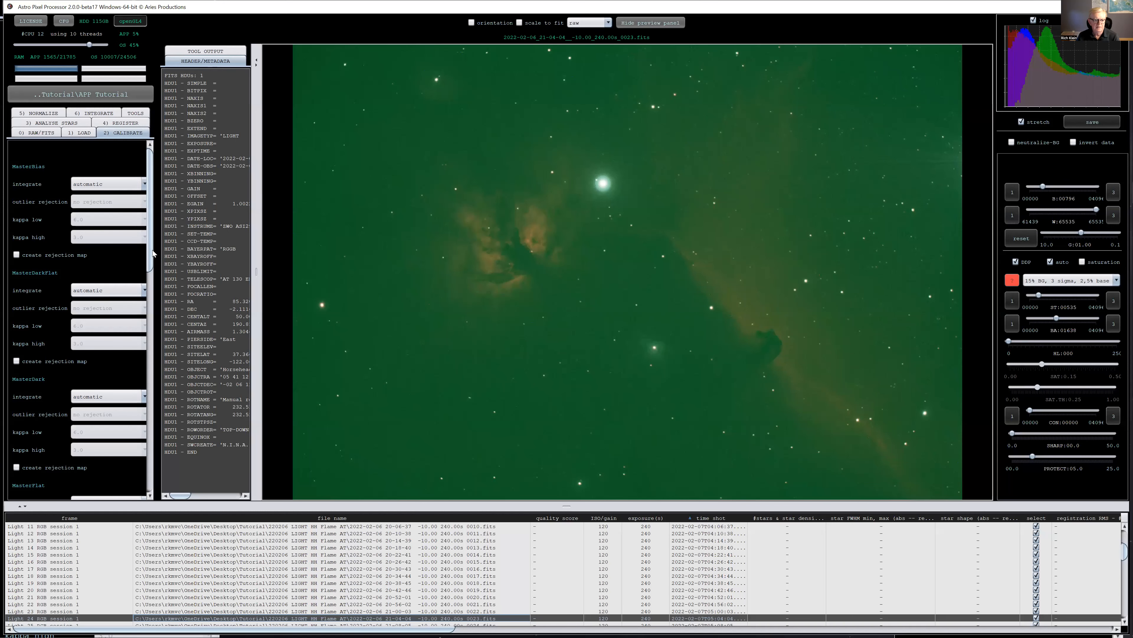
left_click_drag(149, 265, 150, 451)
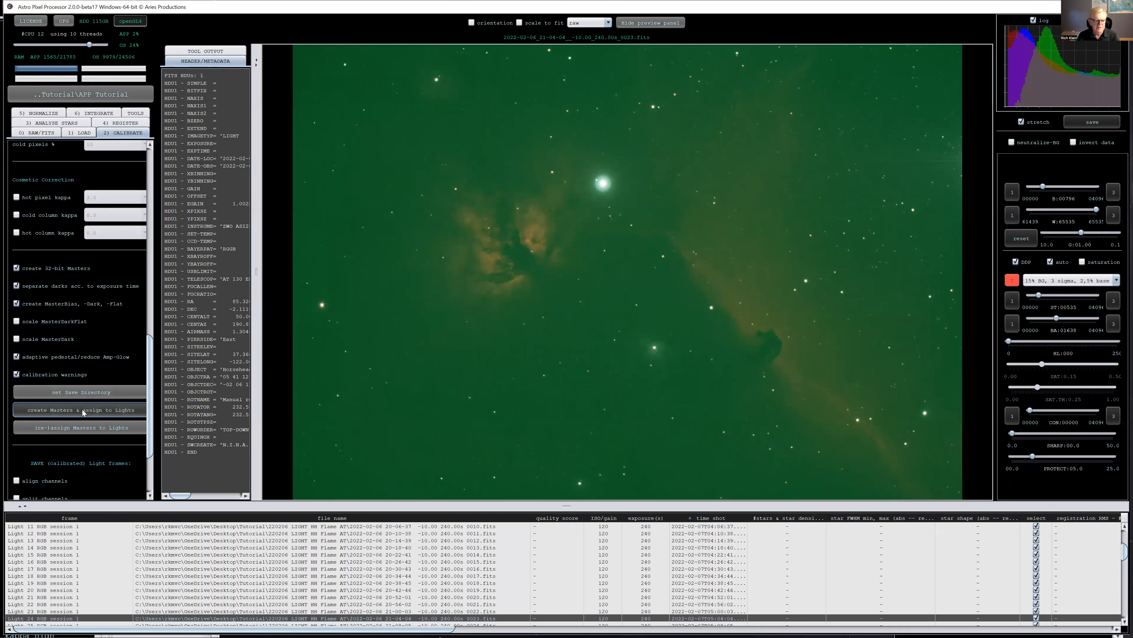
left_click(81, 410)
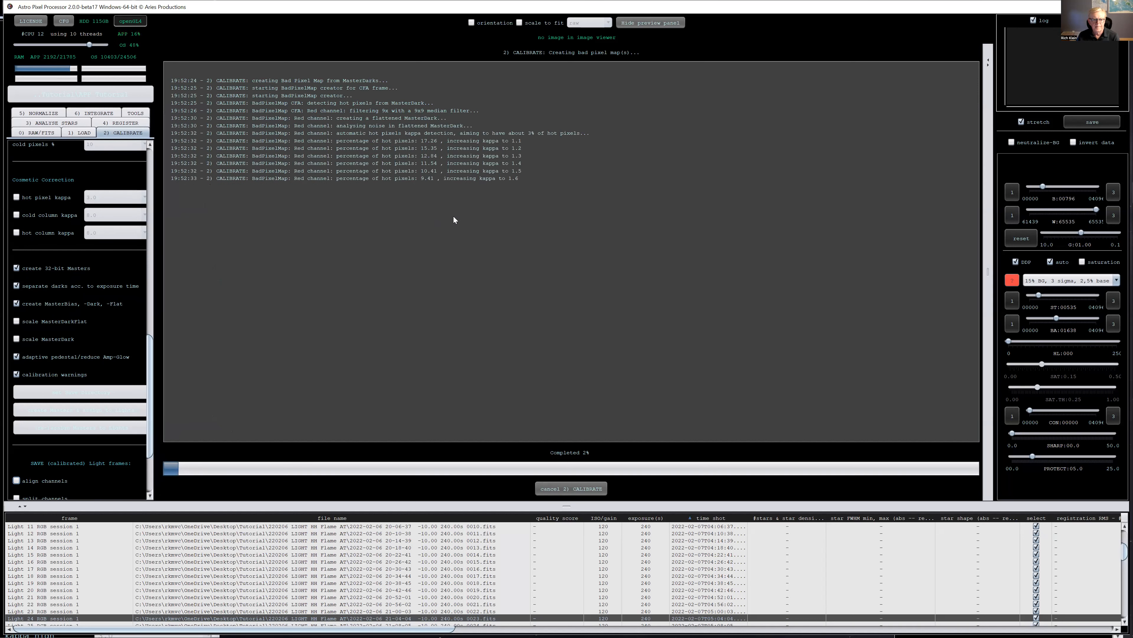
Step: Revisit the Tab 2: Calibration slide, return to Astro Pixel Processor and look through the frame list down to the calibration masters
key("alt+Tab")
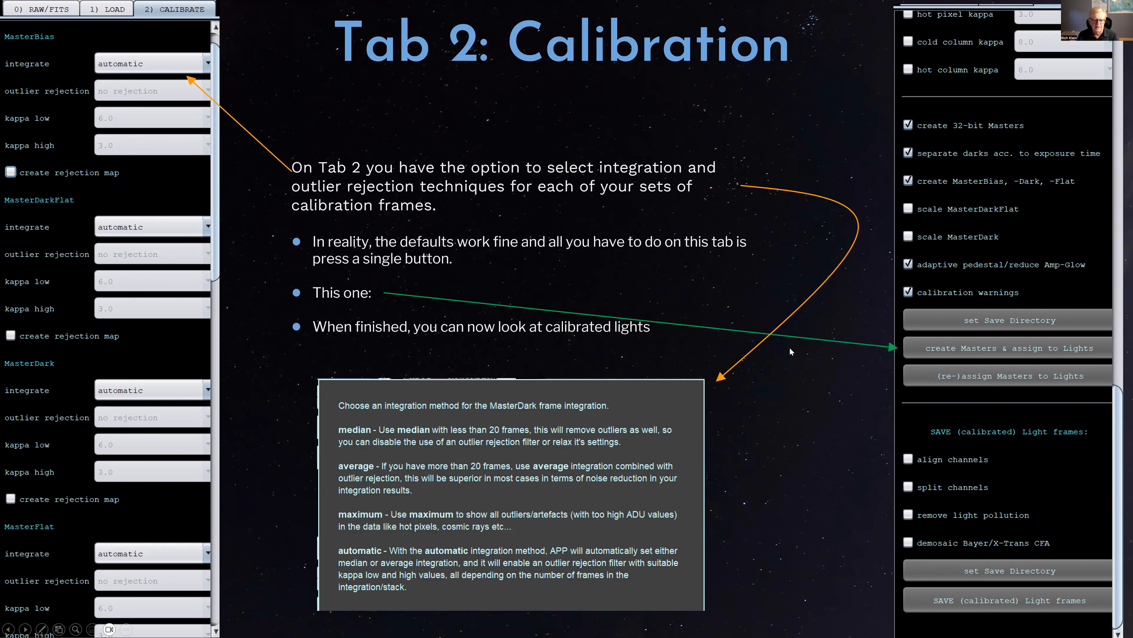
key("alt+Tab")
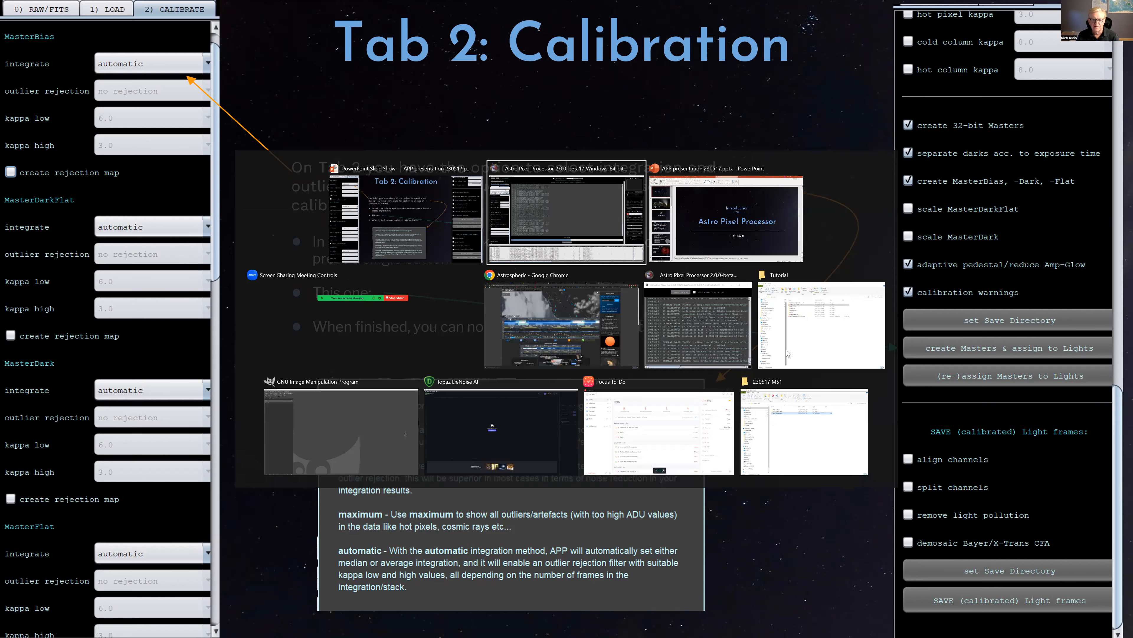
left_click(572, 470)
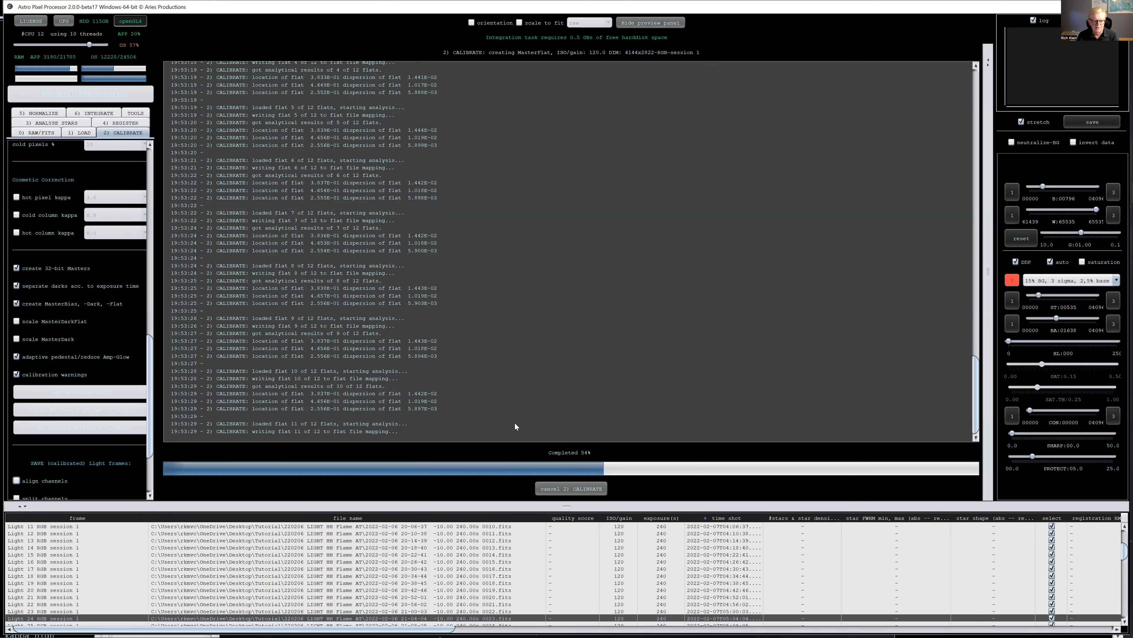
scroll(506, 577, "down", 7)
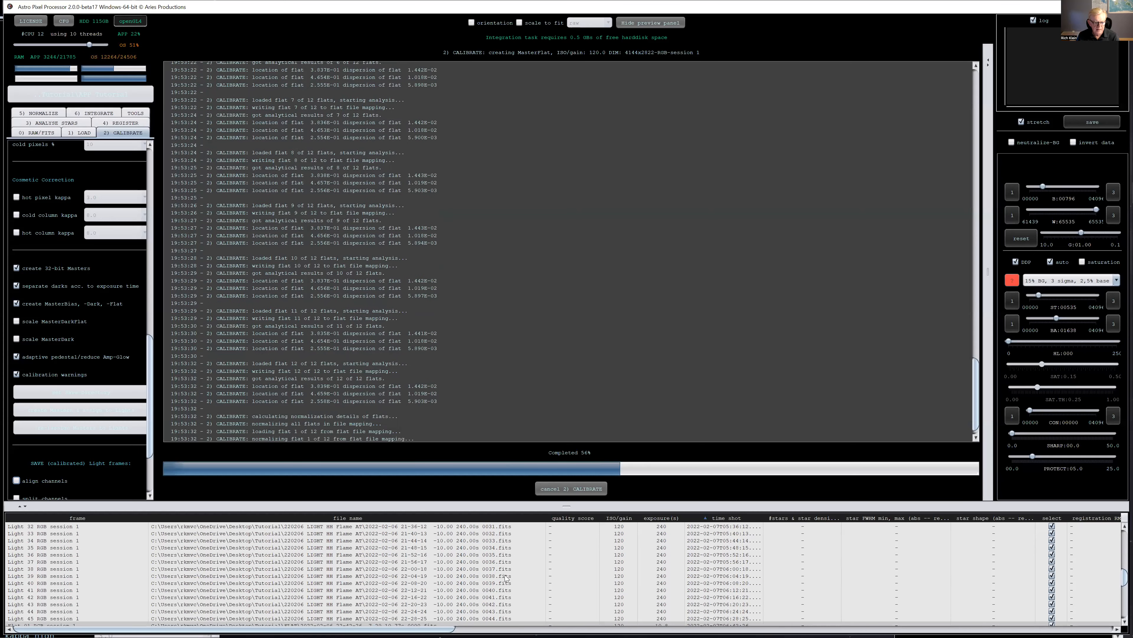
scroll(505, 576, "down", 8)
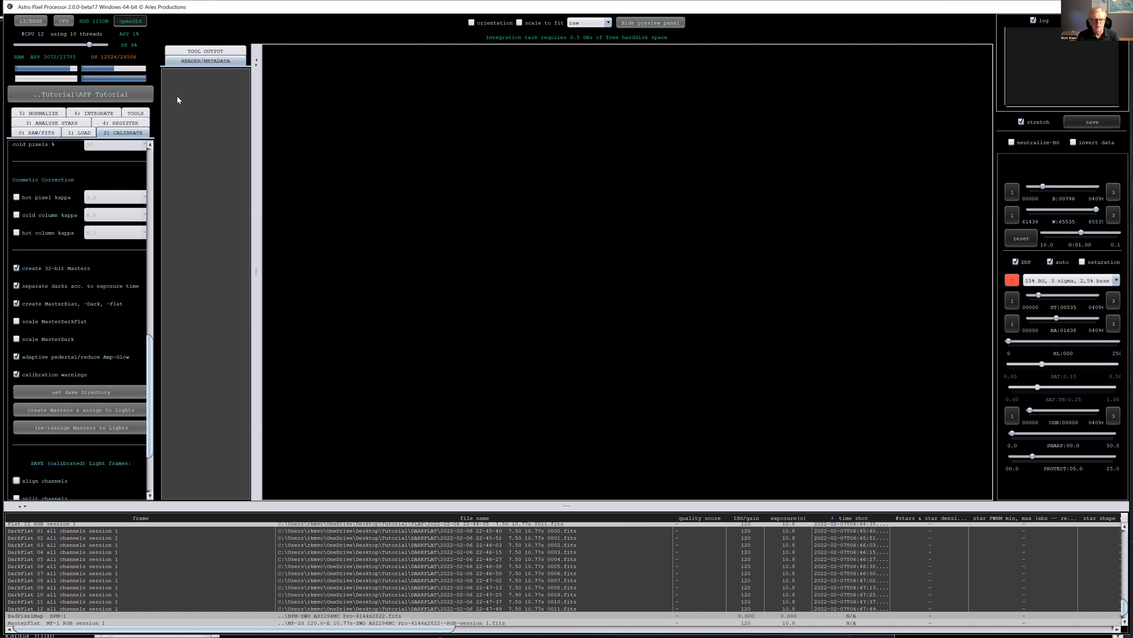
Step: Analyse the stars of the light frames with the automatic target of 500 stars, and bring up the Tab 3: Star Analysis slide
left_click(65, 122)
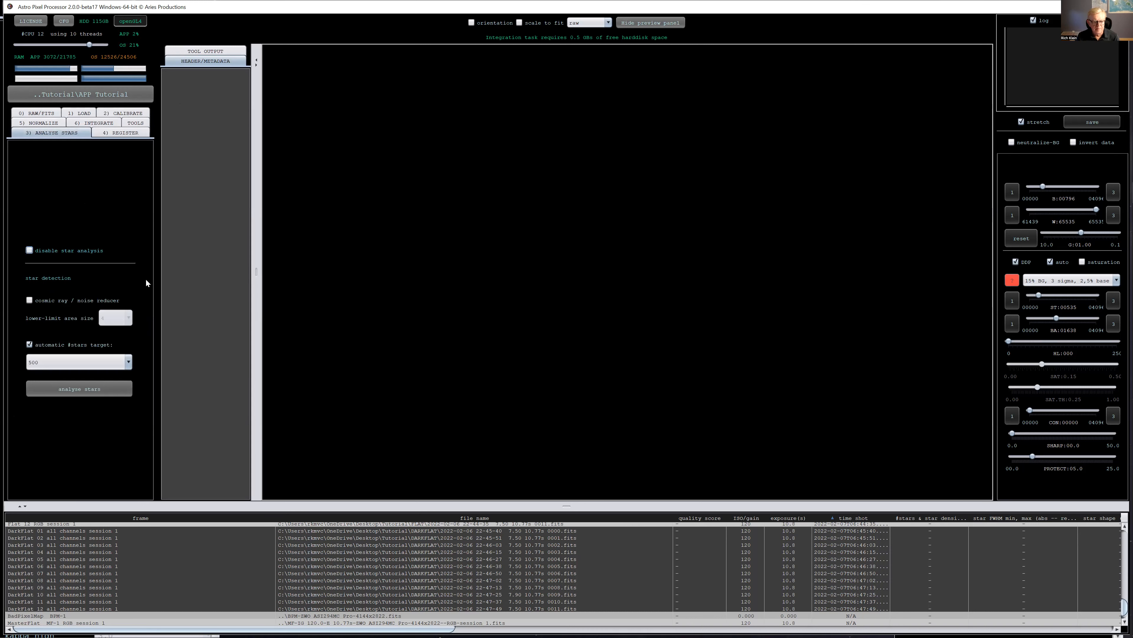
key("alt+Tab")
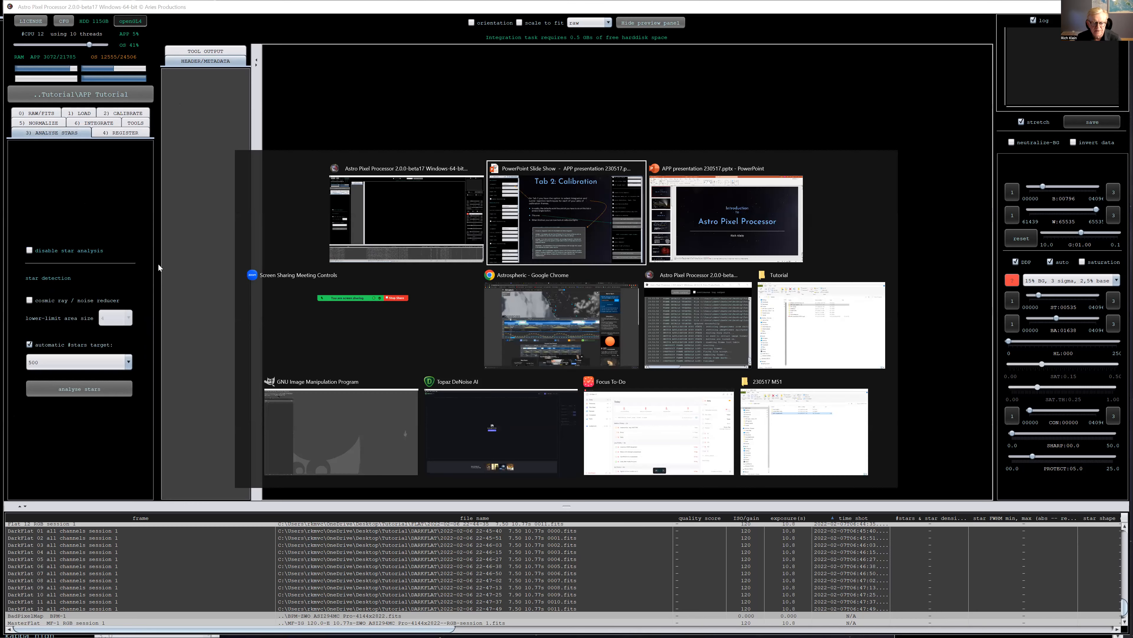
key("Escape")
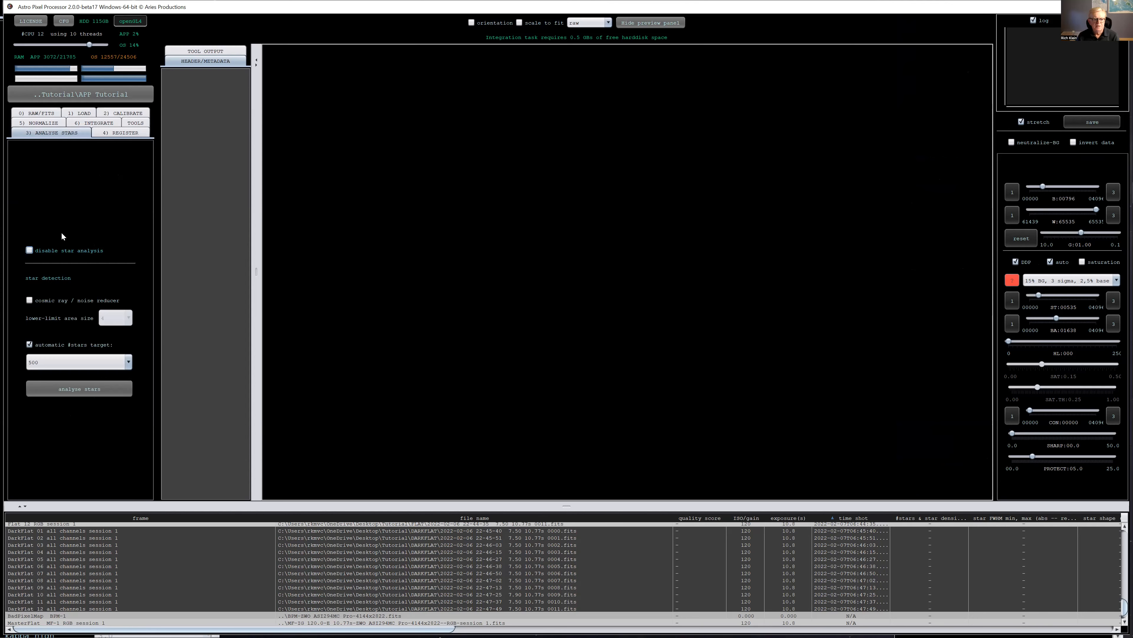
left_click(62, 389)
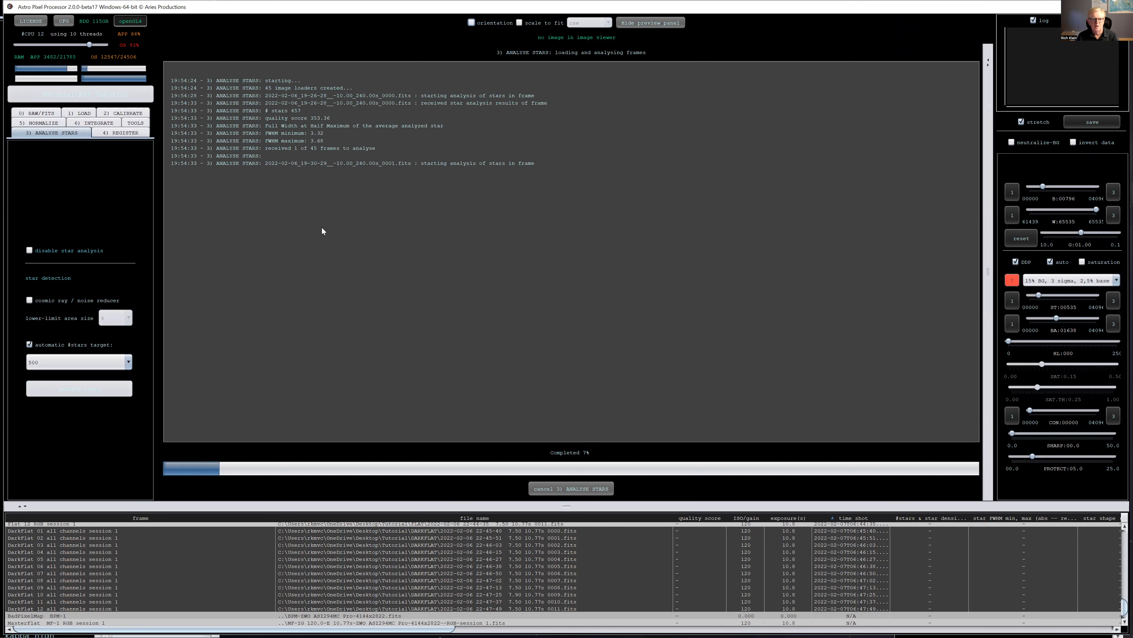
key("alt+Tab")
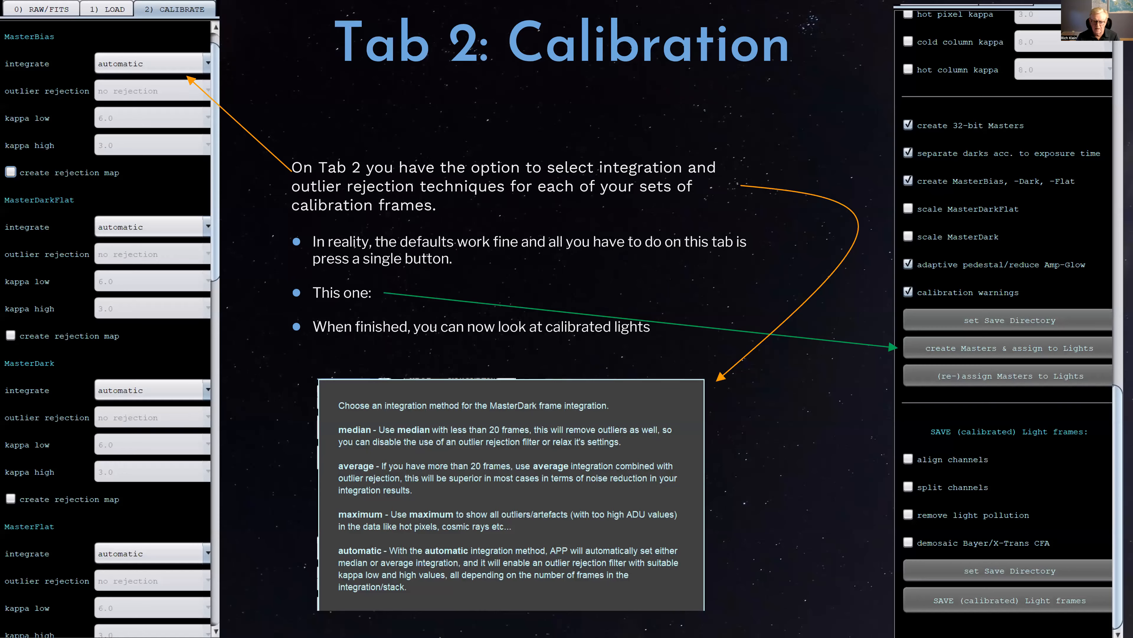
key("Right")
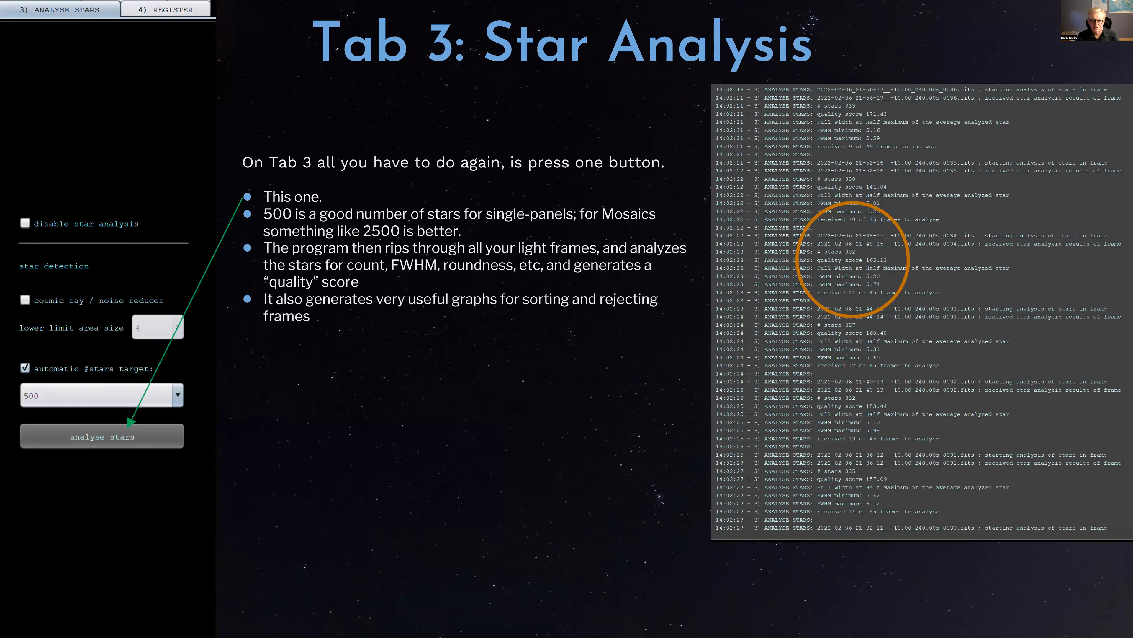
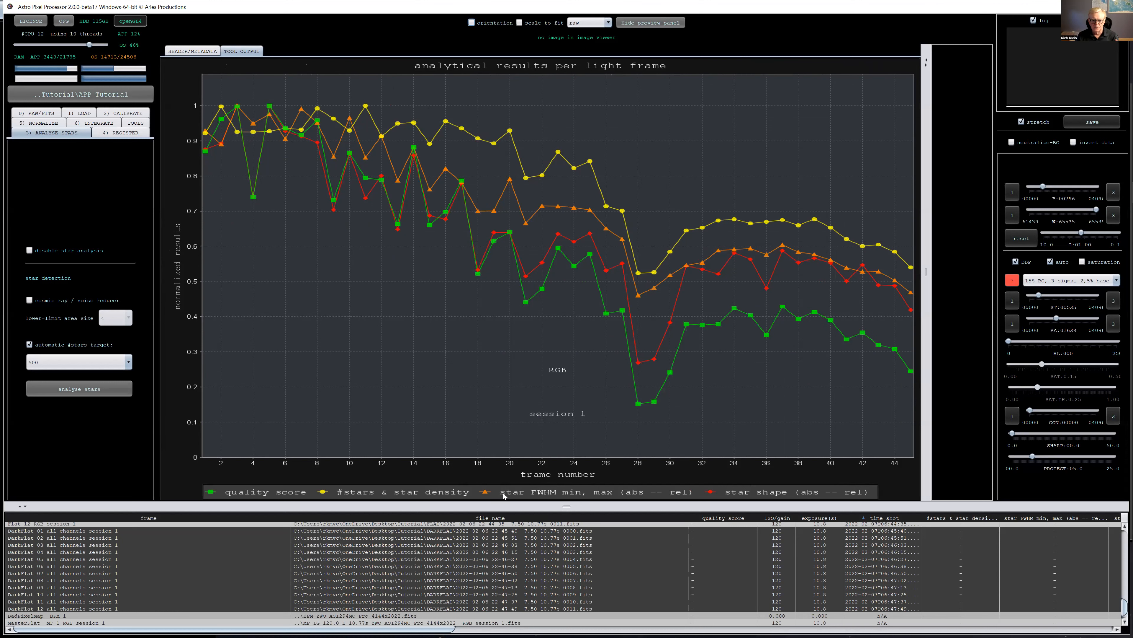
Step: Sort the enlarged frame list by descending quality score and remove the four lowest-scoring light frames, 42 to 45
left_click_drag(512, 506, 517, 317)
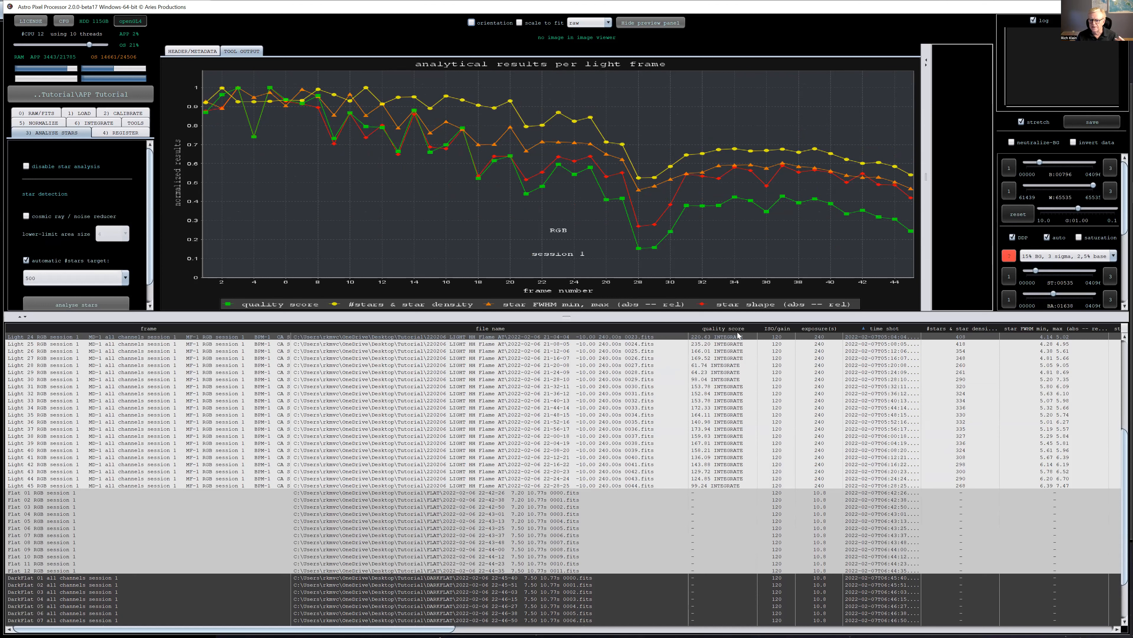
left_click(729, 329)
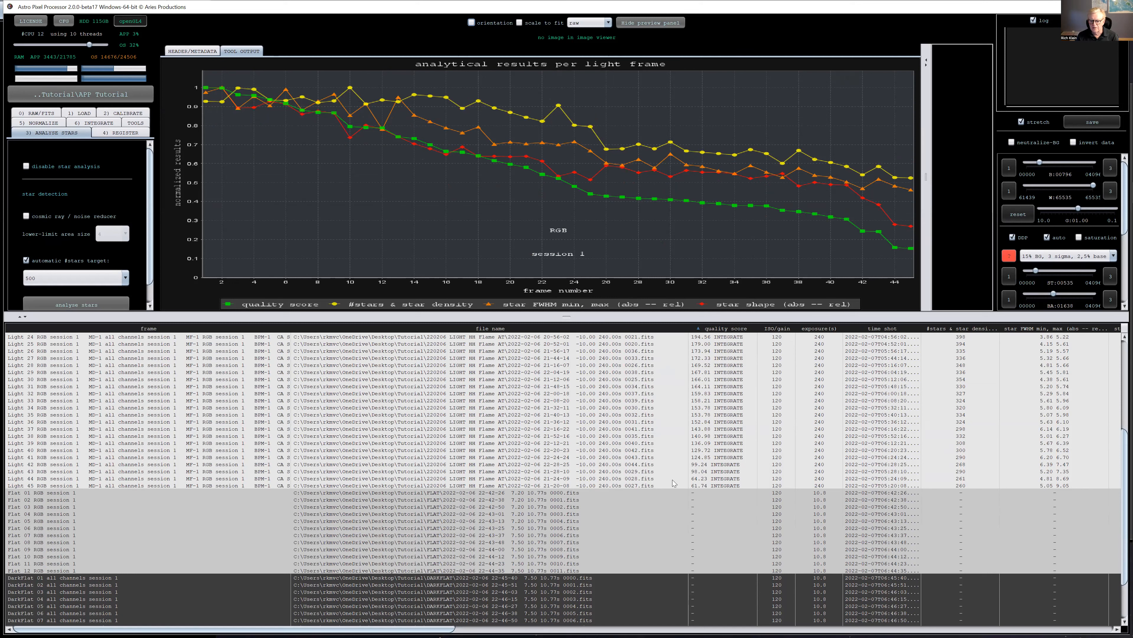
left_click(611, 465)
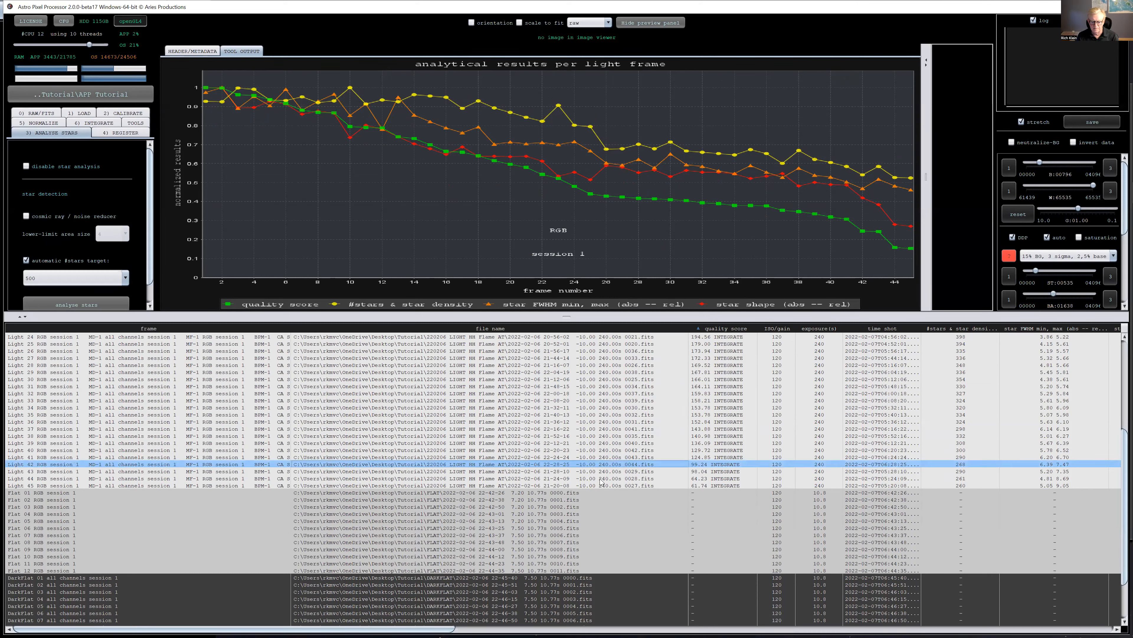
left_click(570, 486, "shift")
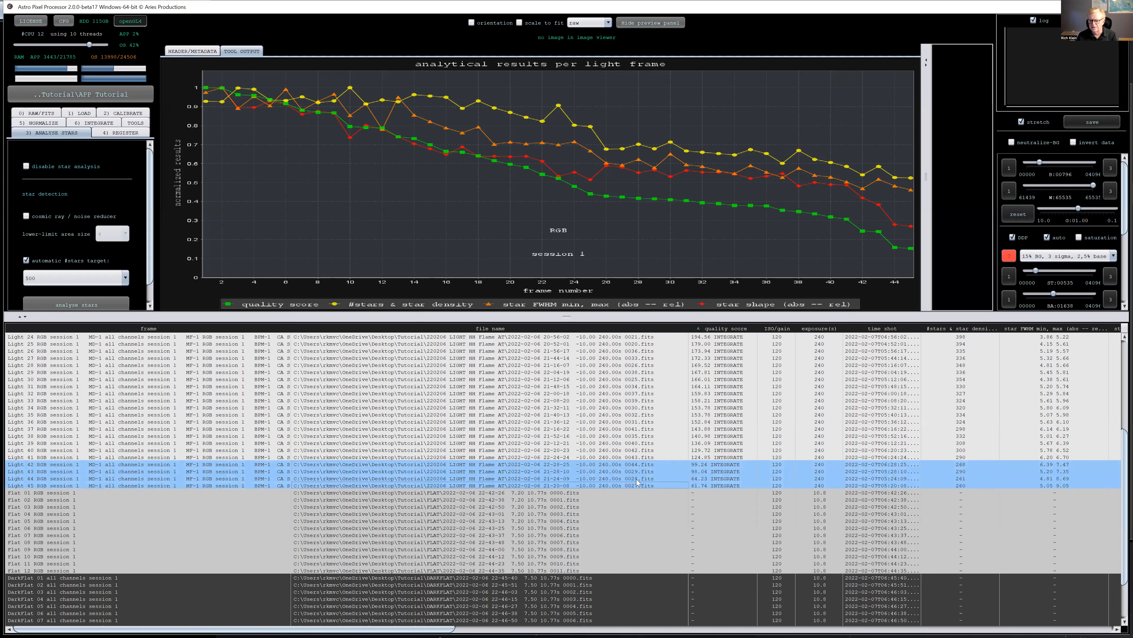
right_click(611, 471)
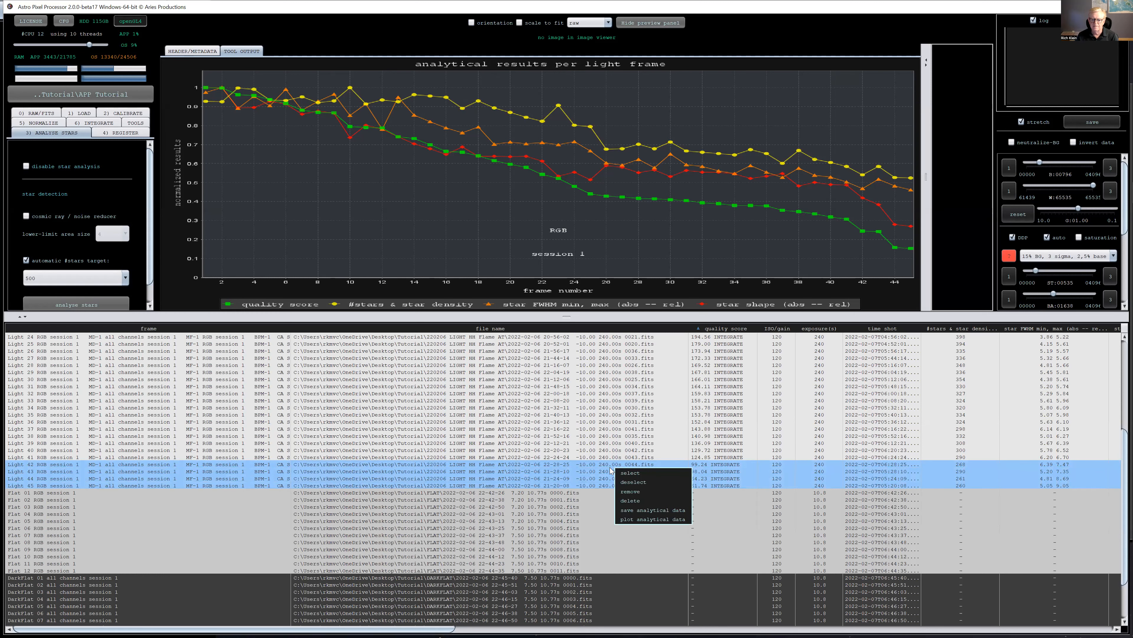
left_click(636, 493)
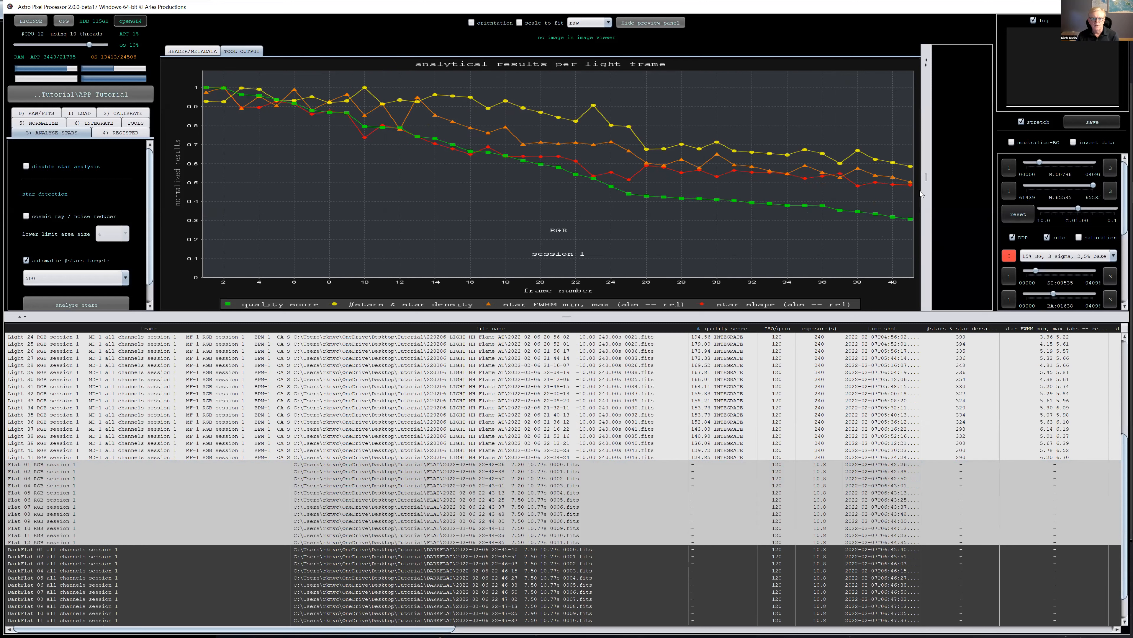
Step: Display the highest-quality light frame in an enlarged image viewer in calibrated mode, and compare it with background neutralization on and off
left_click_drag(928, 182, 203, 182)
left_click_drag(564, 317, 560, 409)
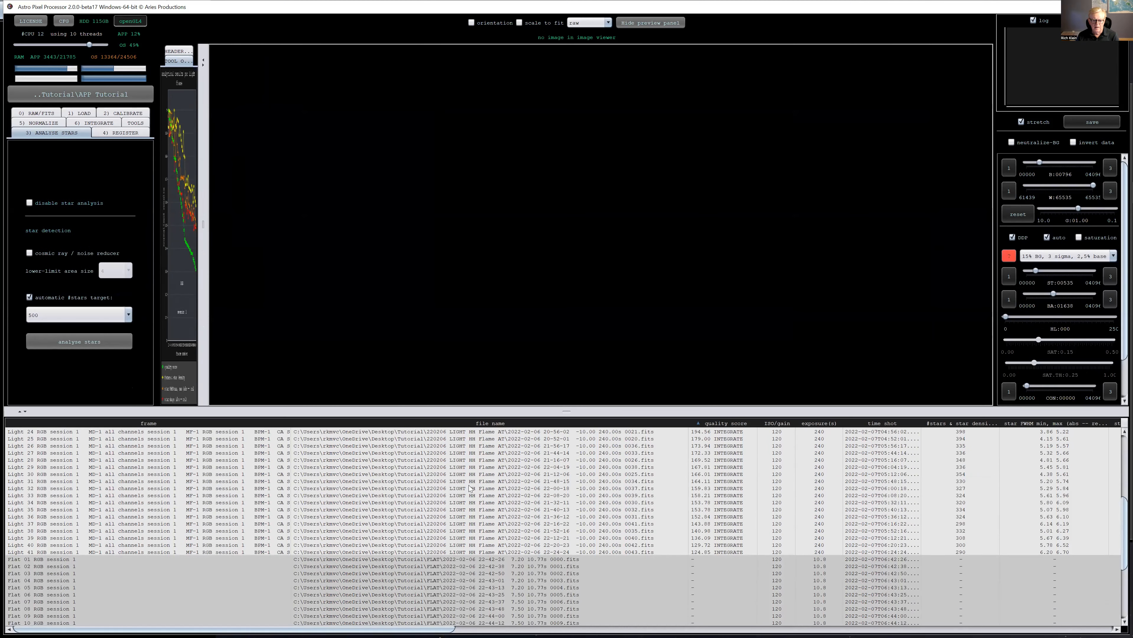
scroll(447, 490, "up", 3)
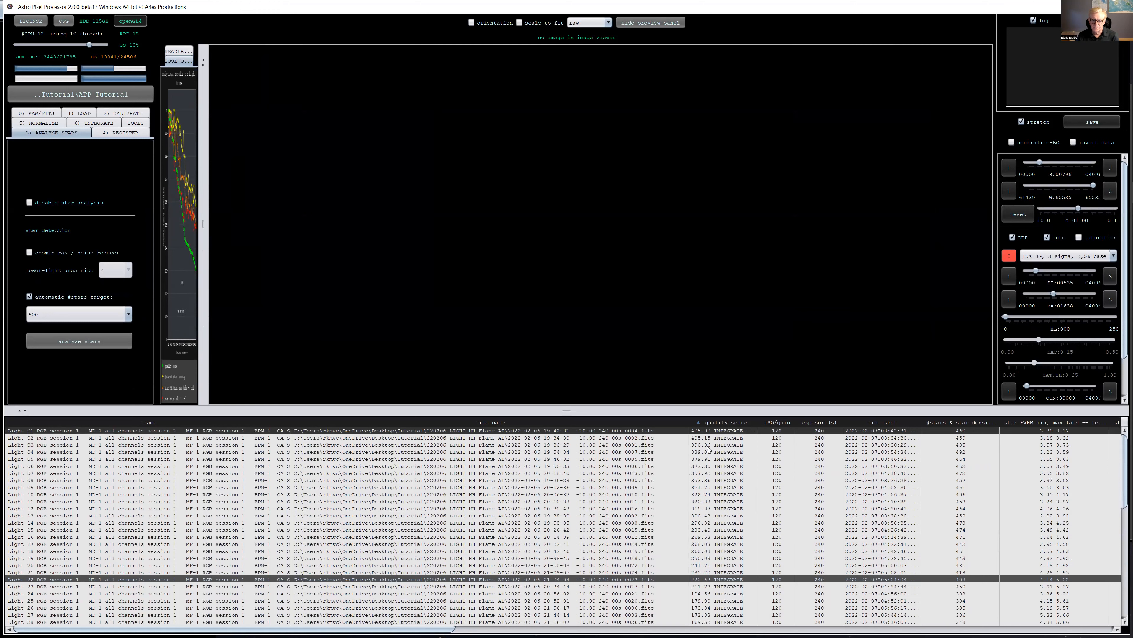
double_click(518, 431)
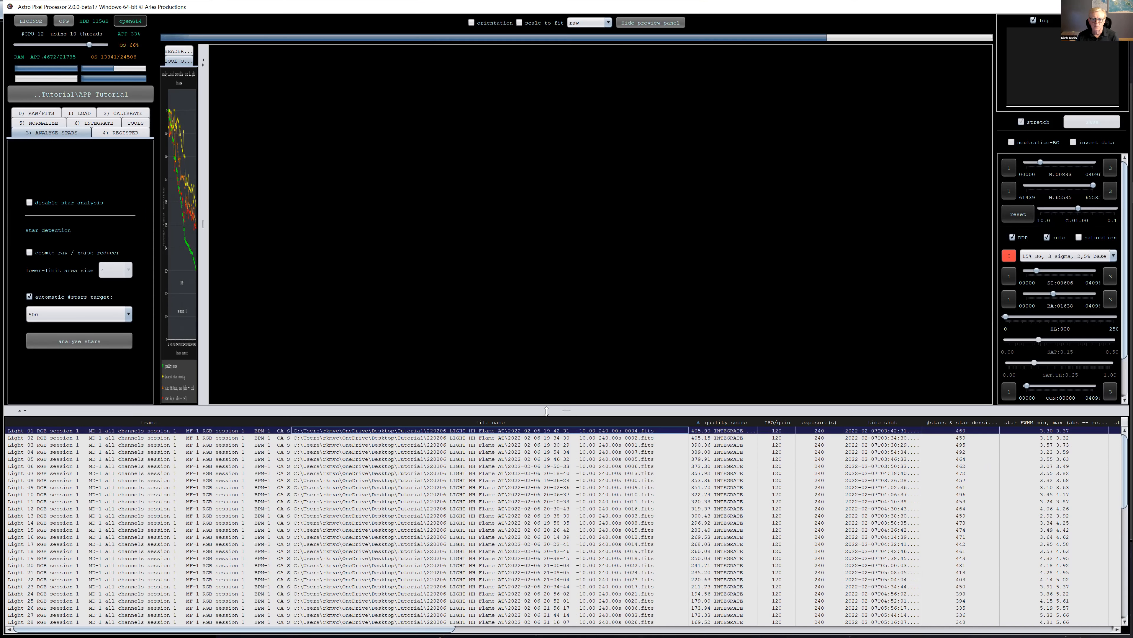
left_click_drag(547, 411, 552, 528)
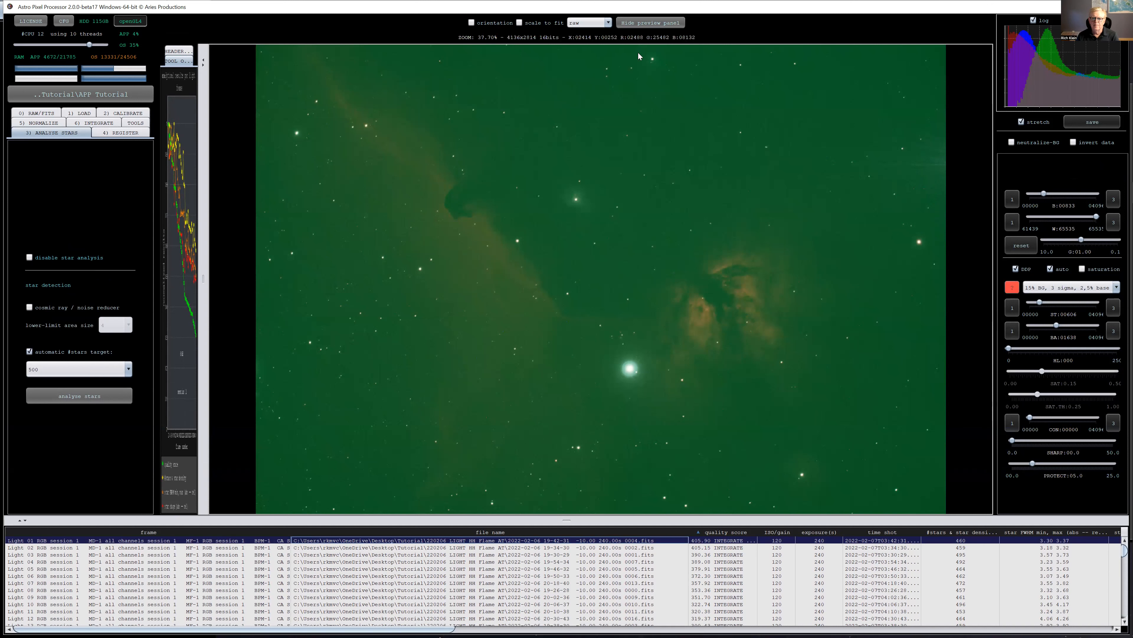
left_click(605, 23)
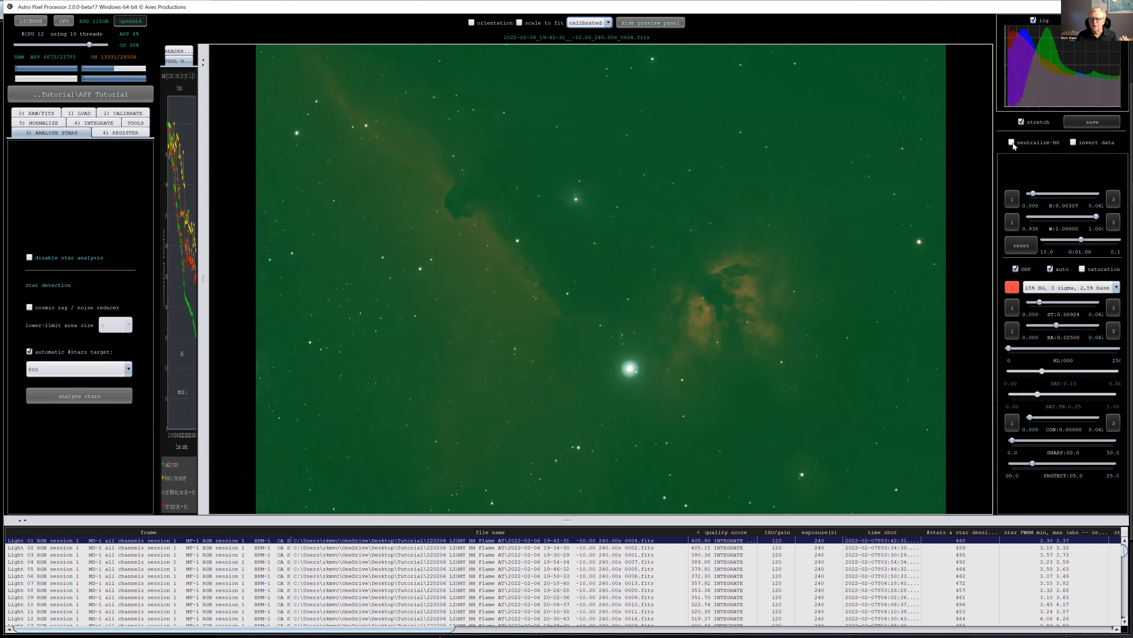
mouse_move(1013, 144)
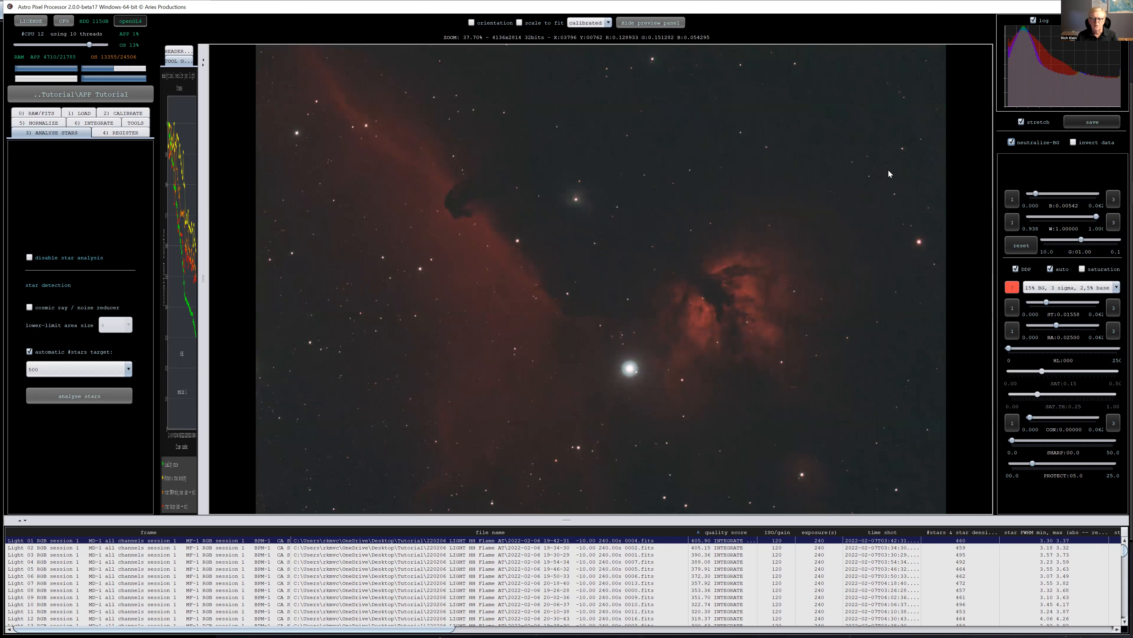
left_click(1011, 141)
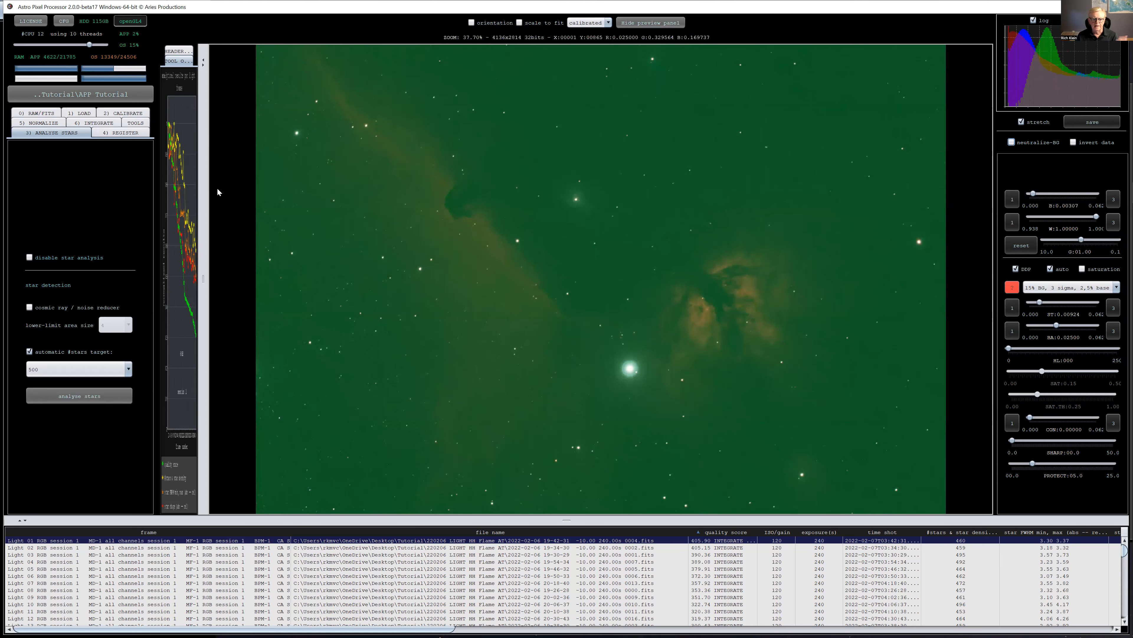
Step: Open the registration settings, look through them and consult the Tab 4: Registration slide in the presentation
left_click(115, 135)
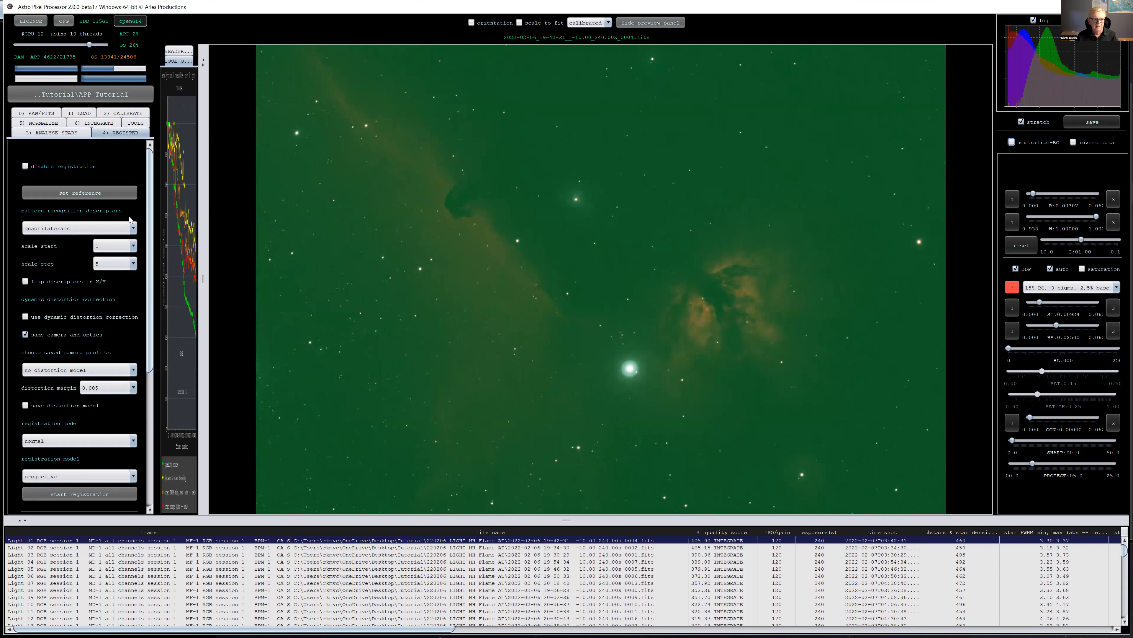
scroll(128, 216, "down", 3)
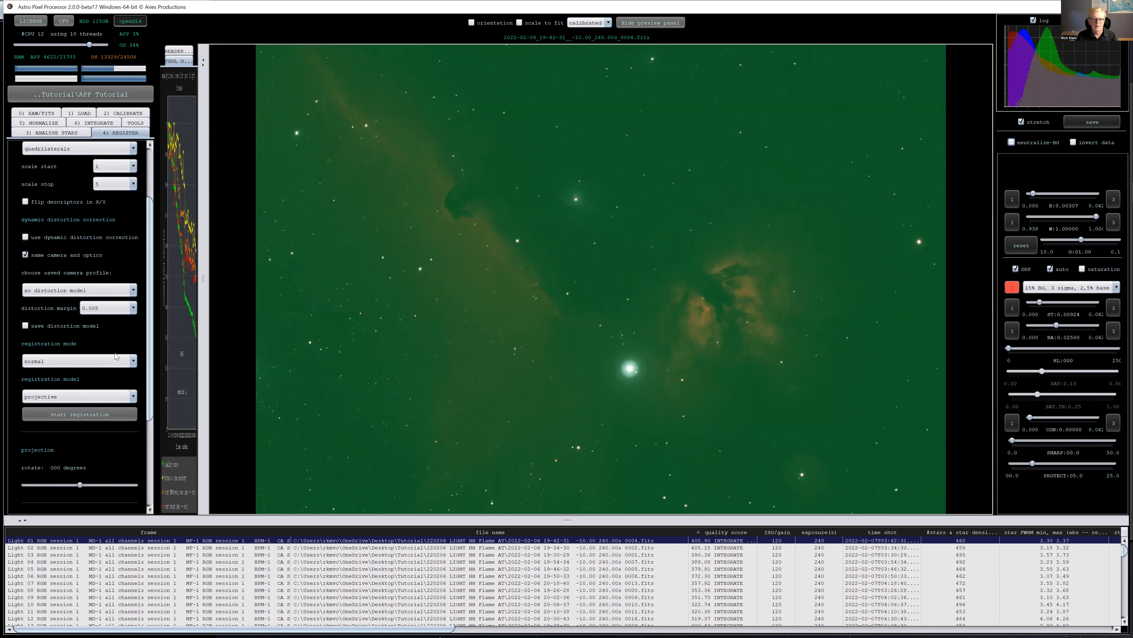
key("alt+Tab")
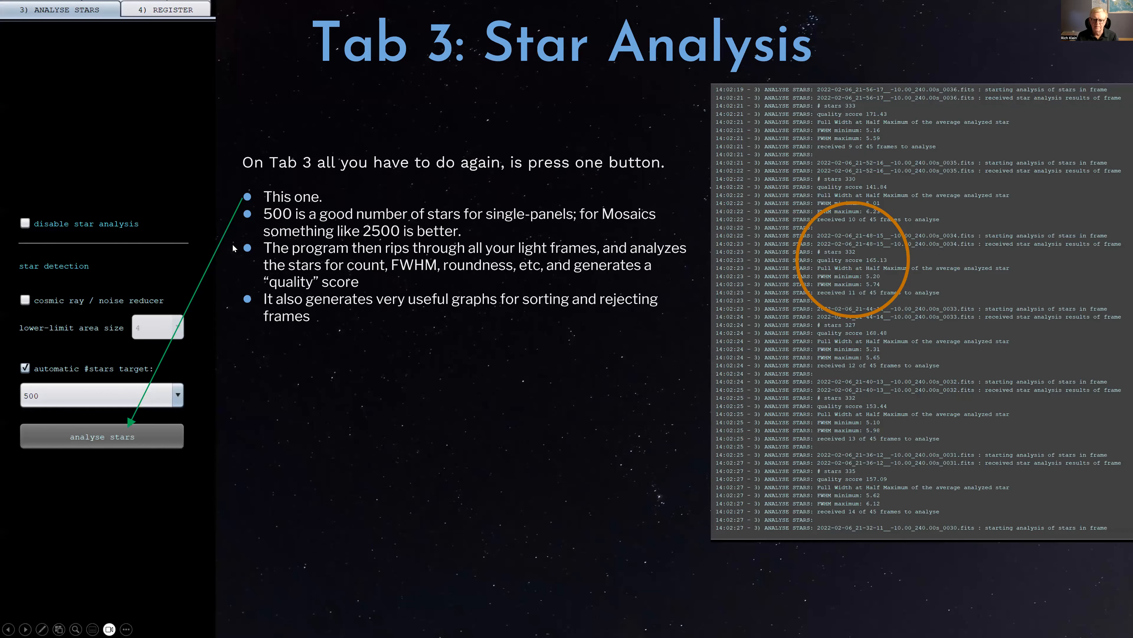
key("Right")
key("Right")
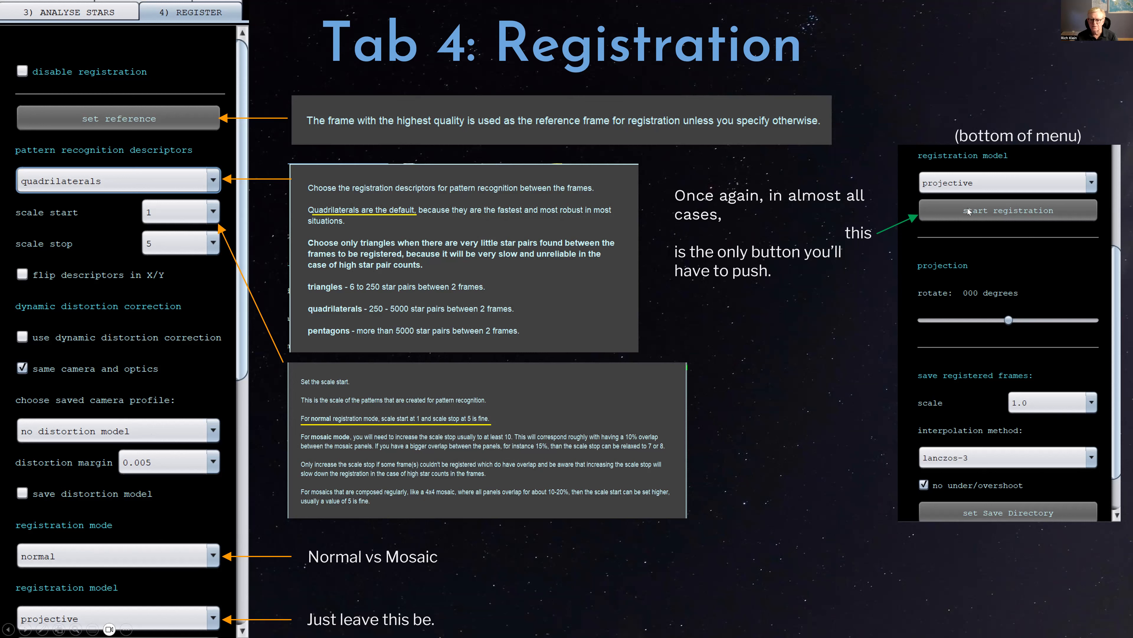
Step: Switch back to Astro Pixel Processor and register the light frames with quadrilaterals, normal mode and the projective model
key("alt+Tab")
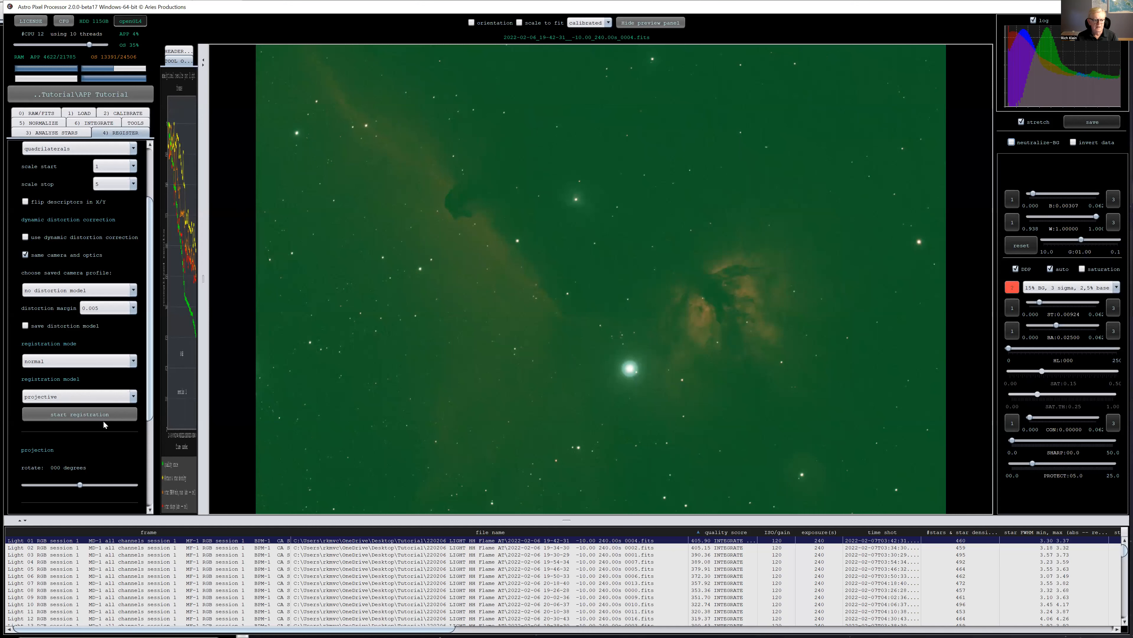
scroll(93, 411, "down", 1)
left_click(89, 398)
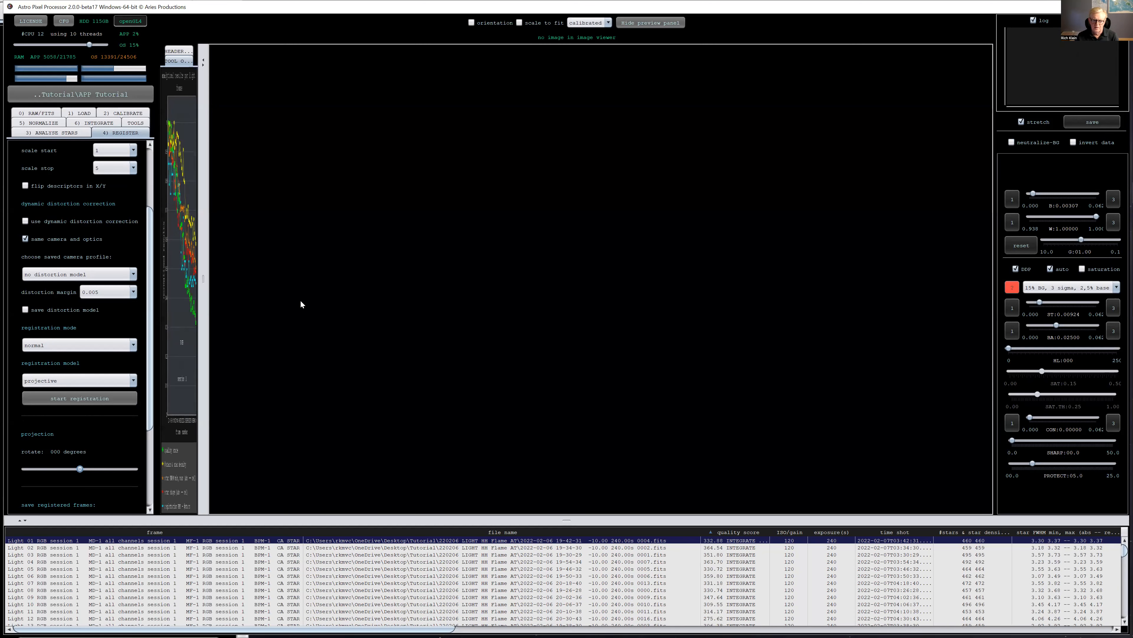
Step: Normalize the lights with regular mode, multiply-scale, BWMV and background neutralization, and bring up the Tab 5: Normalization slide
left_click(33, 123)
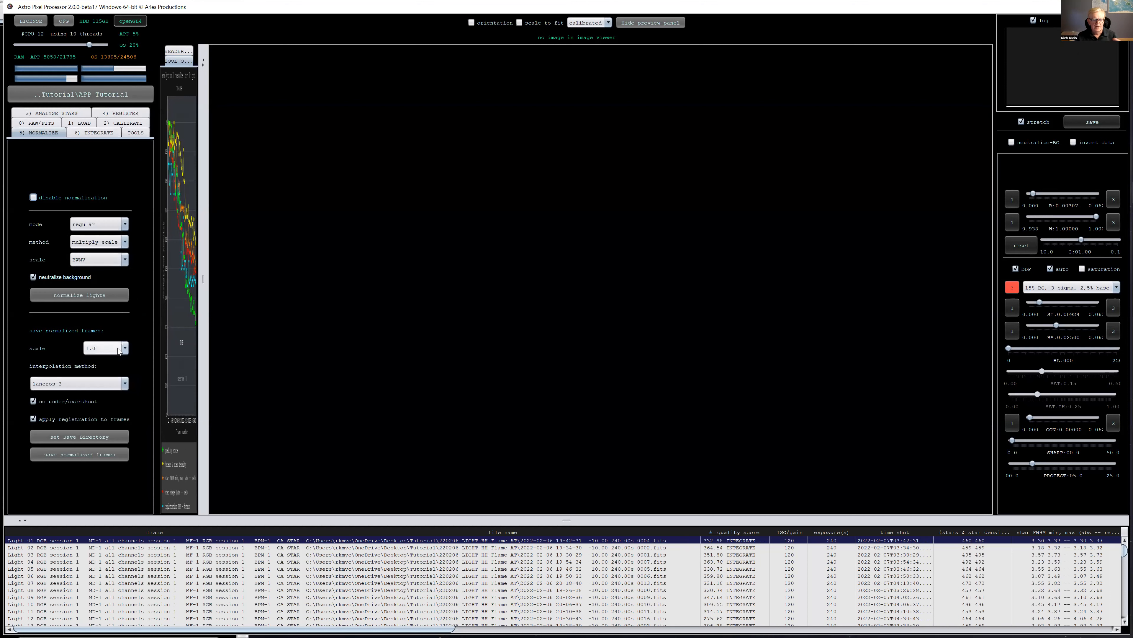
left_click(104, 295)
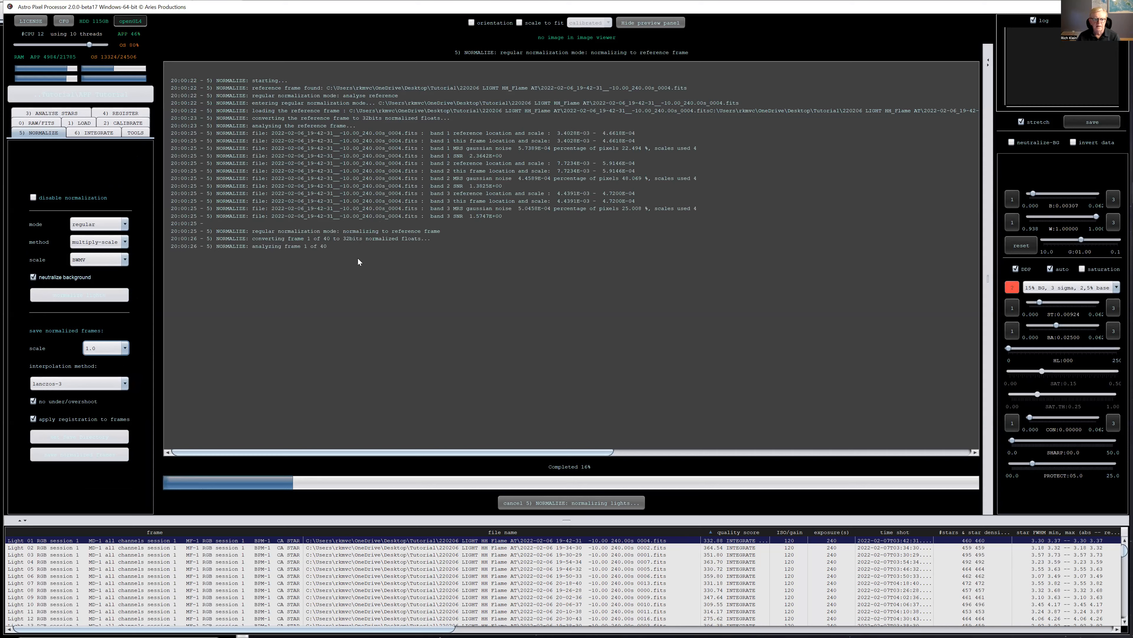
key("alt+Tab")
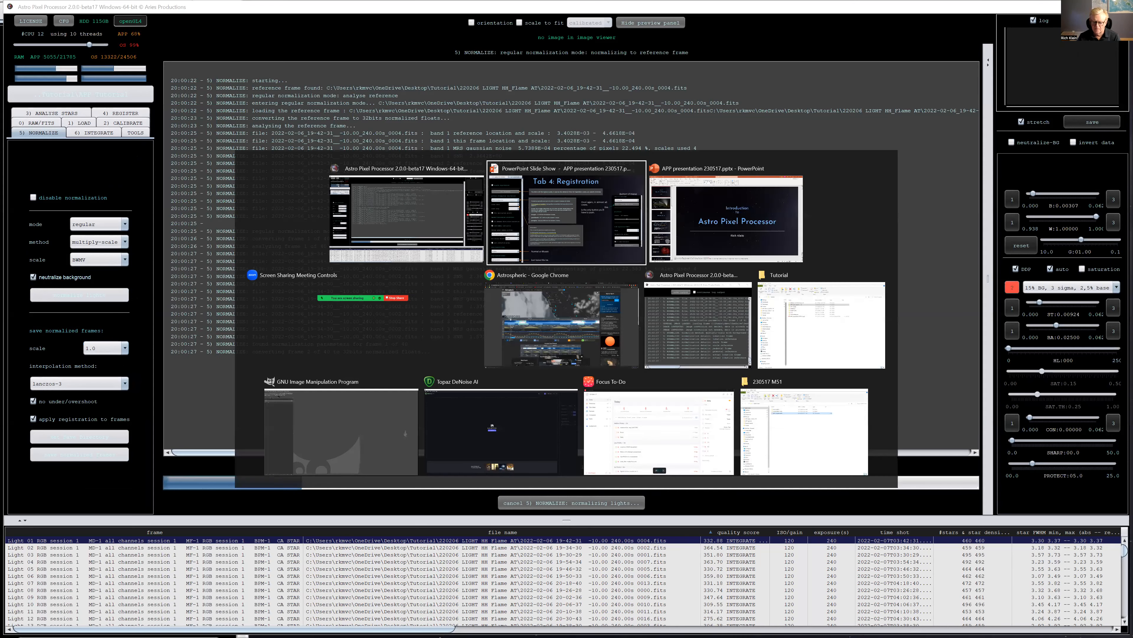
key("Right")
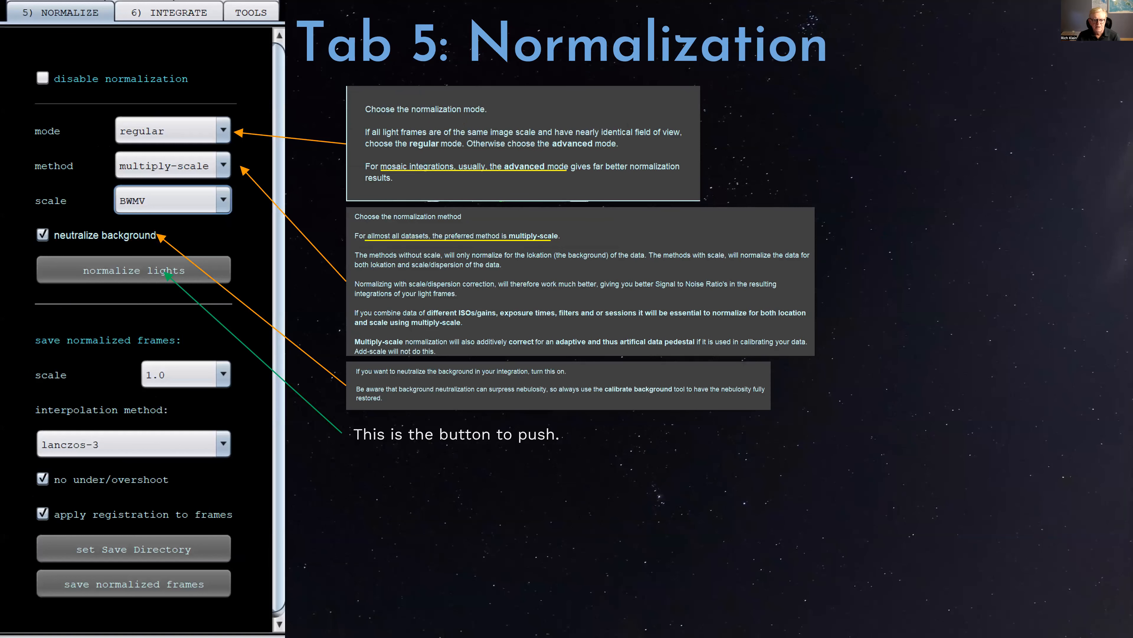
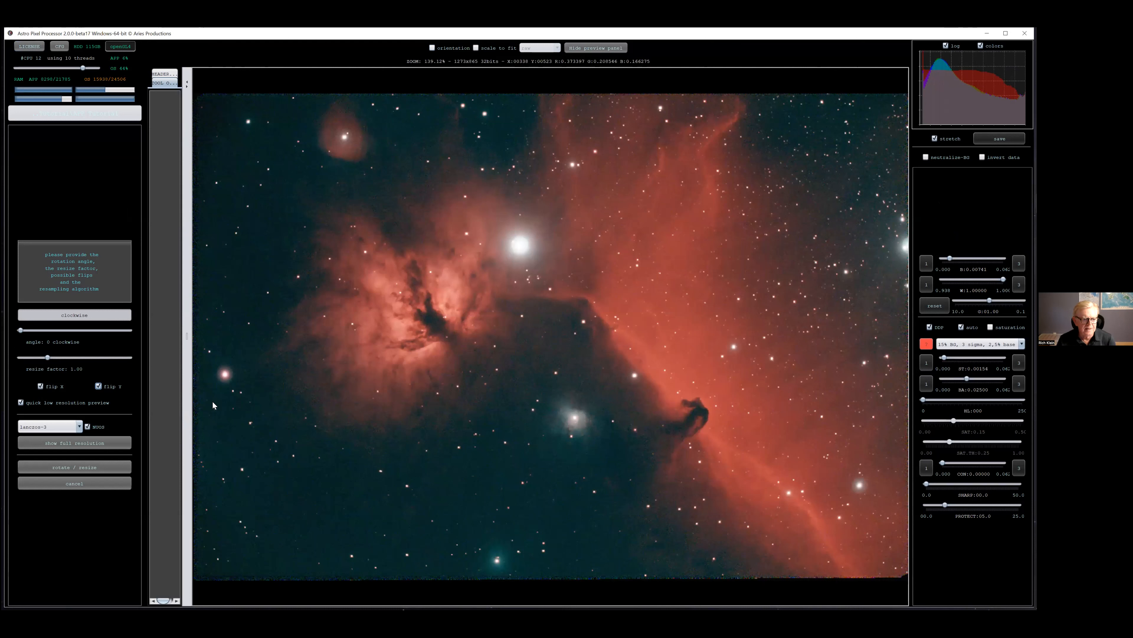
Step: Flip the integrated image in X and Y at 0 degrees and resize factor 1.00, and load the processed result in the image viewer
left_click(84, 467)
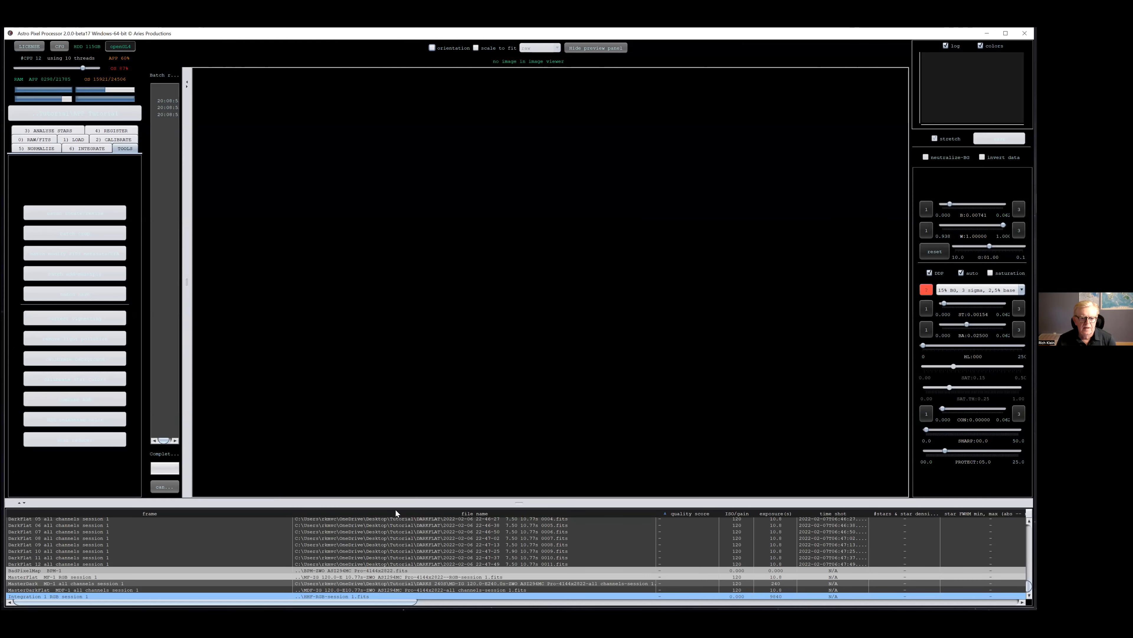
left_click(631, 398)
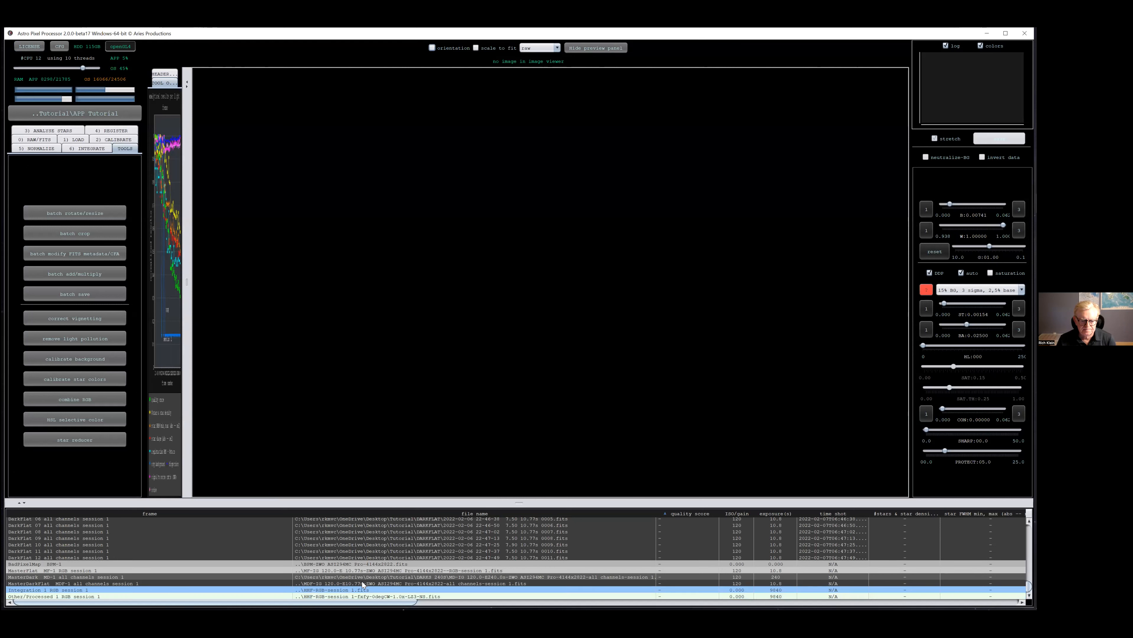
double_click(365, 596)
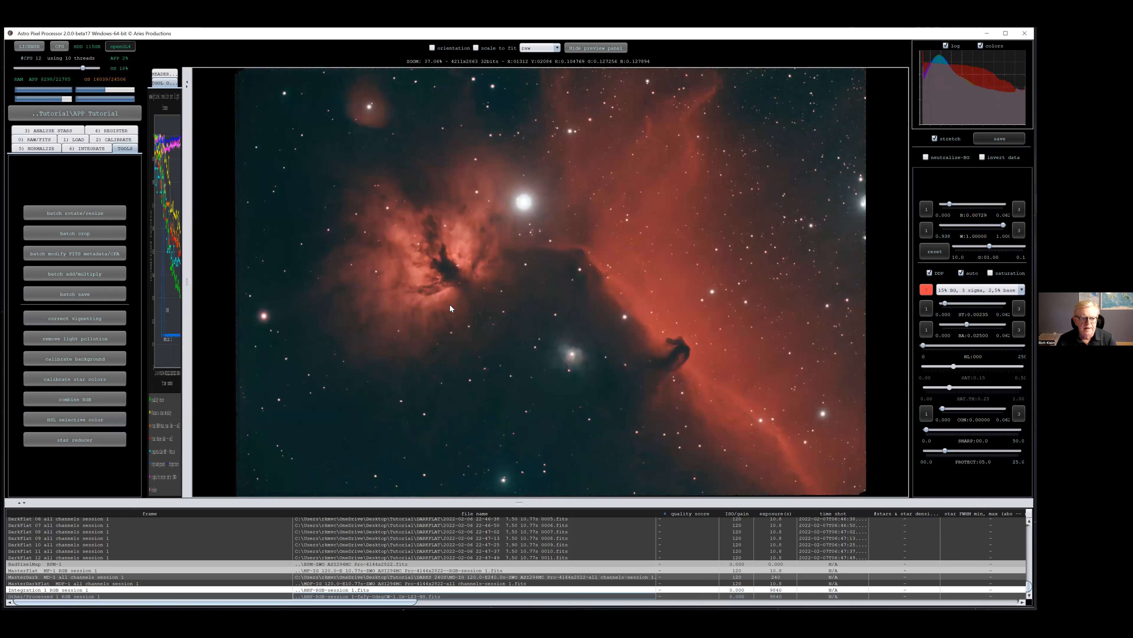
Step: Start cropping the current image and draw a crop rectangle of about 4090 by 2739 pixels just inside the image's edges
left_click(92, 233)
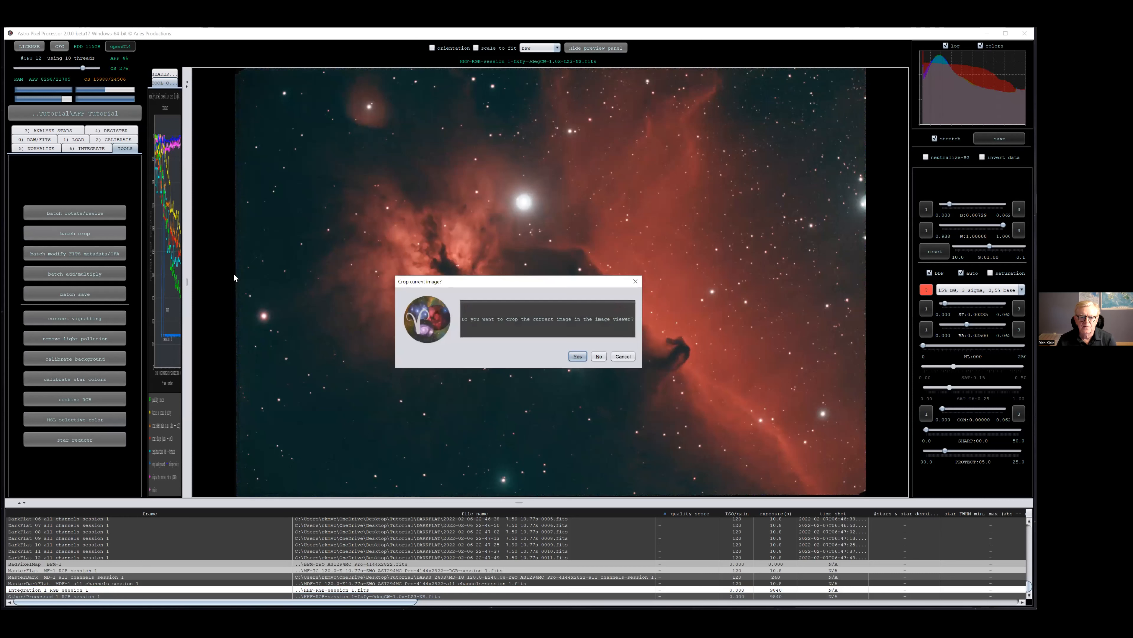
left_click(577, 356)
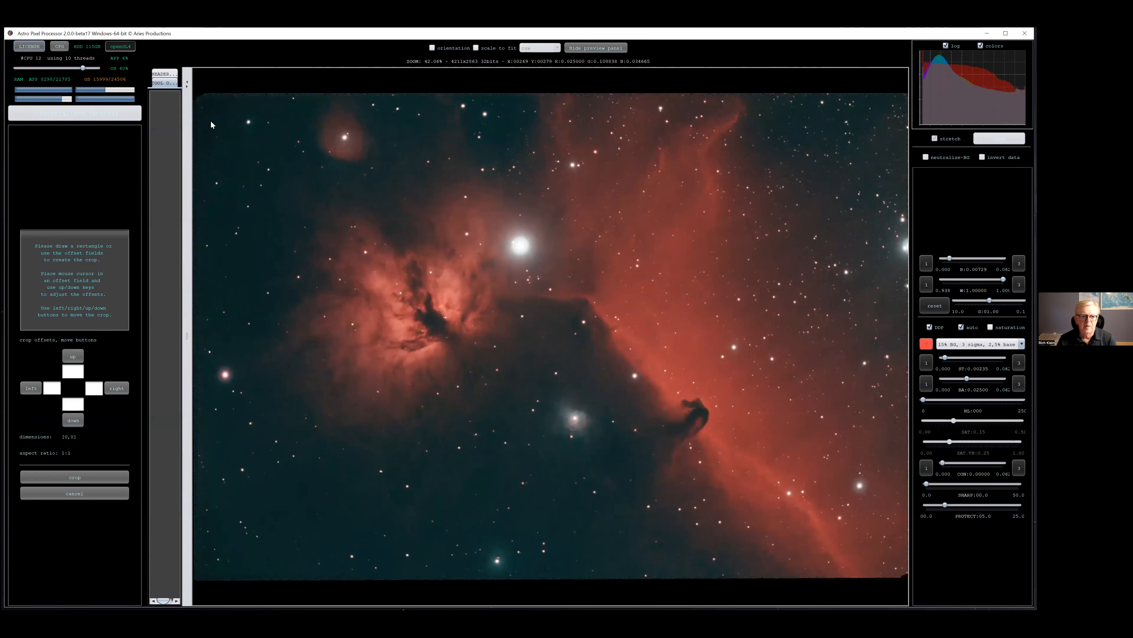
left_click_drag(203, 108, 898, 566)
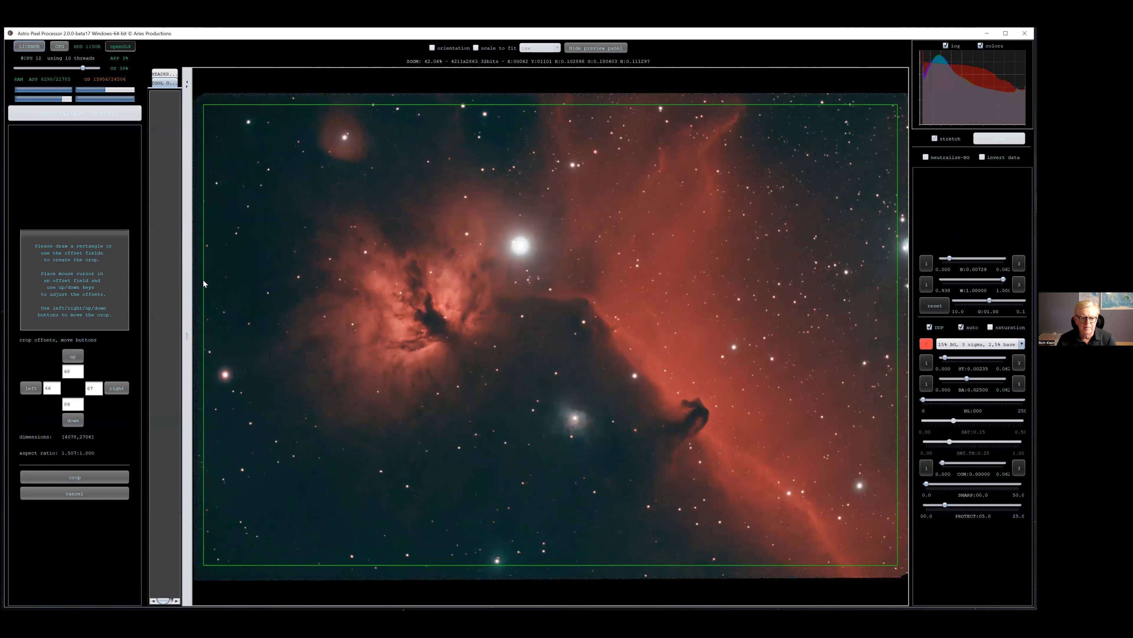
left_click_drag(203, 280, 511, 440)
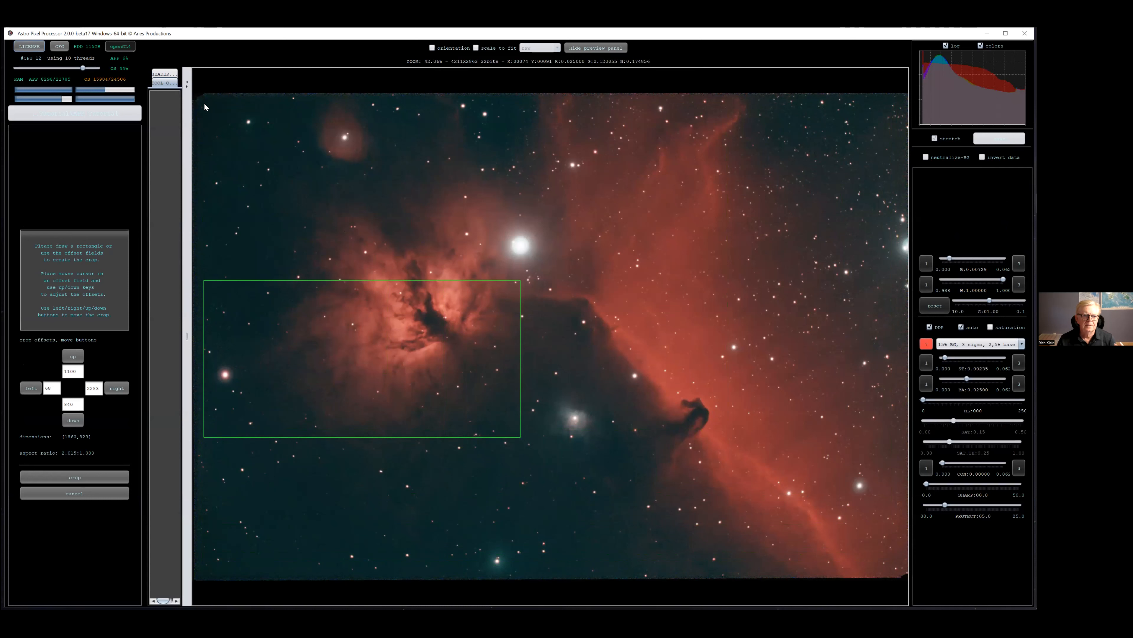
left_click_drag(204, 102, 901, 568)
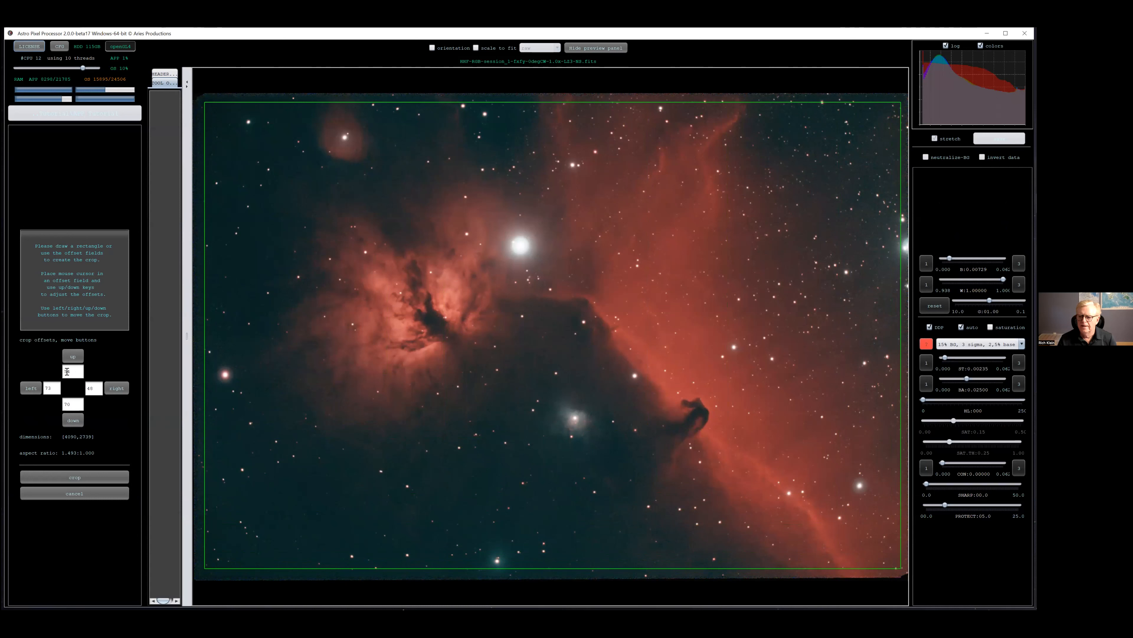
Step: Set the left and right crop offsets to 52 each
double_click(52, 388)
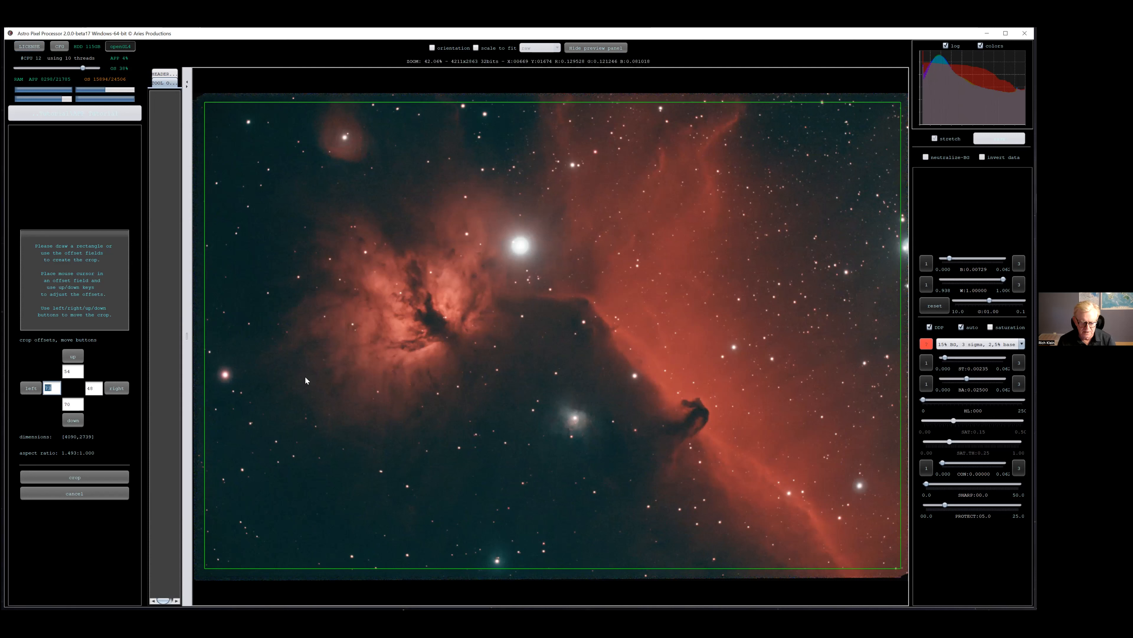
type("52")
key("Tab")
key("BackSpace")
type("52")
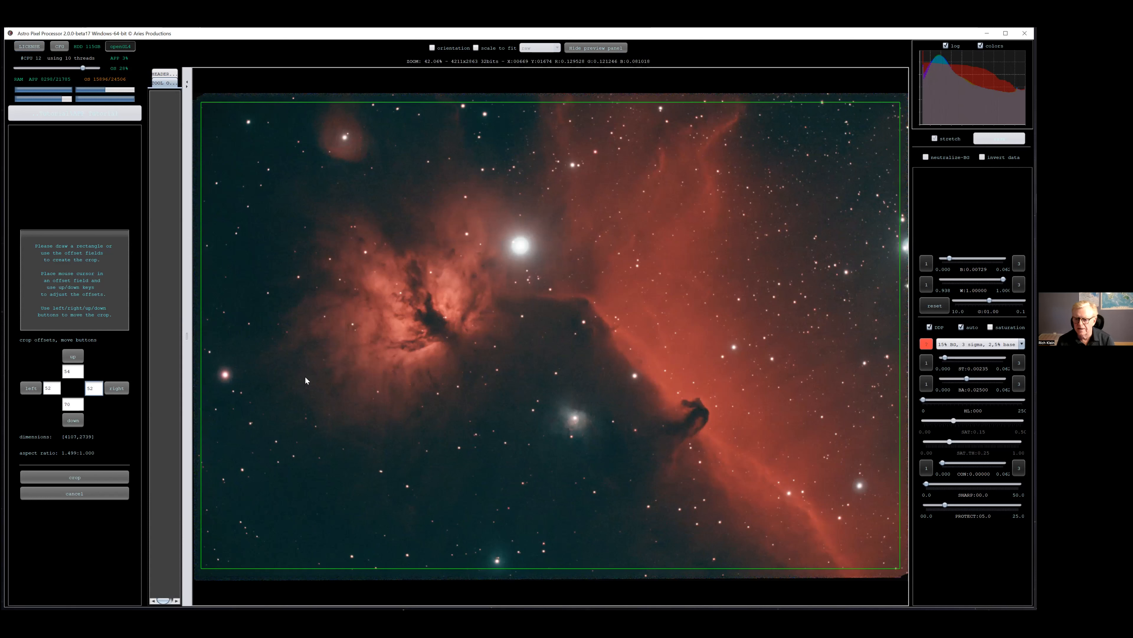
Step: Set the bottom crop offset to 50 and crop the image
double_click(71, 405)
type("1")
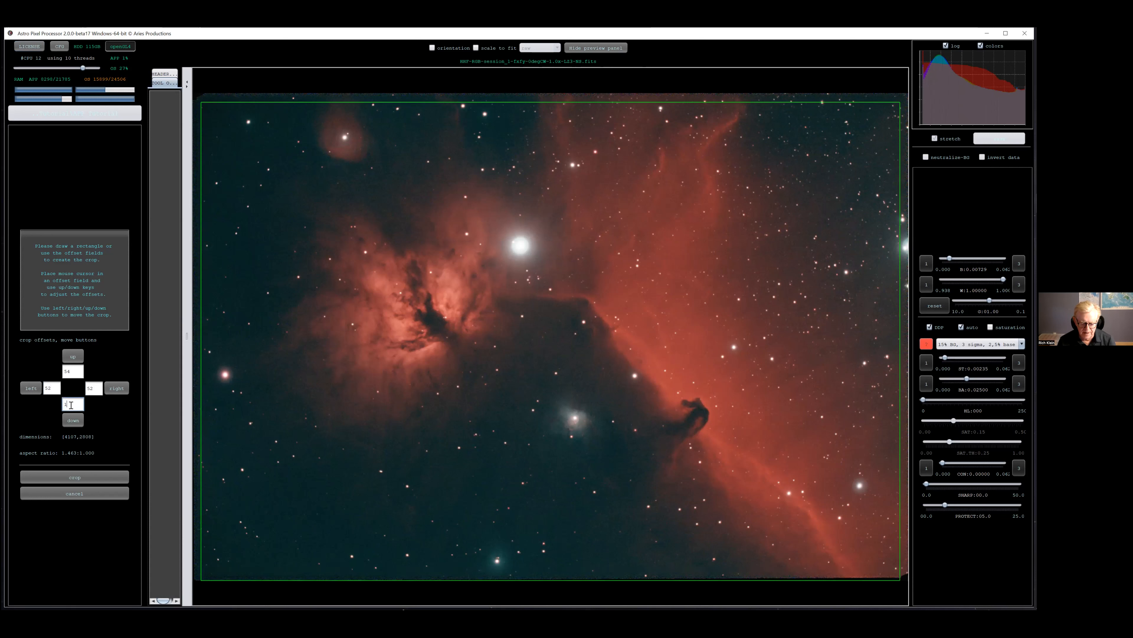
type("70")
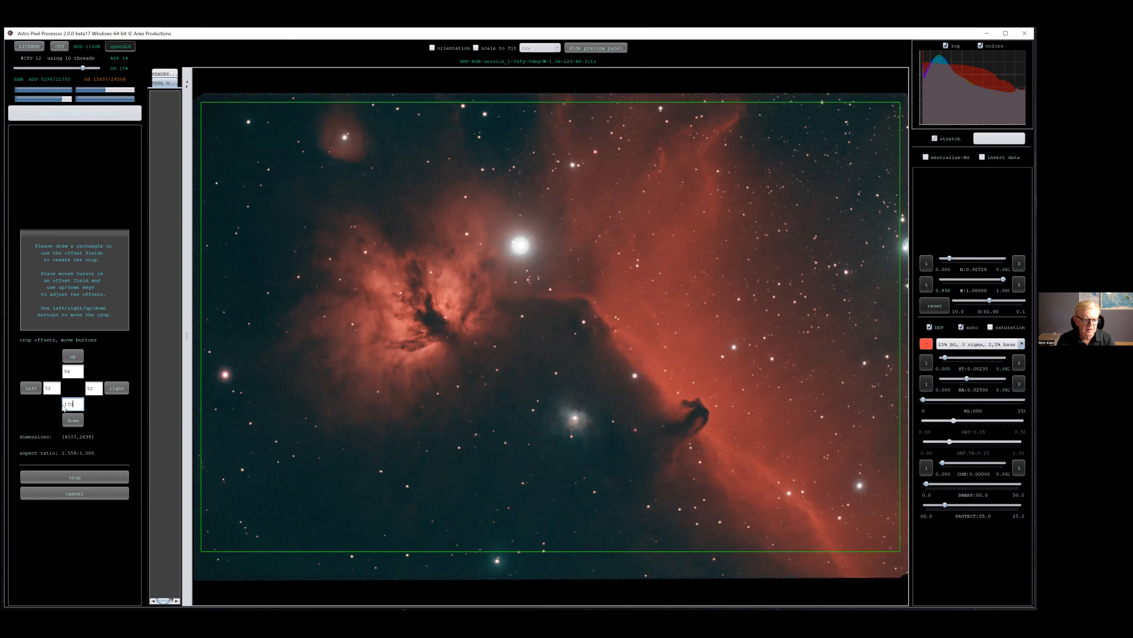
double_click(68, 403)
type("50")
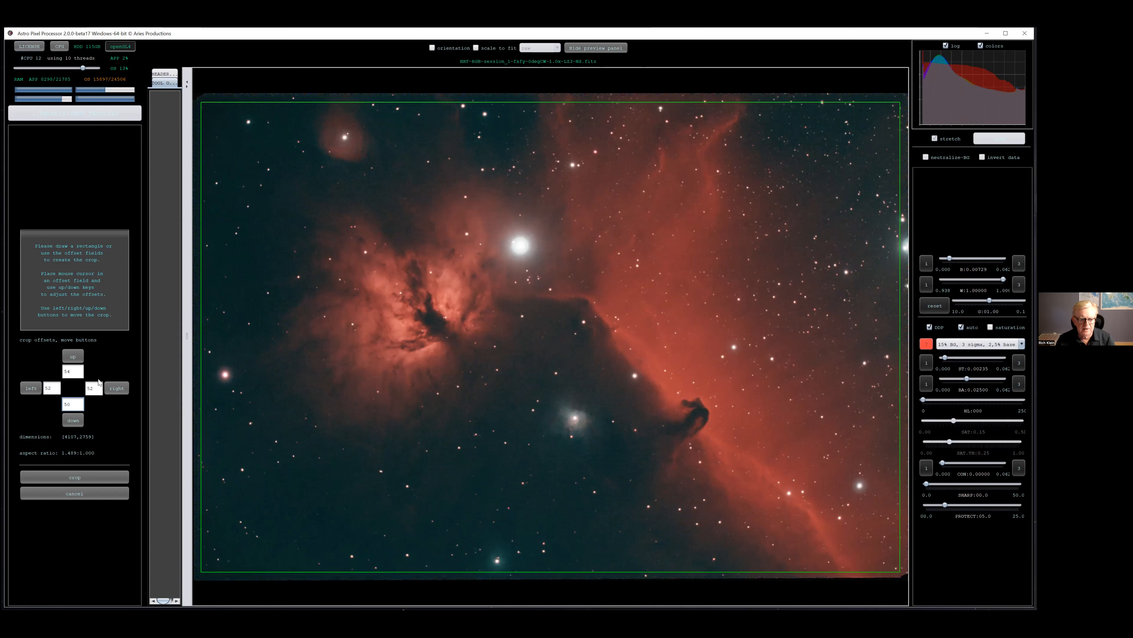
left_click(74, 478)
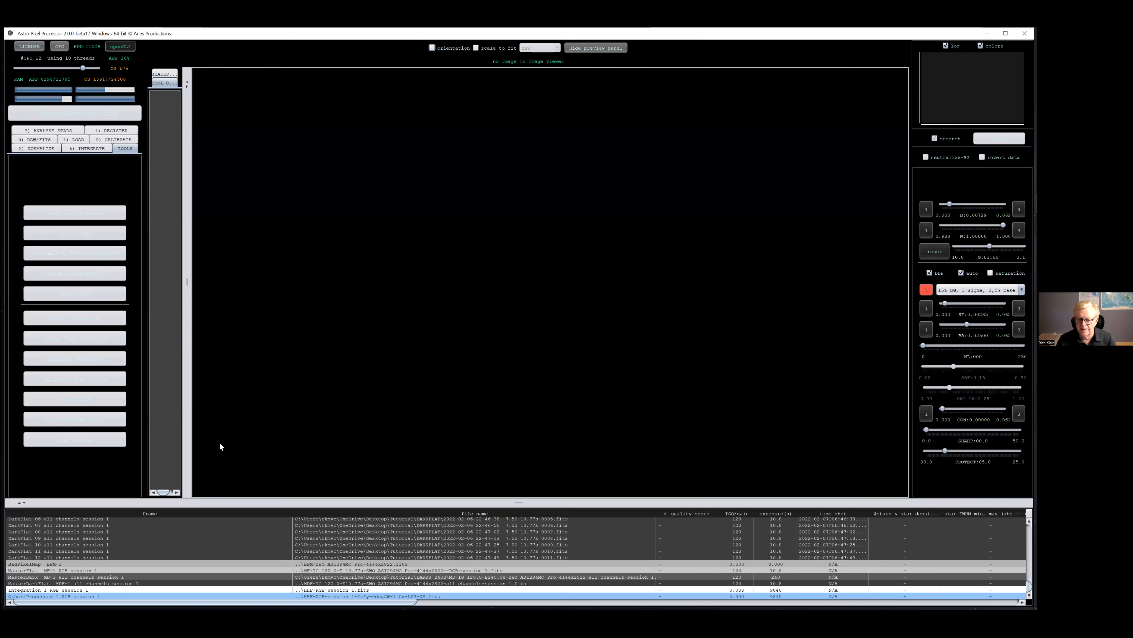
left_click(630, 398)
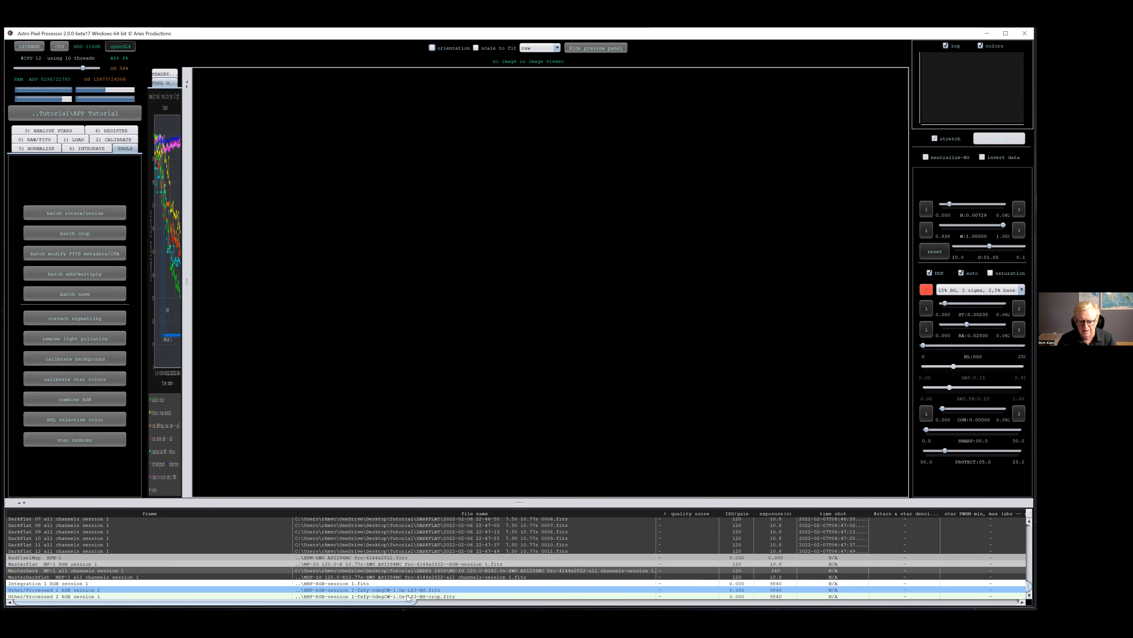
Step: Load the cropped image in the viewer and apply the 30% BG, 2 sigma, 0,0% base stretch preset
left_click(397, 597)
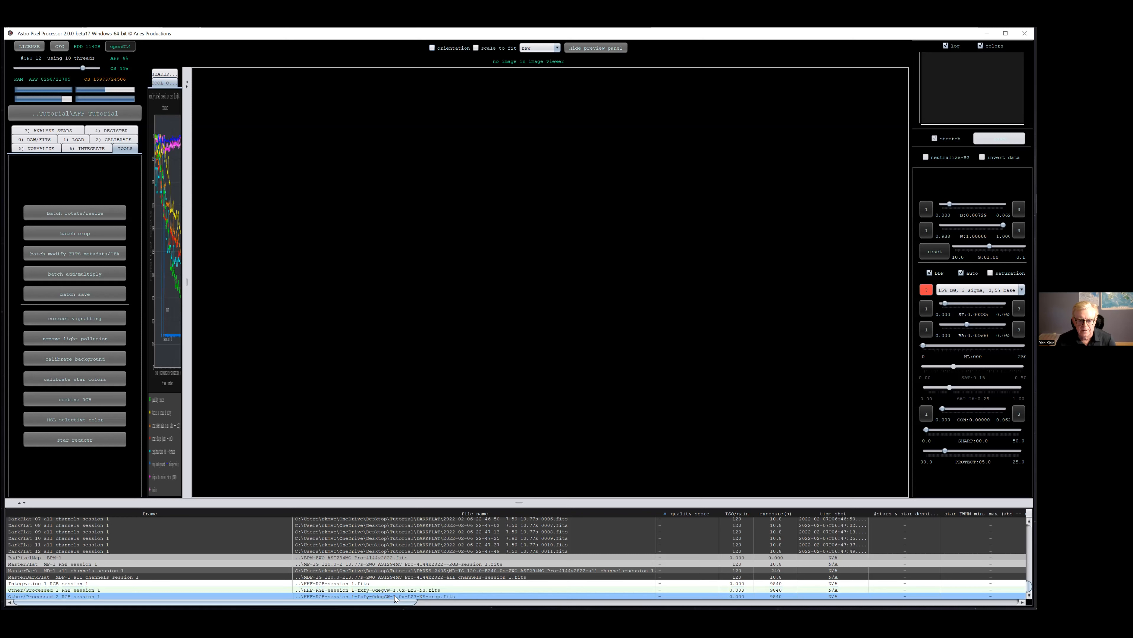
double_click(395, 597)
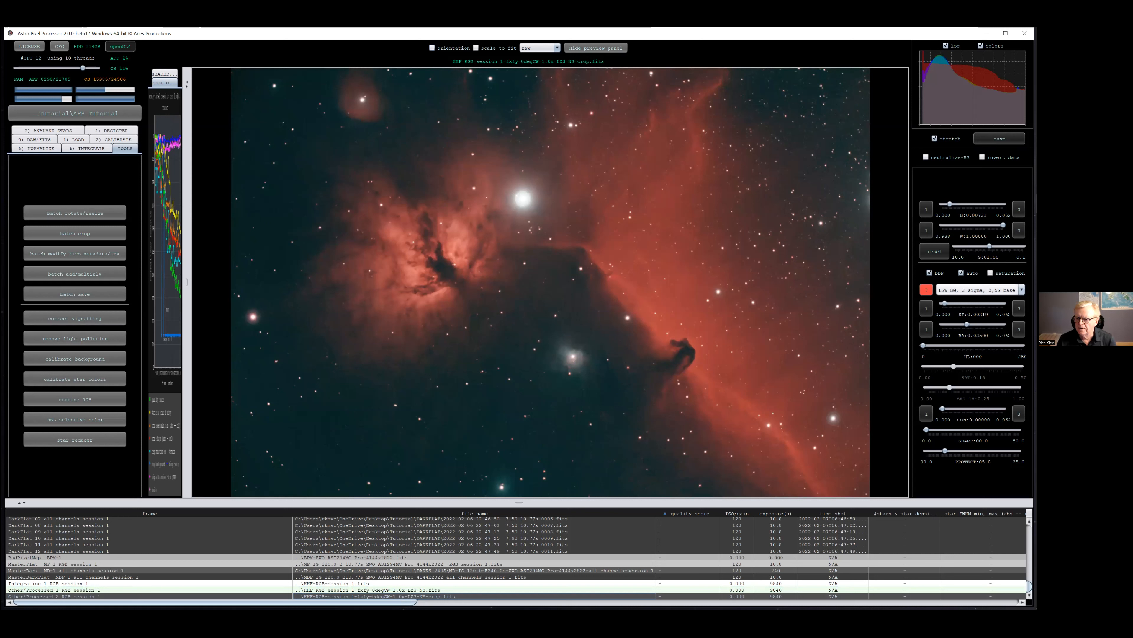
left_click(980, 289)
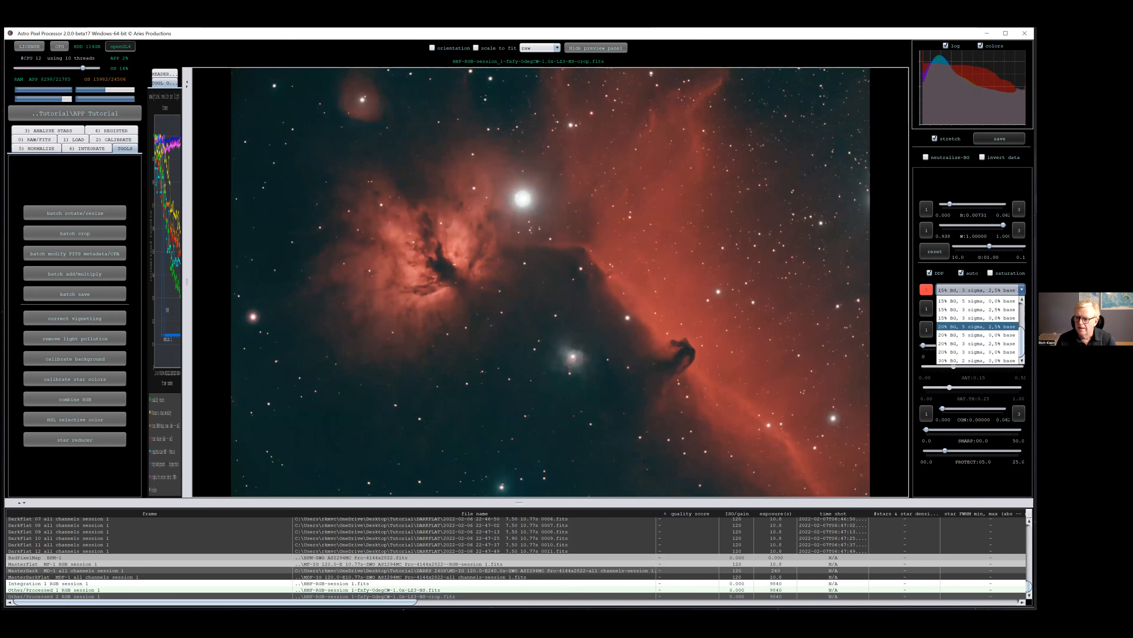
scroll(980, 330, "up", 2)
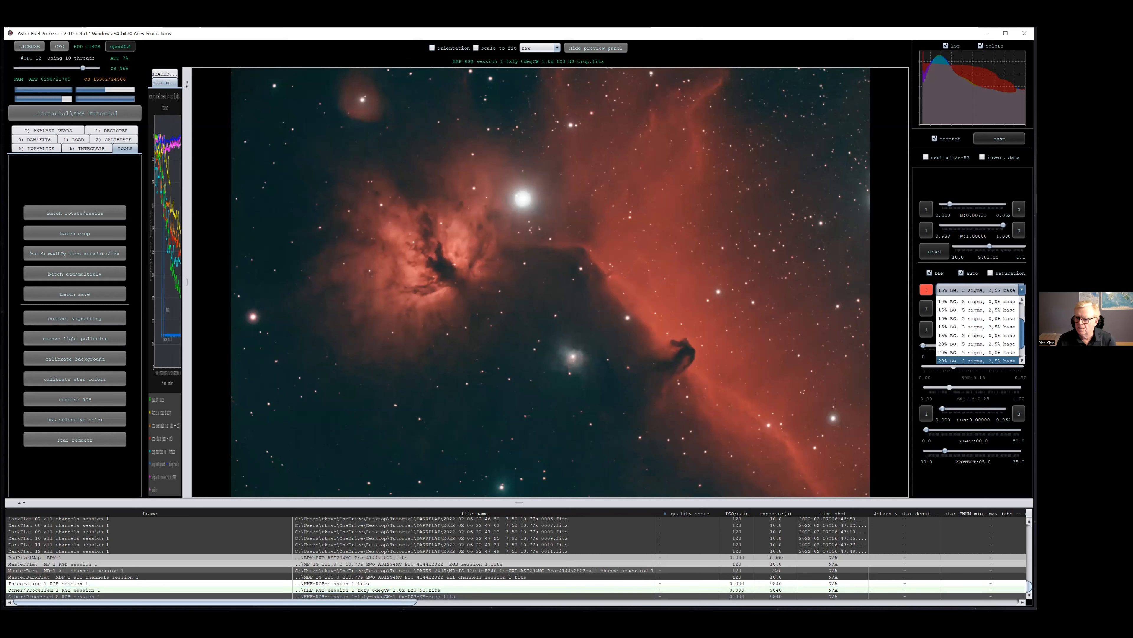
scroll(980, 330, "down", 2)
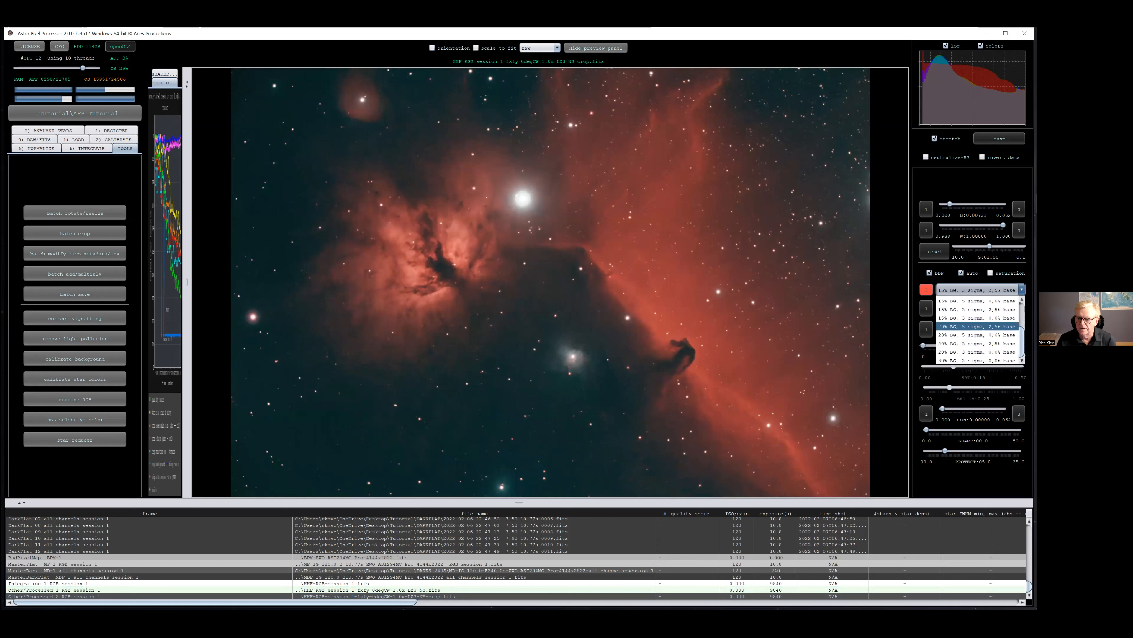
scroll(980, 330, "up", 3)
left_click(972, 299)
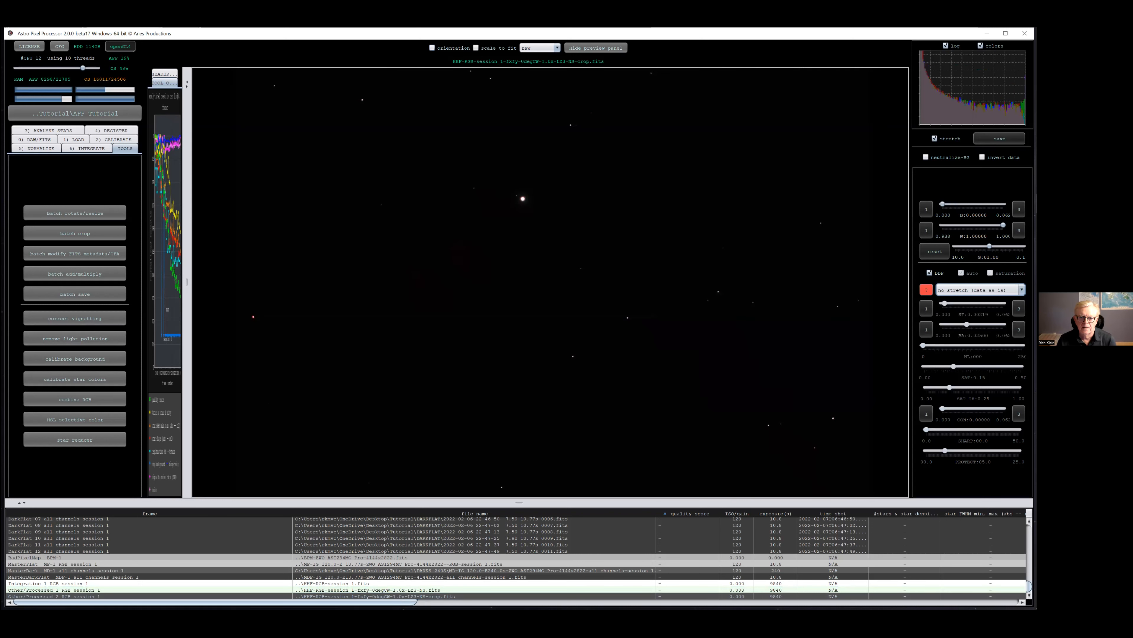
left_click(972, 290)
scroll(980, 331, "down", 2)
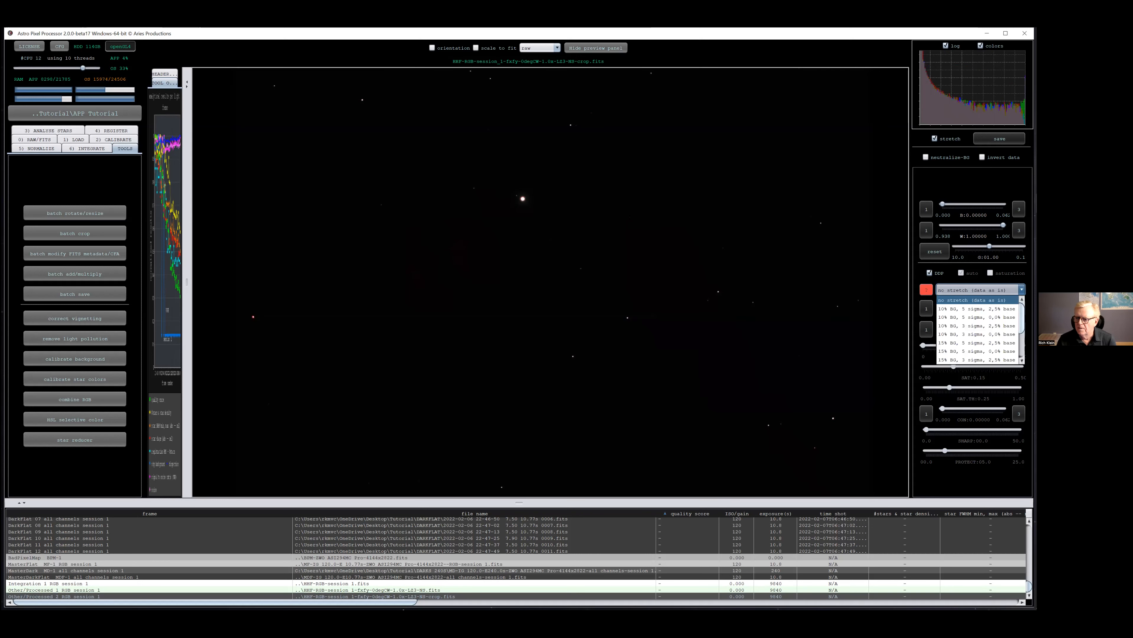
left_click(938, 360)
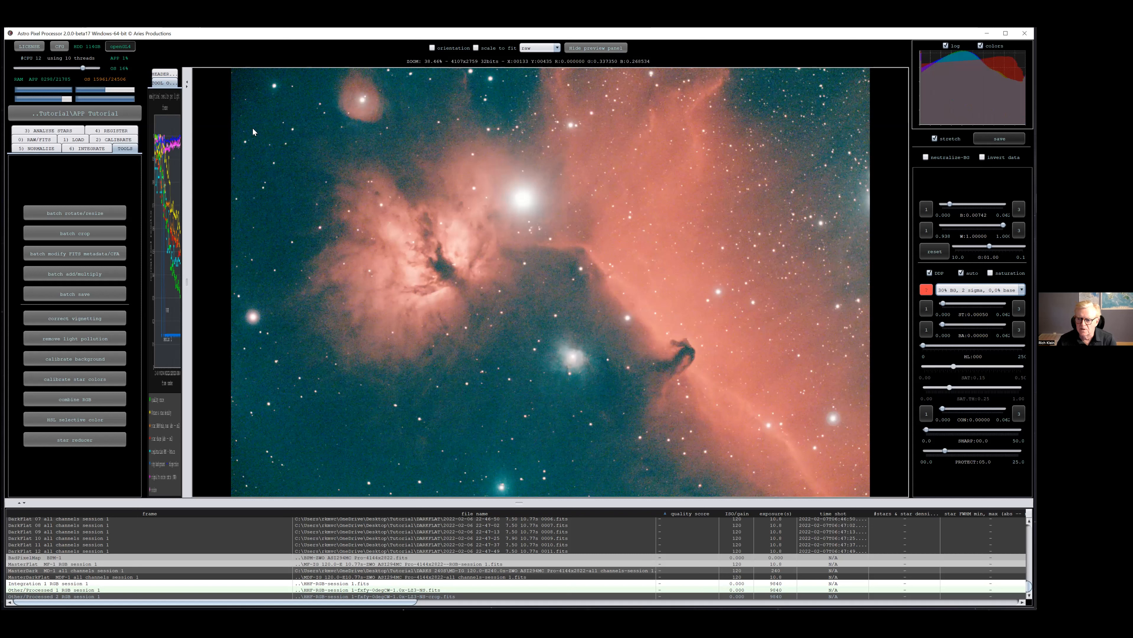
Step: Mark seven background areas for light pollution removal on the cropped image and calculate the correction model
left_click(74, 338)
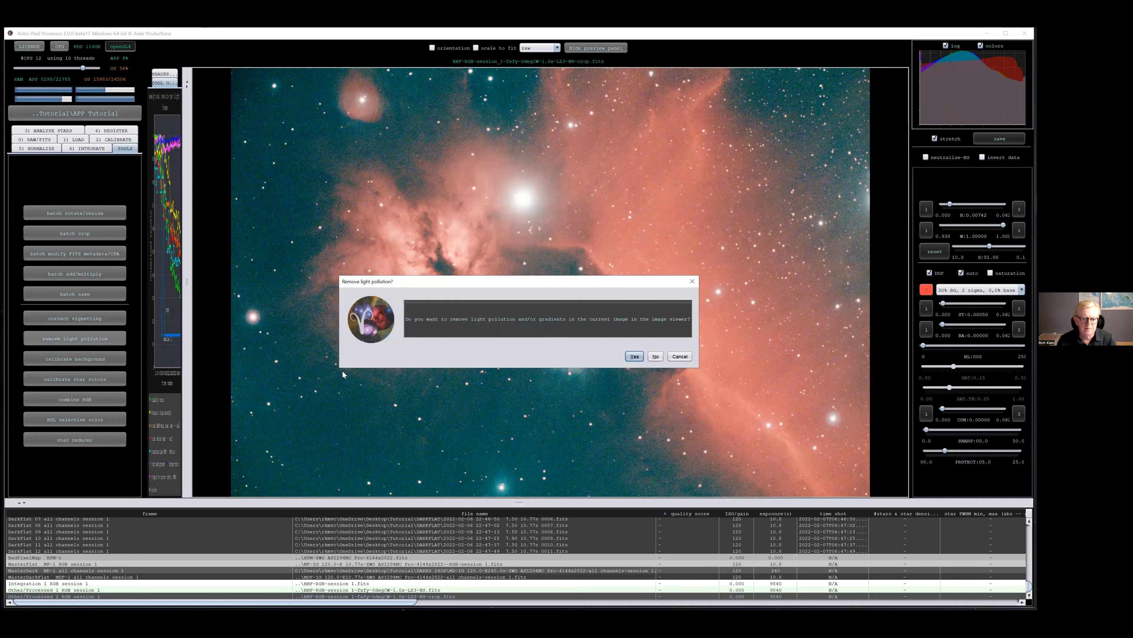
left_click(634, 357)
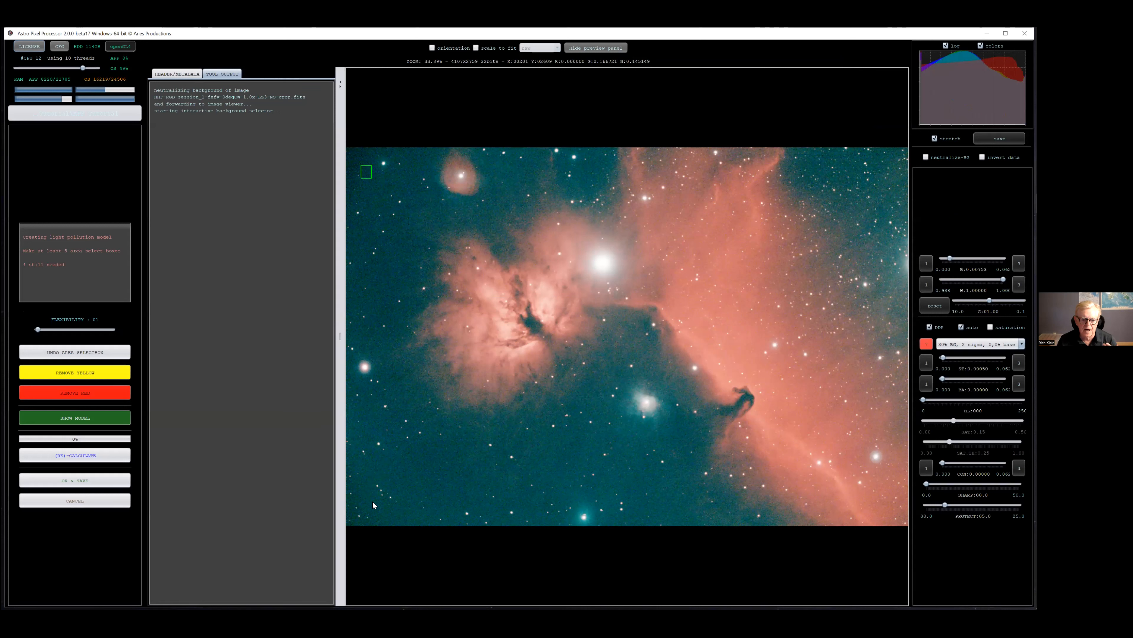
left_click_drag(489, 497, 502, 508)
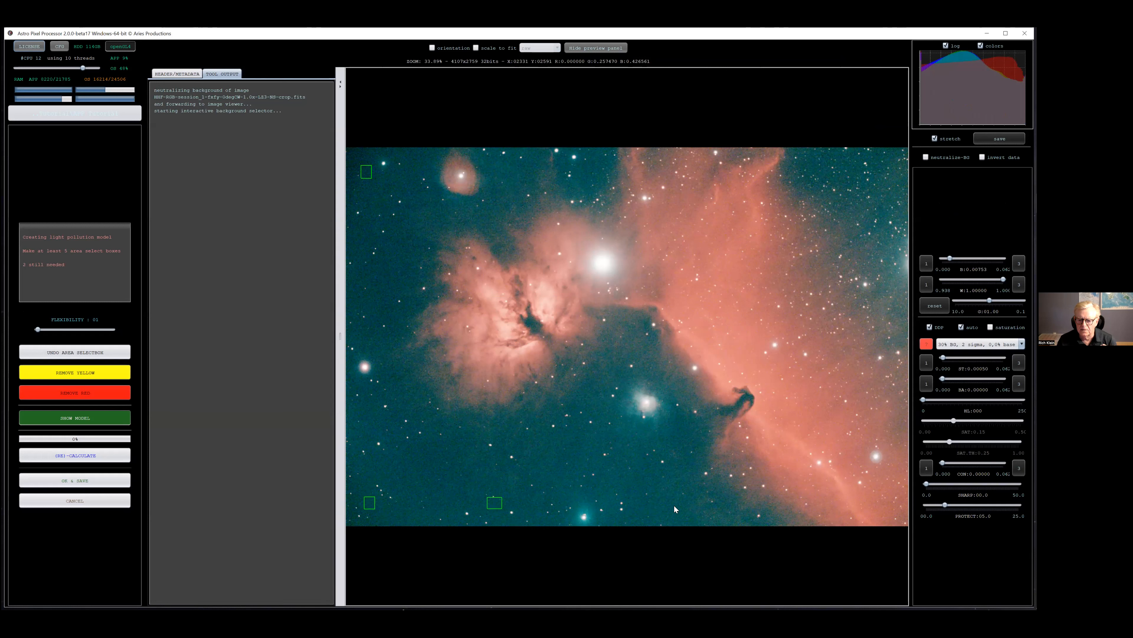
left_click_drag(674, 512, 674, 512)
left_click_drag(857, 152, 871, 163)
left_click_drag(578, 436, 589, 444)
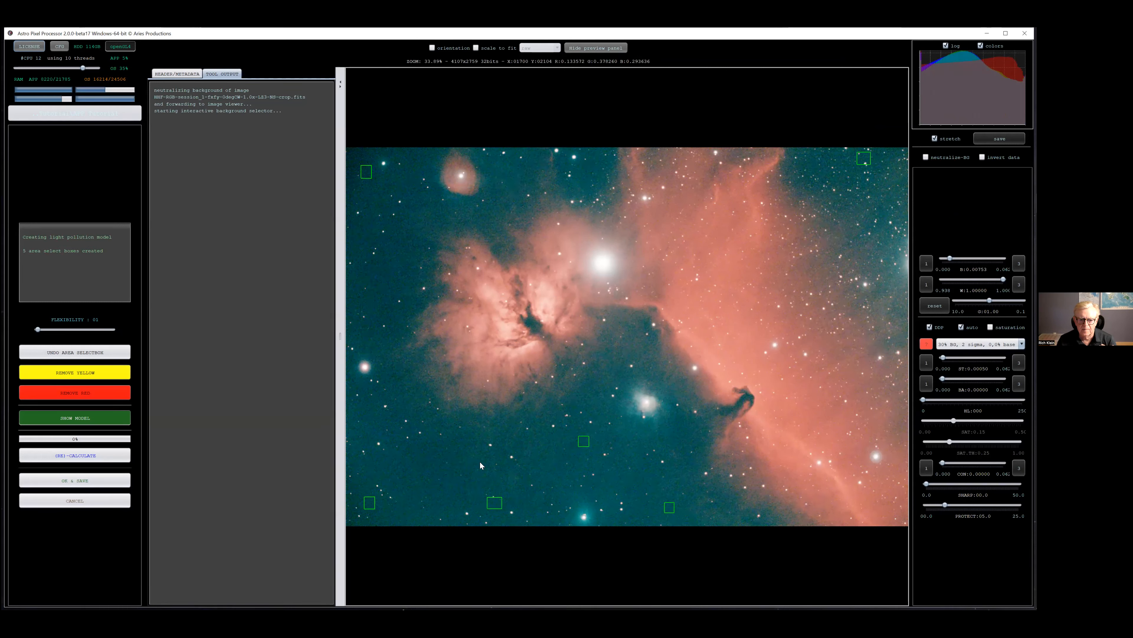
left_click_drag(373, 302, 375, 298)
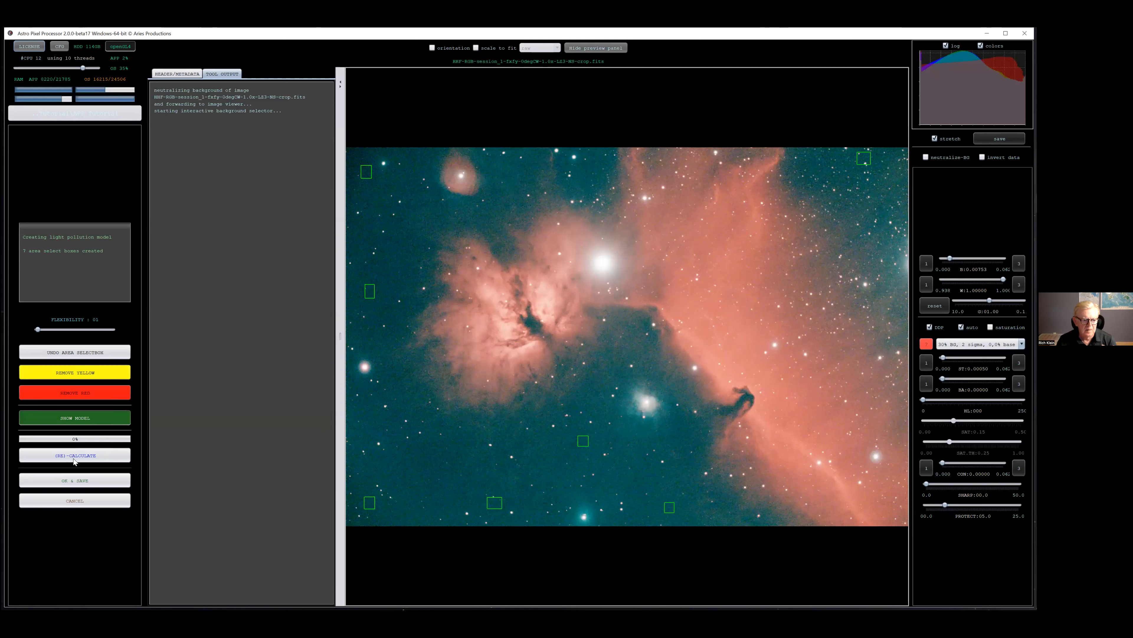
left_click(98, 457)
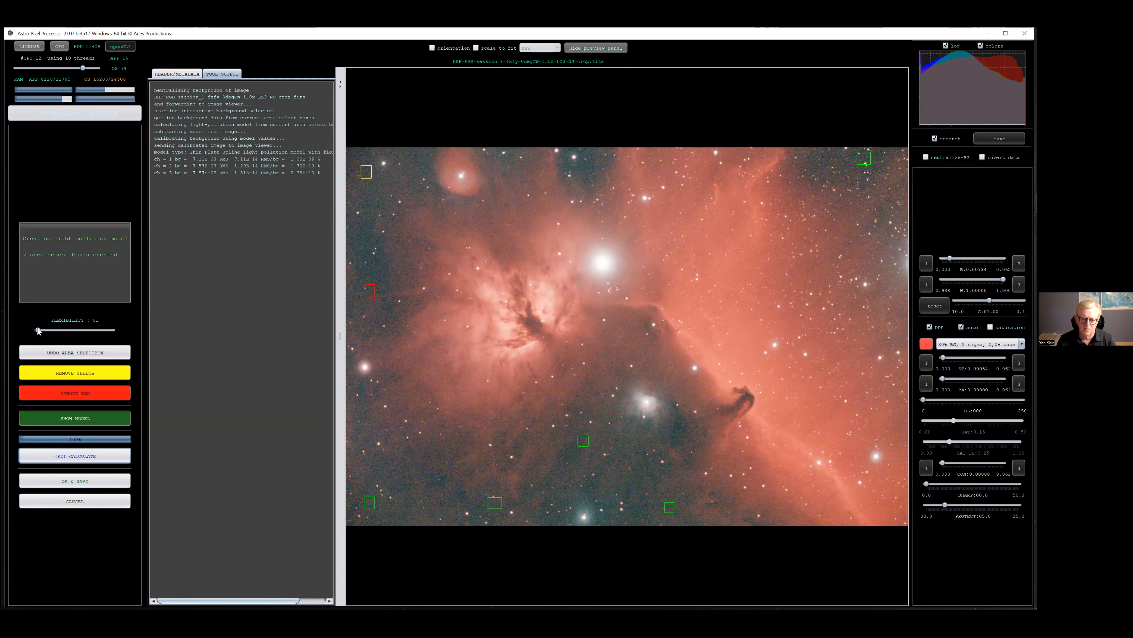
Step: Set the light pollution model's flexibility to 3 and add six small background boxes in dark areas, including one on the Horsehead
left_click_drag(38, 330, 48, 333)
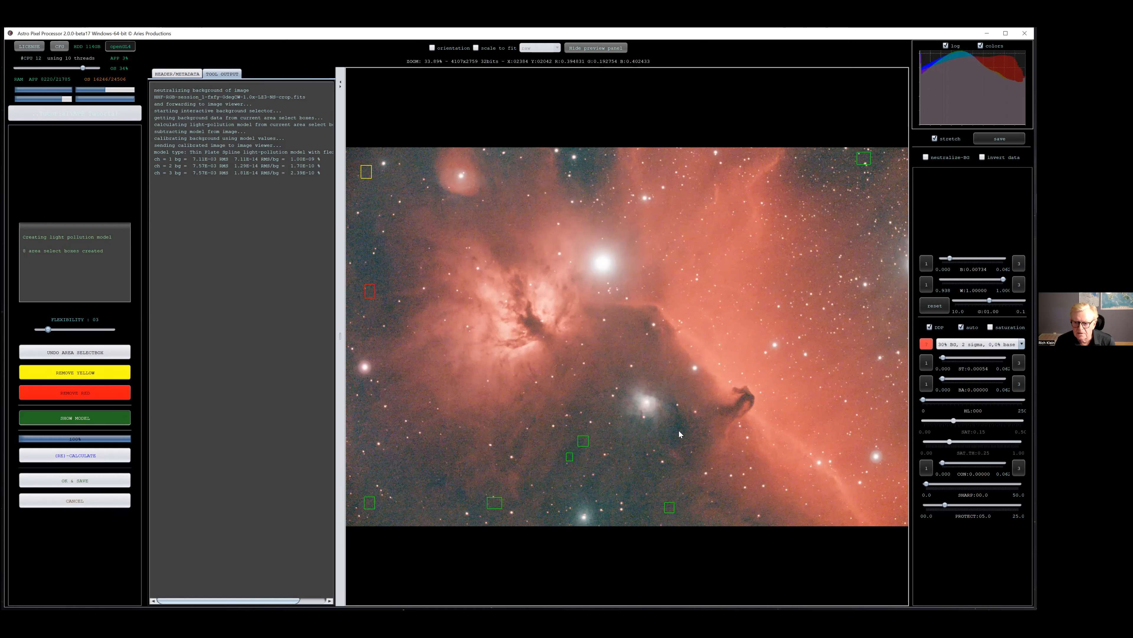
left_click_drag(672, 427, 680, 432)
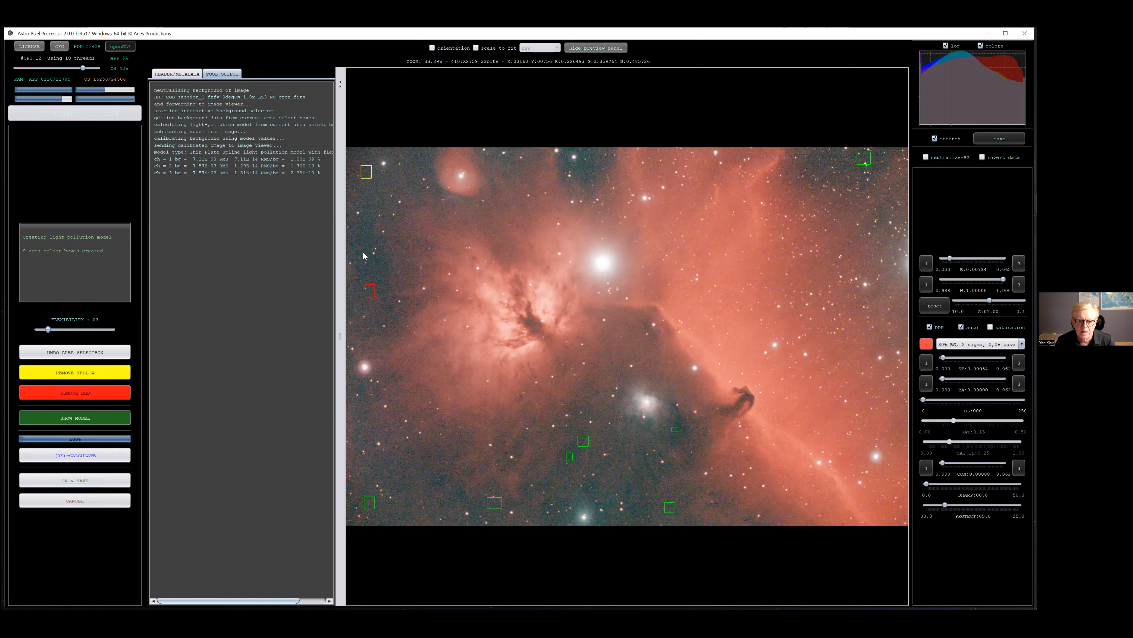
left_click_drag(363, 254, 369, 260)
left_click_drag(577, 159, 581, 169)
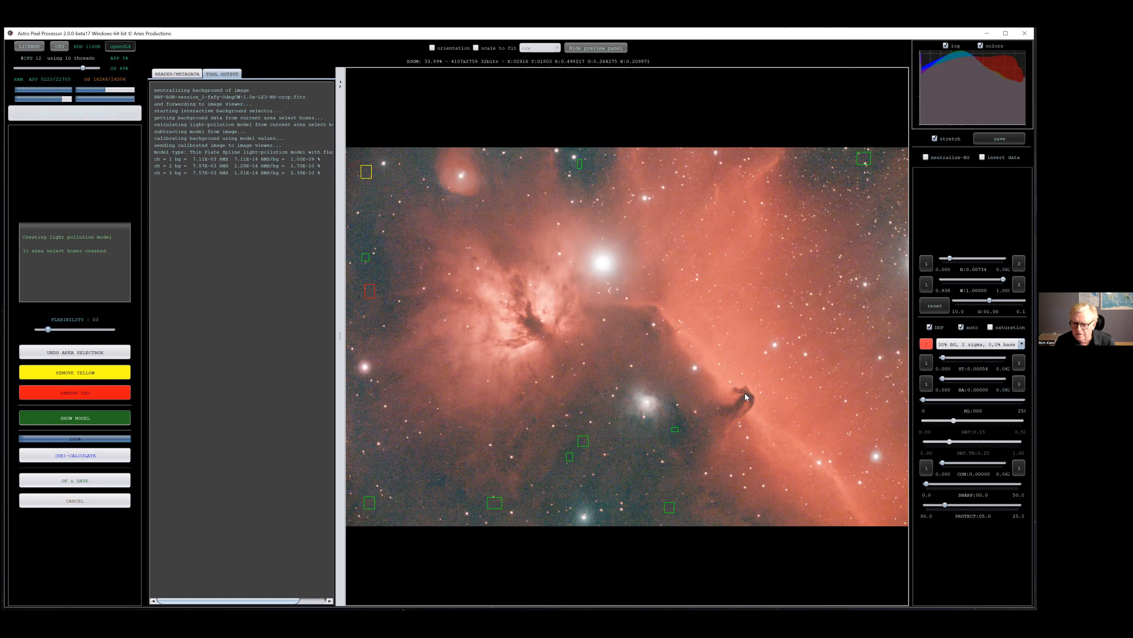
left_click_drag(748, 398, 749, 399)
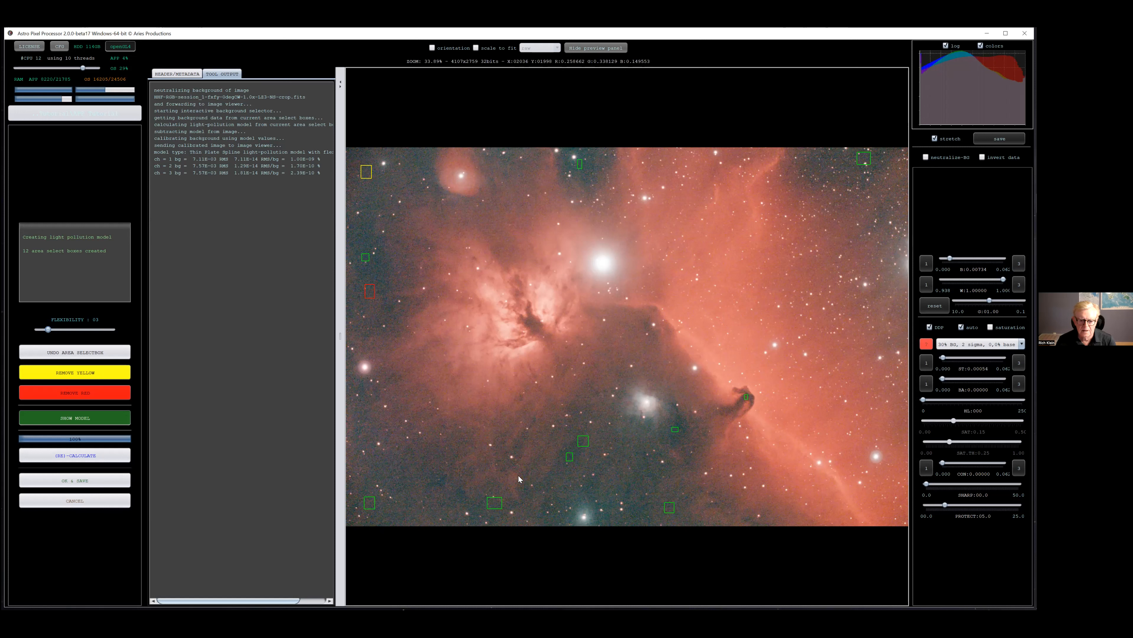
left_click_drag(454, 493, 460, 501)
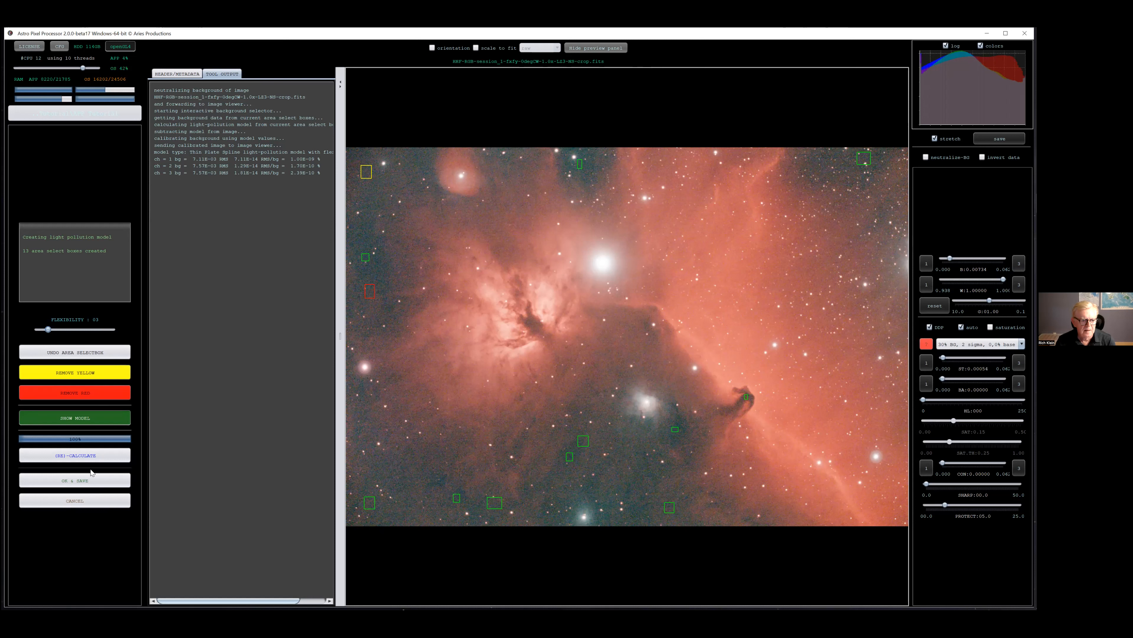
Step: Recalculate the light pollution model and add five more small background boxes in dark areas near the image's edges
left_click(85, 458)
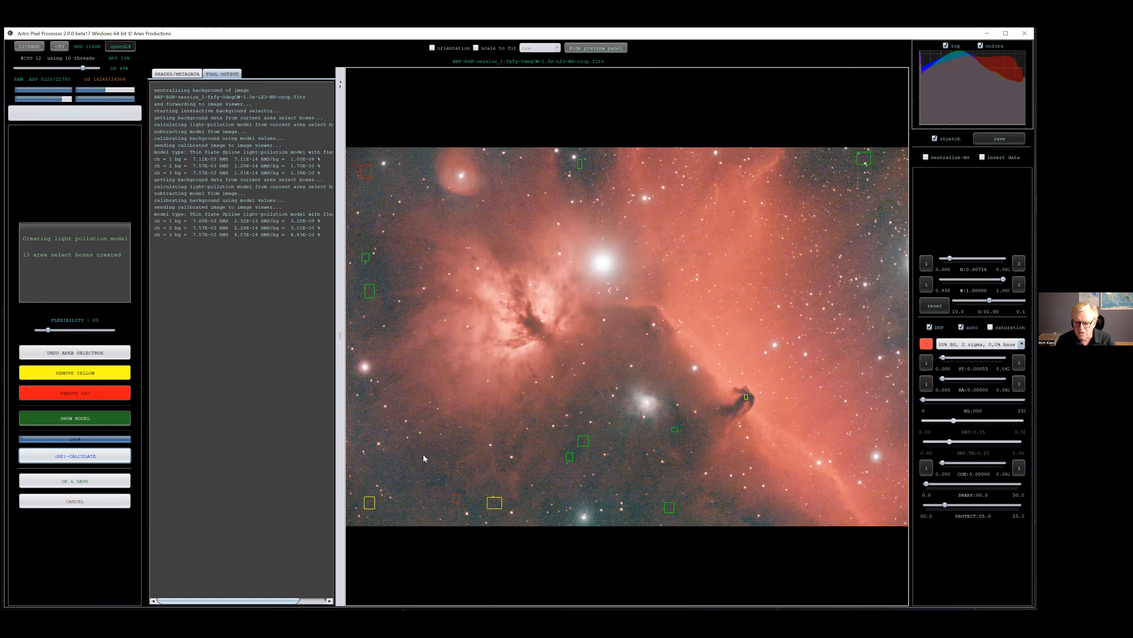
left_click(641, 512)
left_click(410, 157)
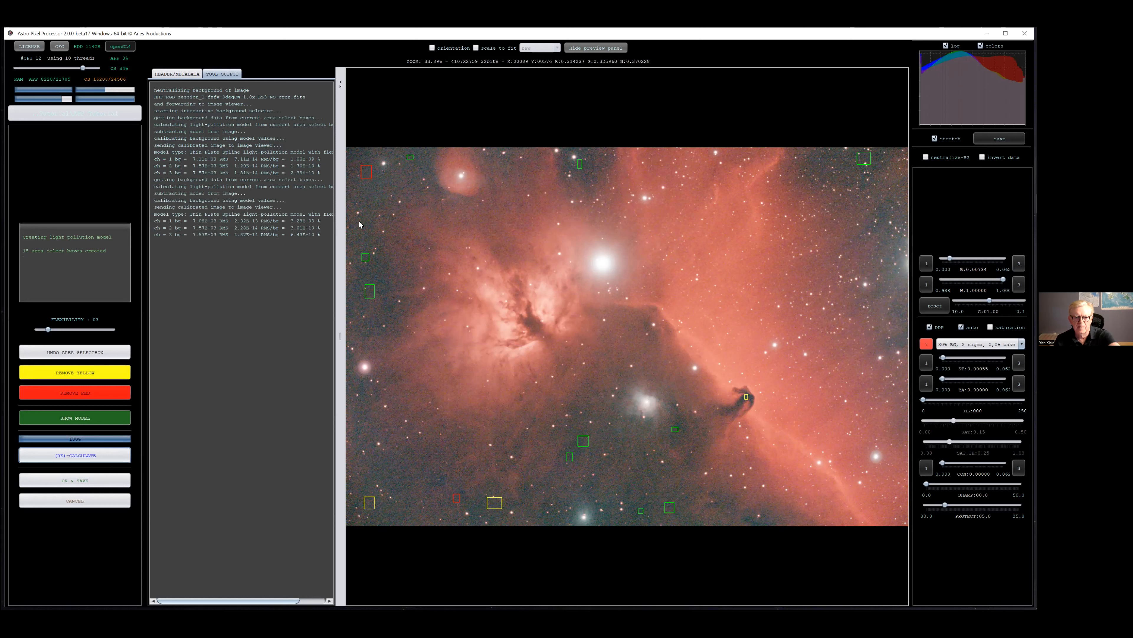
left_click(362, 191)
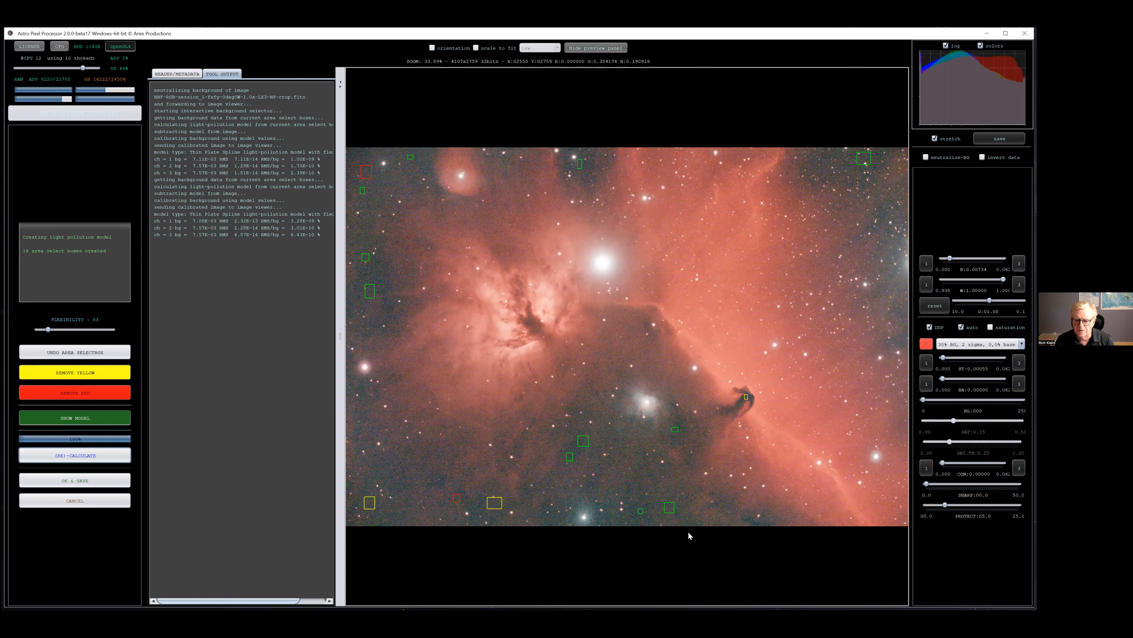
left_click_drag(594, 486, 597, 486)
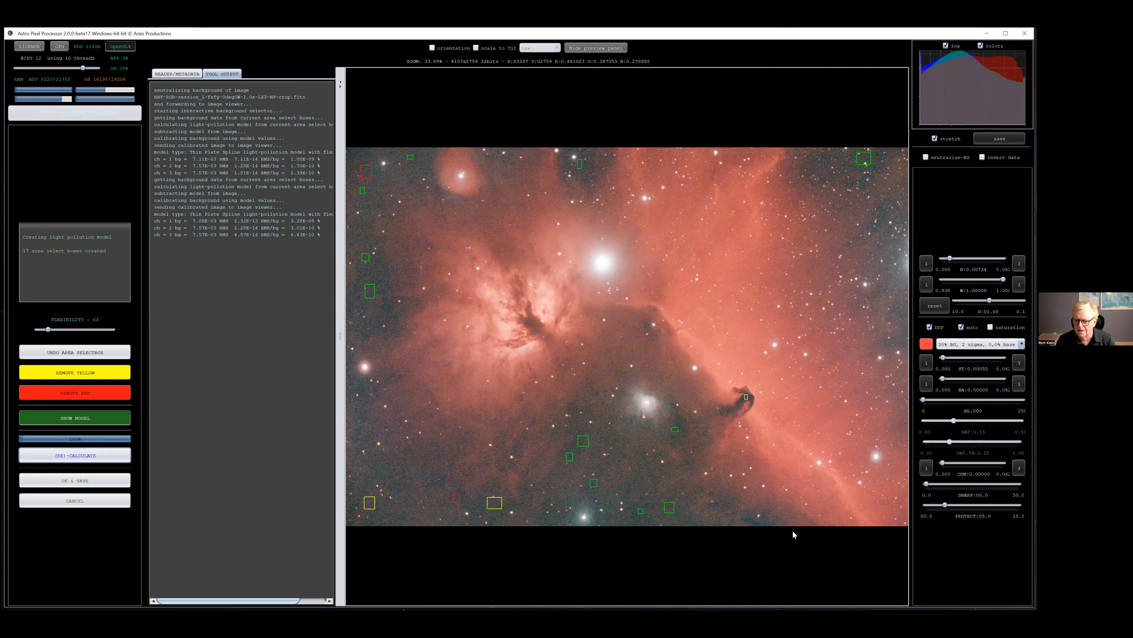
left_click_drag(760, 523, 759, 523)
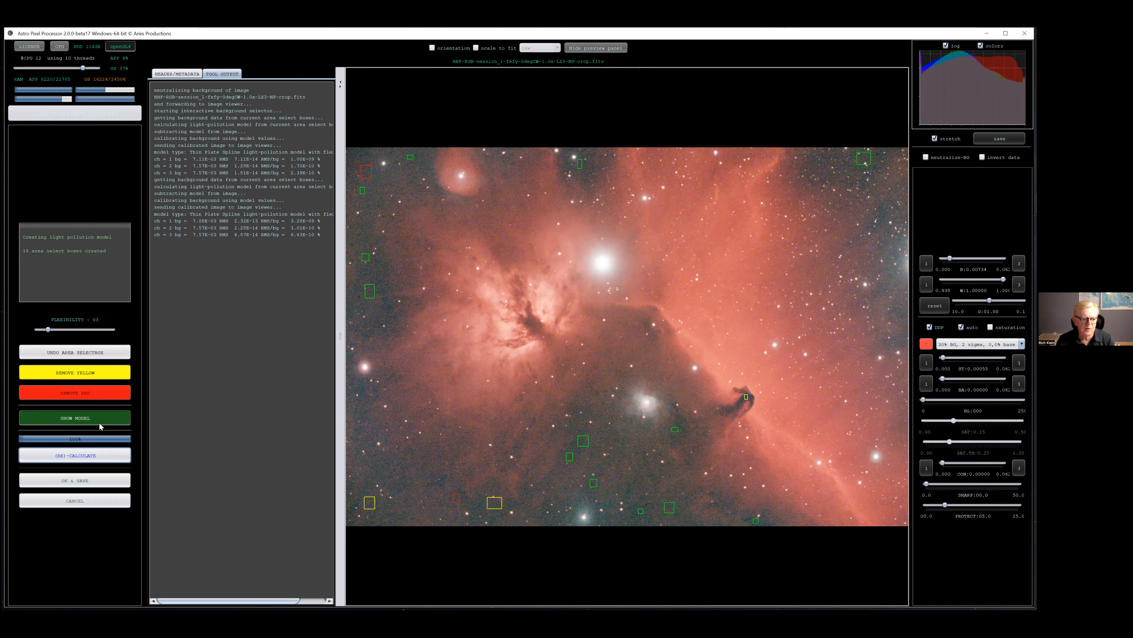
Step: Recalculate the light pollution model with the added boxes and save the corrected image in the APP Tutorial directory
left_click(97, 455)
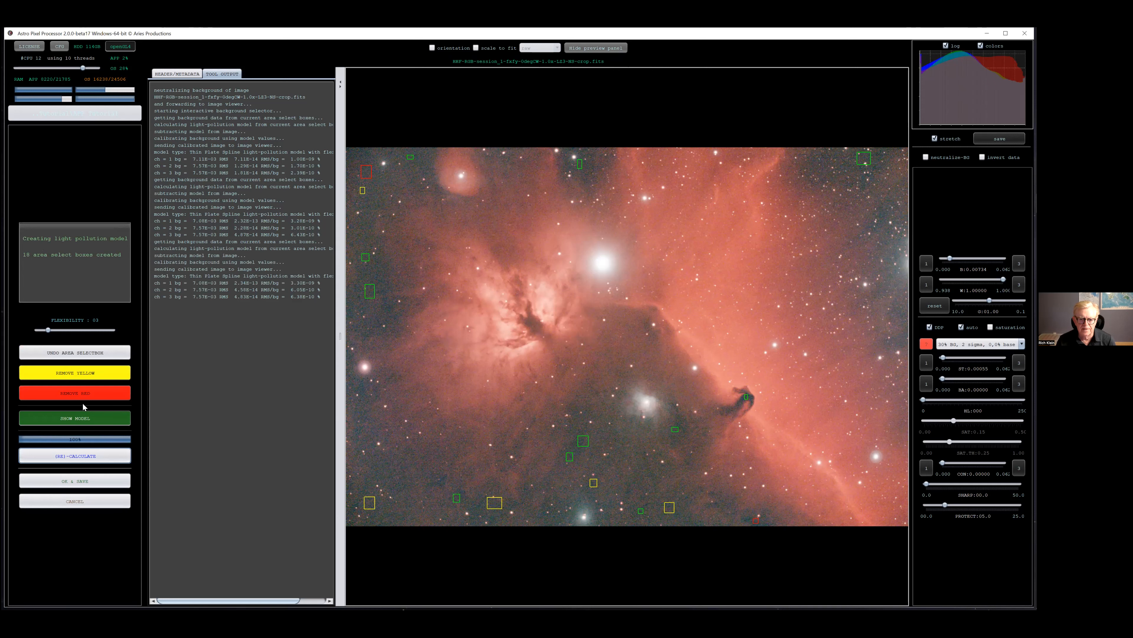
left_click(83, 483)
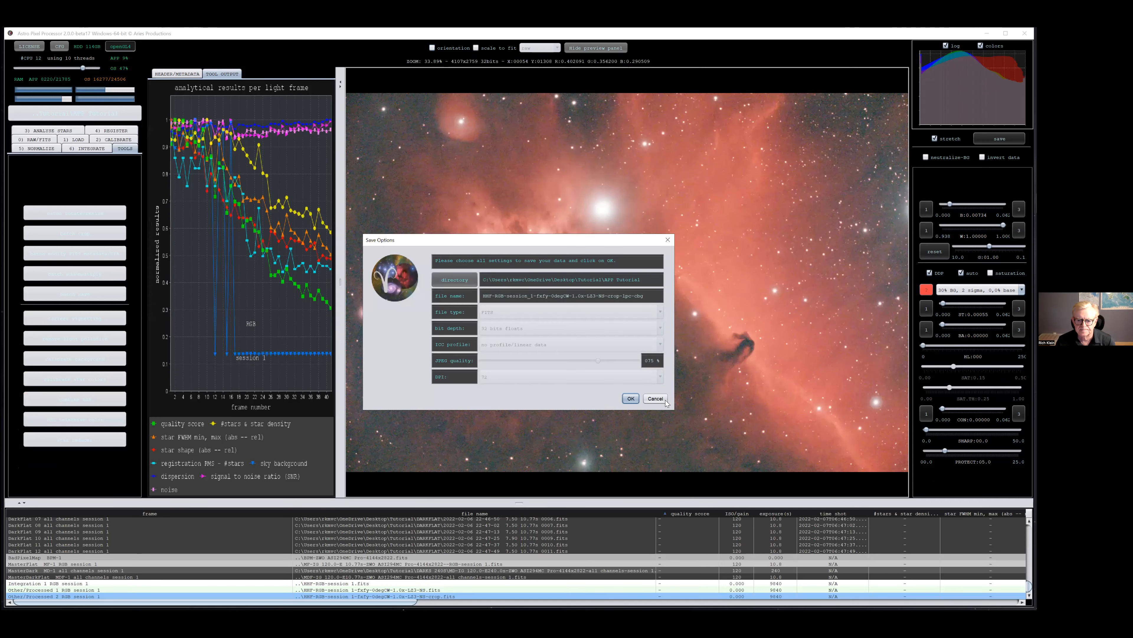
left_click(631, 398)
Step: Enlarge the image viewer area and apply the 15% BG, 3 sigma, 2,5% base stretch preset
left_click_drag(343, 287, 159, 290)
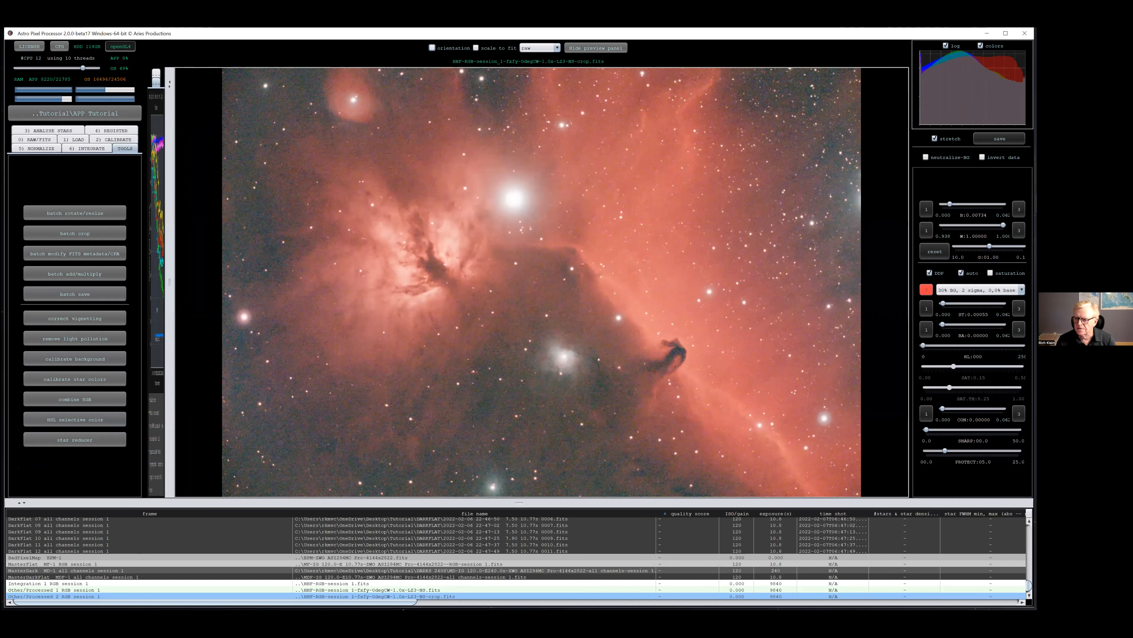
left_click(977, 290)
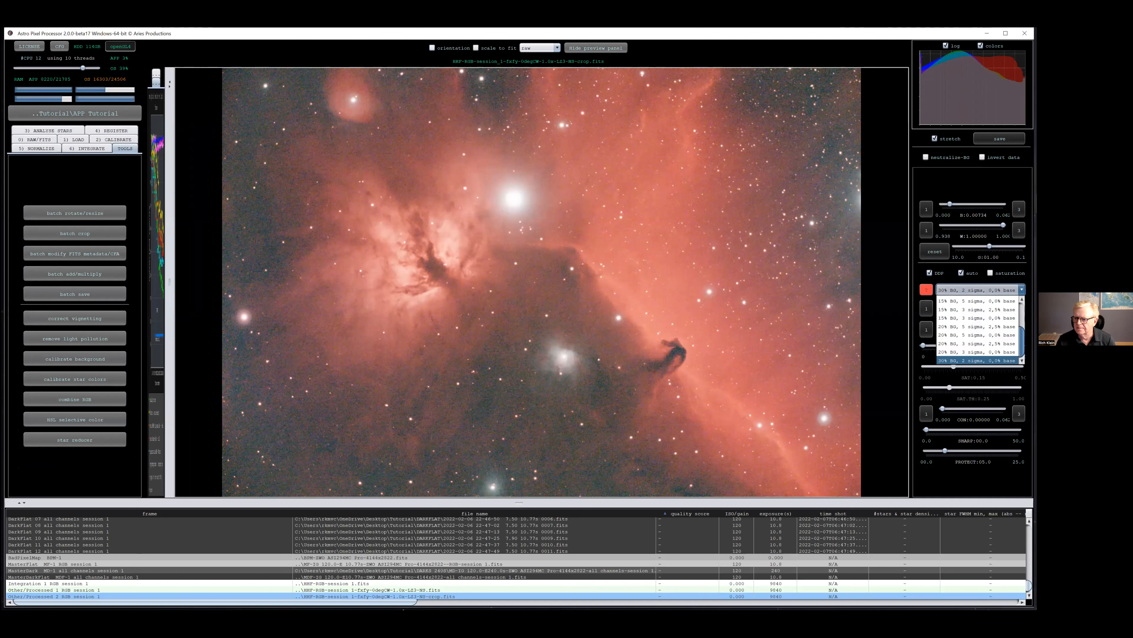
scroll(977, 330, "up", 2)
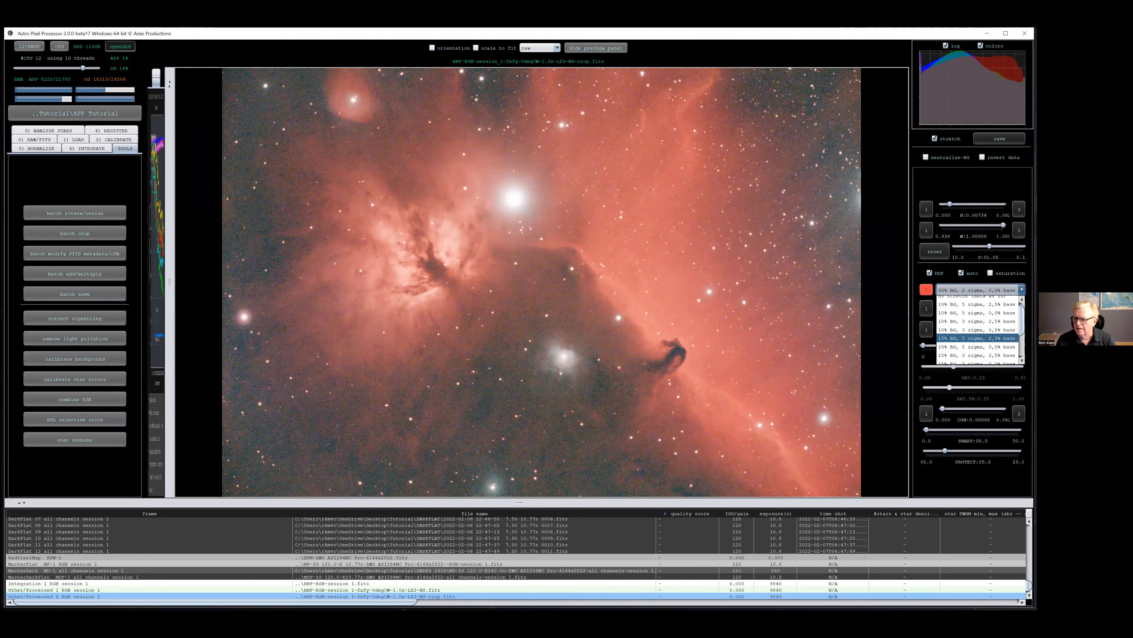
left_click(977, 355)
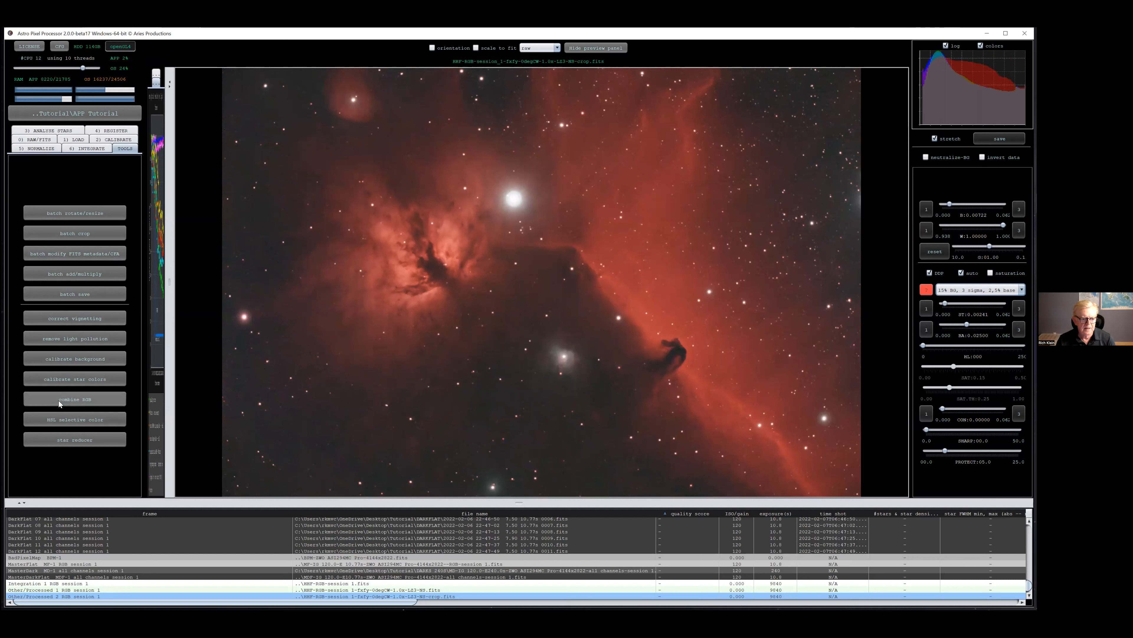
Step: Start star color calibration on the cropped image and set the calibration mode to Balance RGB
left_click(56, 380)
left_click(634, 357)
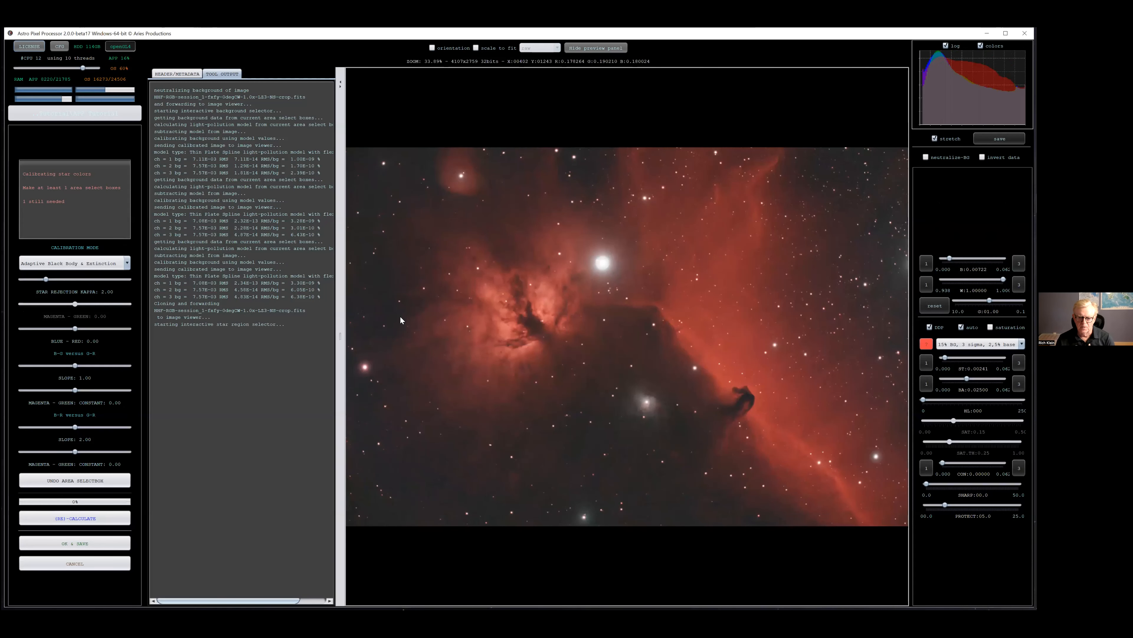
left_click(128, 264)
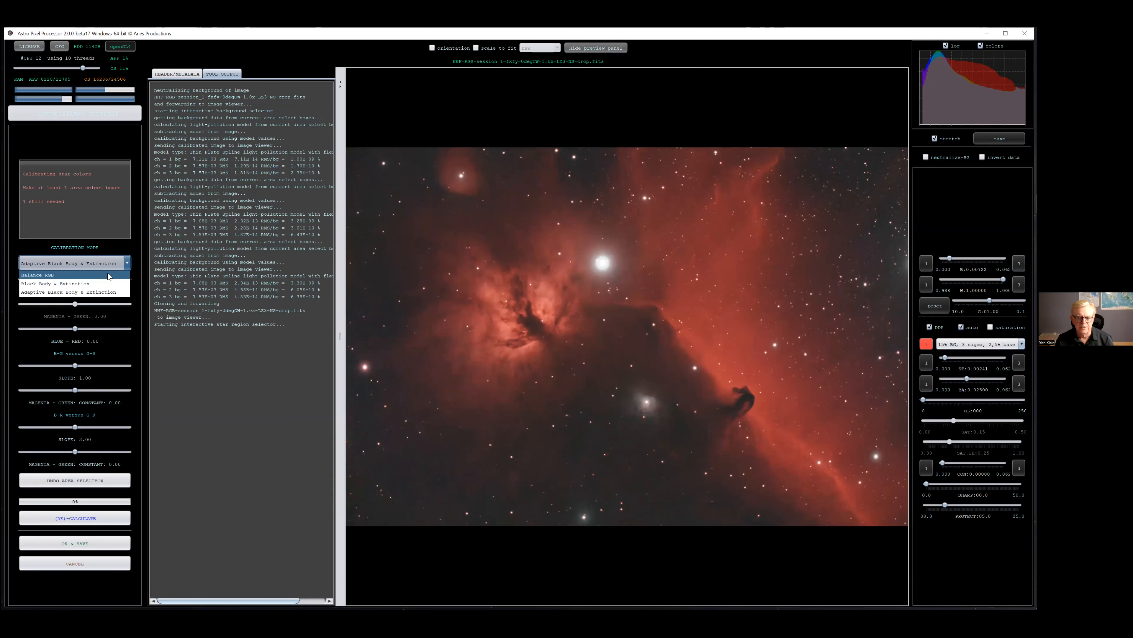
left_click(36, 278)
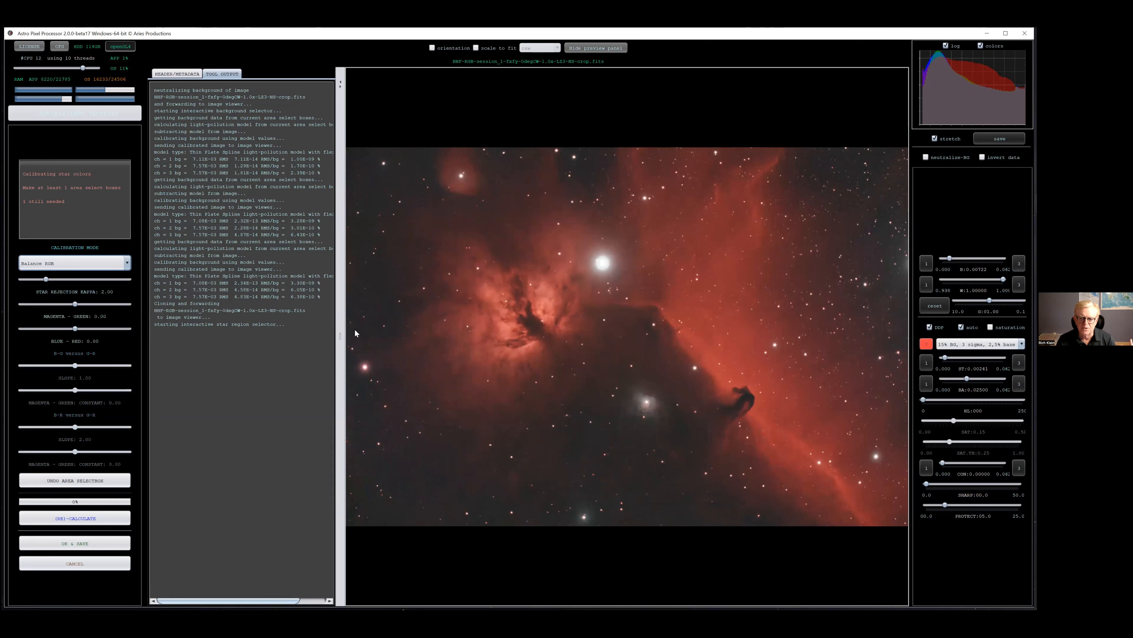
Step: Calibrate the star colors from three large areas in the image's upper-right, lower-left and upper-left corners and save the result
left_click_drag(830, 153, 904, 259)
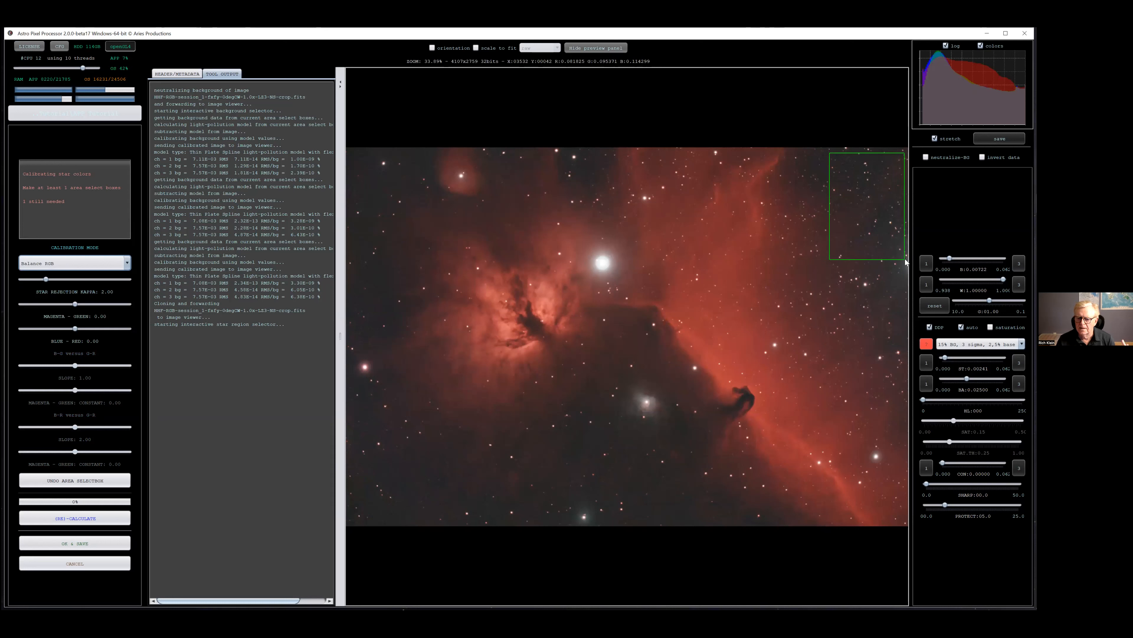
left_click_drag(348, 431, 417, 509)
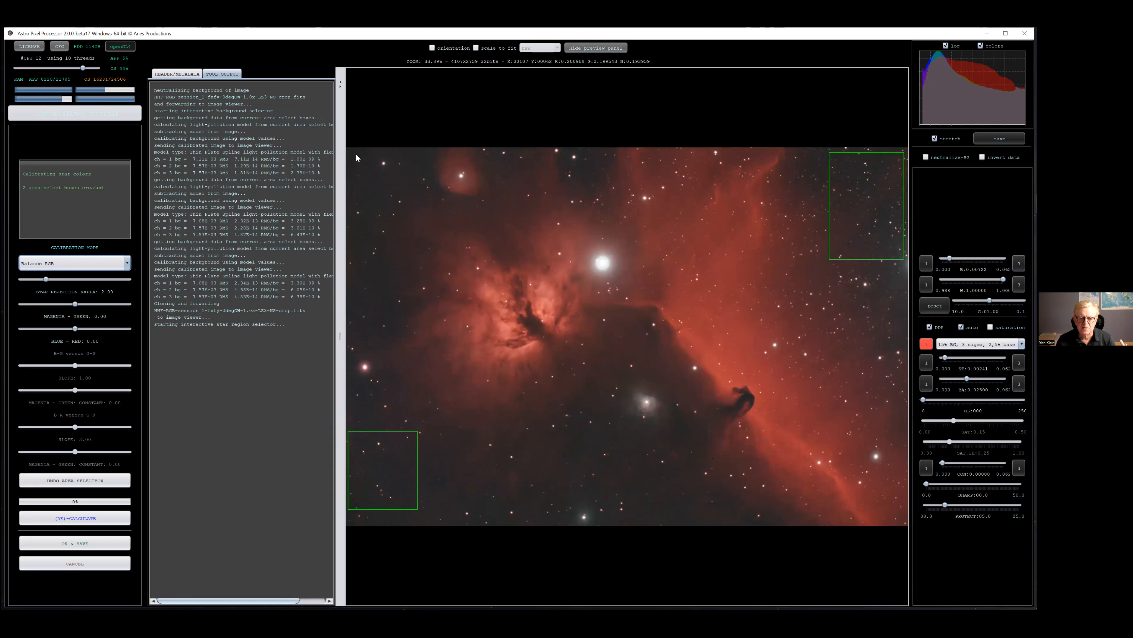
left_click_drag(408, 236, 406, 254)
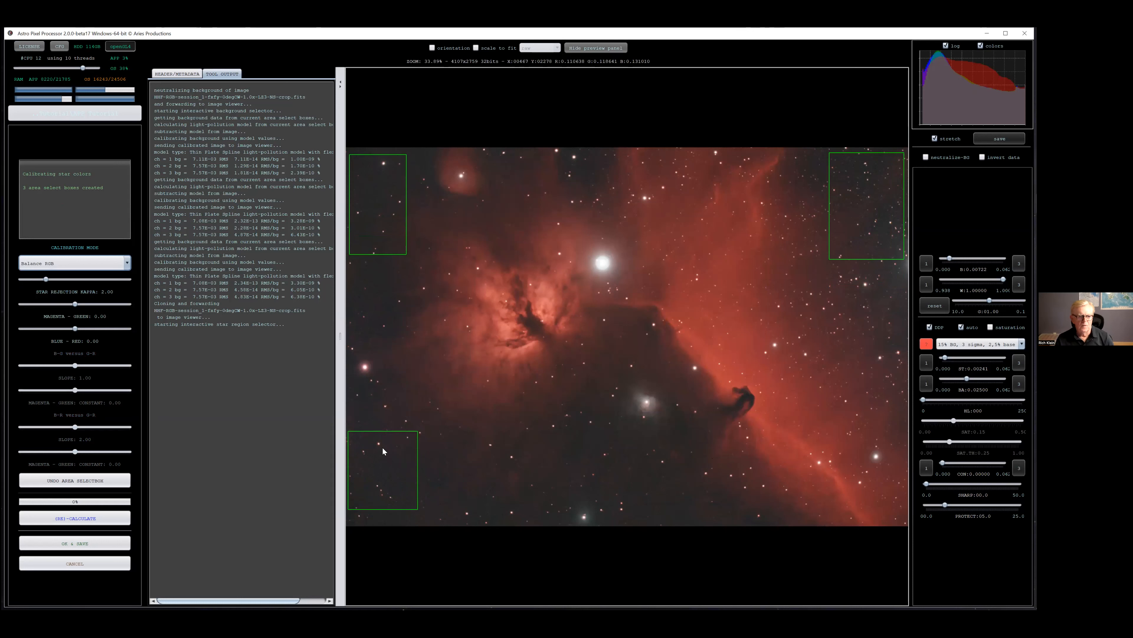
left_click(95, 519)
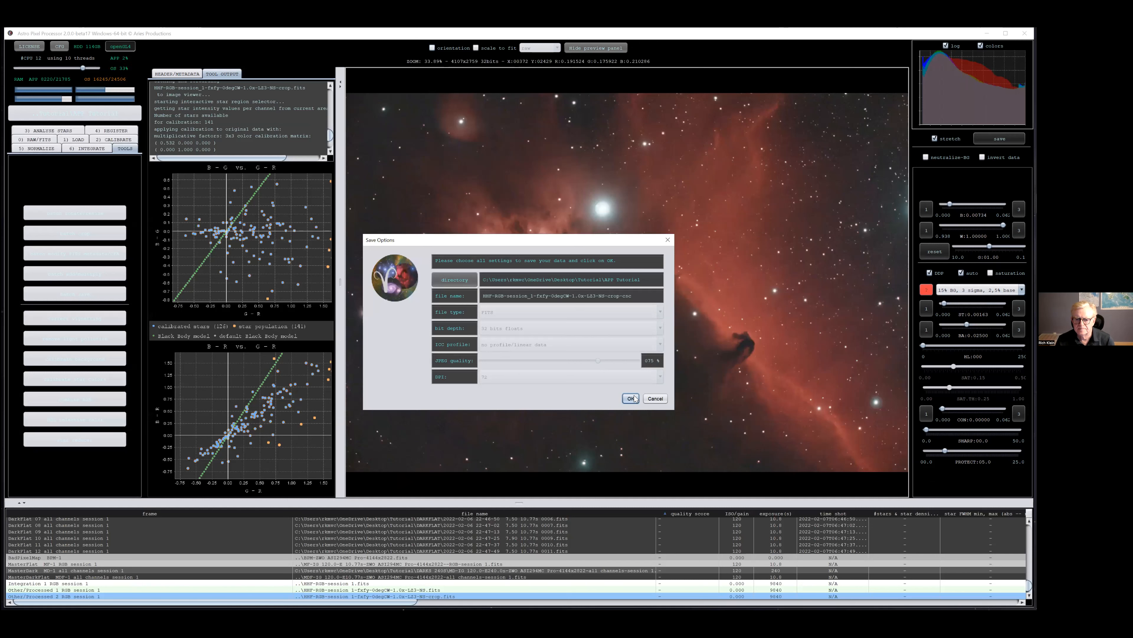
left_click(630, 398)
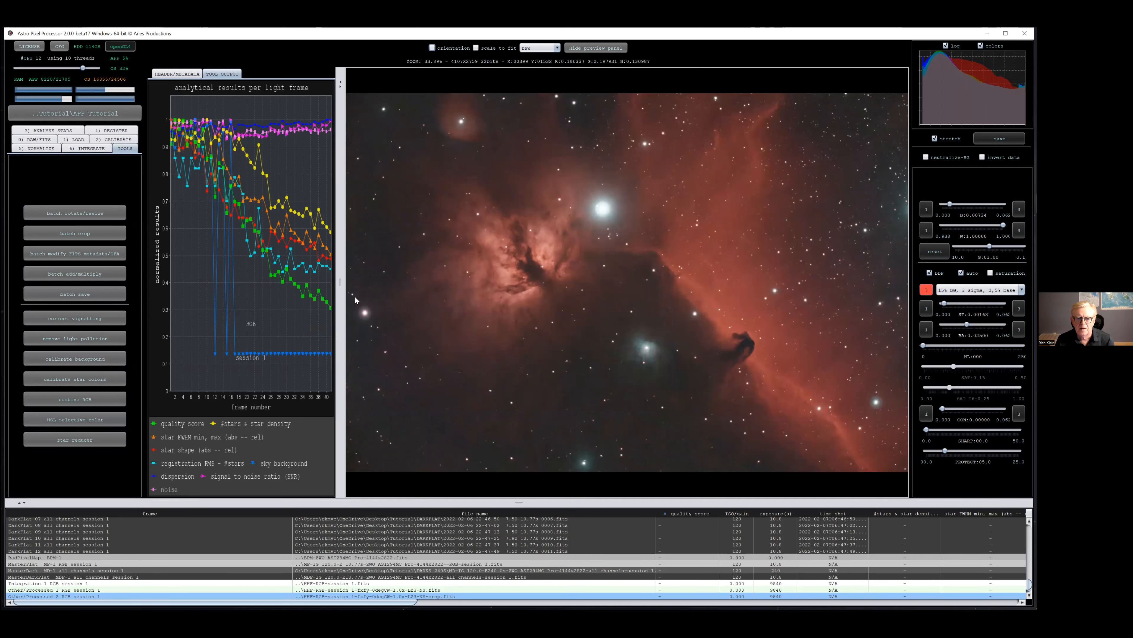
Step: Enlarge the image viewer area, enable saturation and set the sharpening to 35.5
left_click_drag(340, 281, 245, 280)
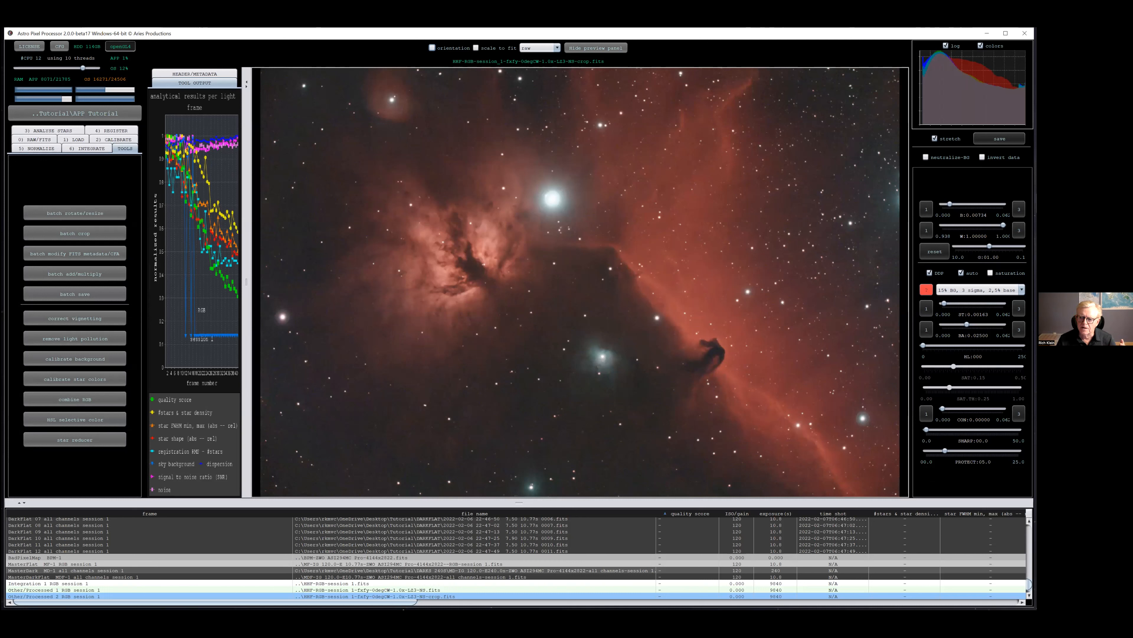
left_click(991, 273)
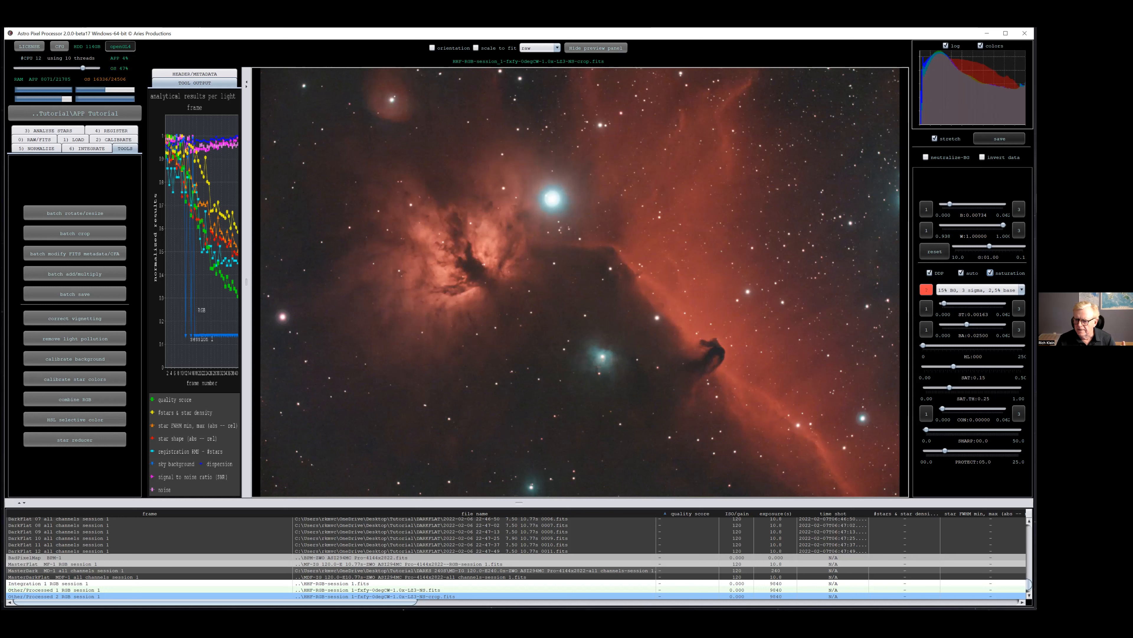
left_click_drag(926, 430, 992, 430)
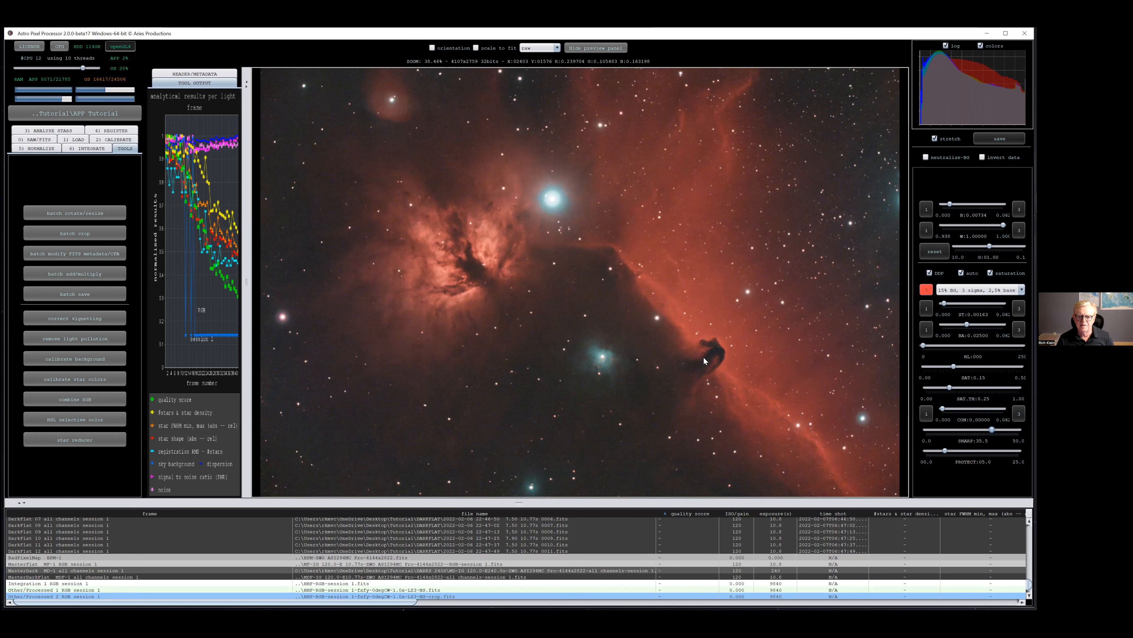
Step: Apply the 10% BG, 3 sigma, 2,5% base preset and save the stretched image as a 16-bit TIFF with the sRGB v2 Legacy profile
left_click(1022, 290)
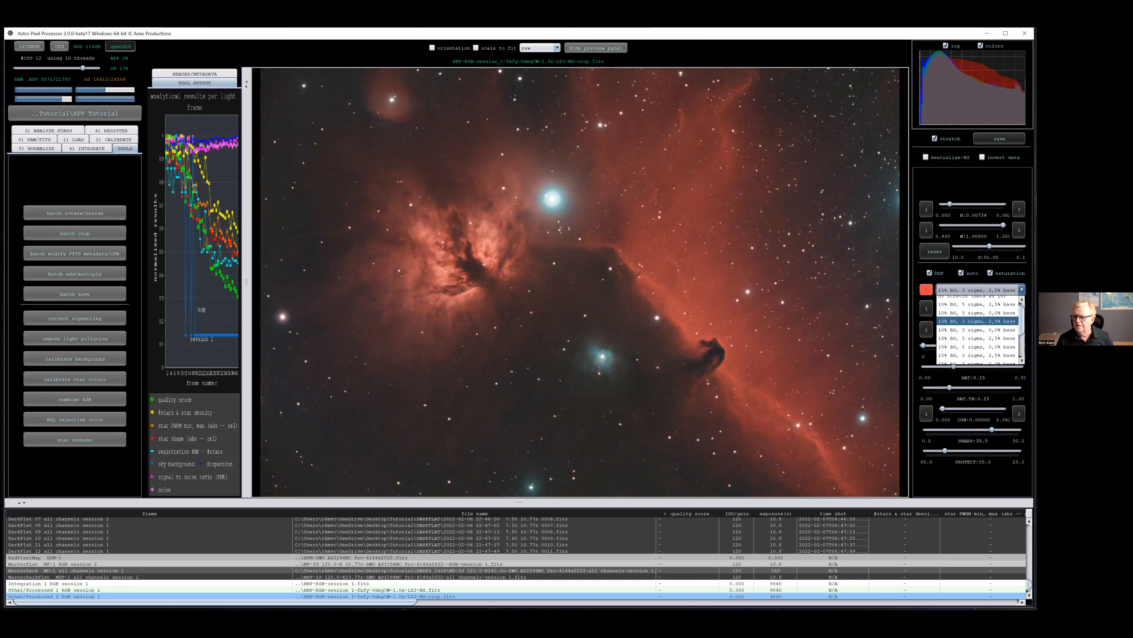
left_click(977, 320)
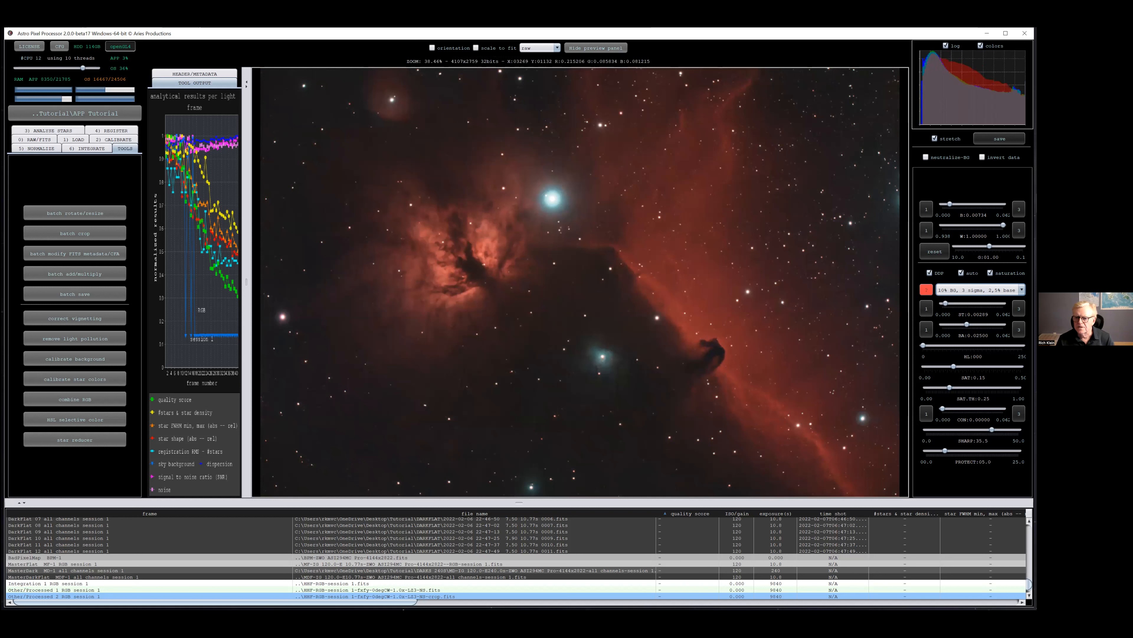
left_click(999, 138)
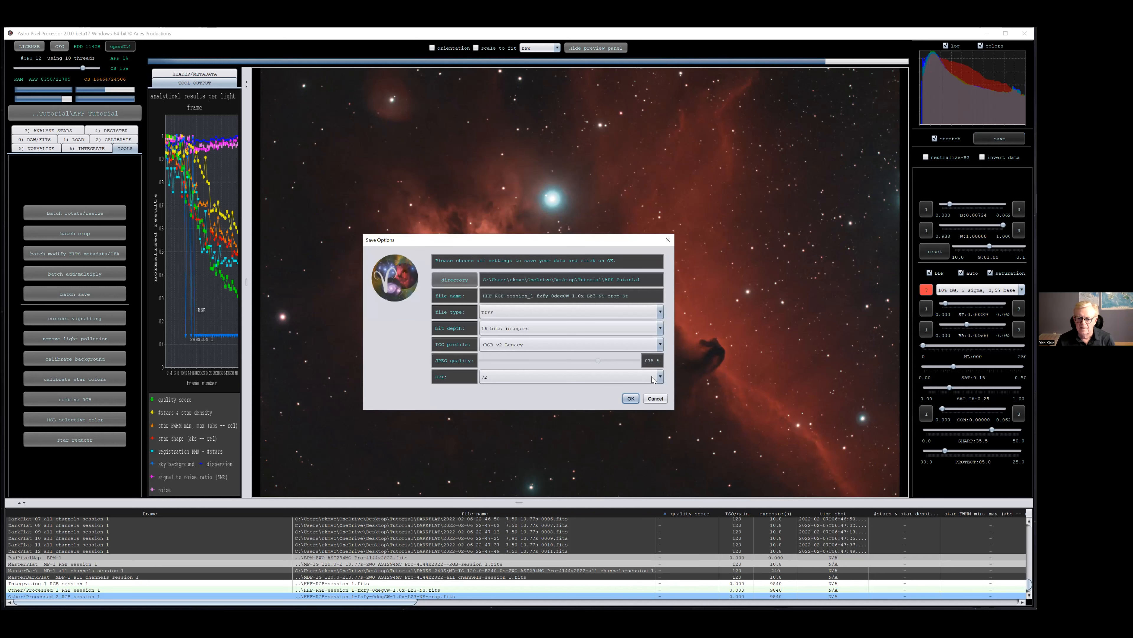
left_click(630, 399)
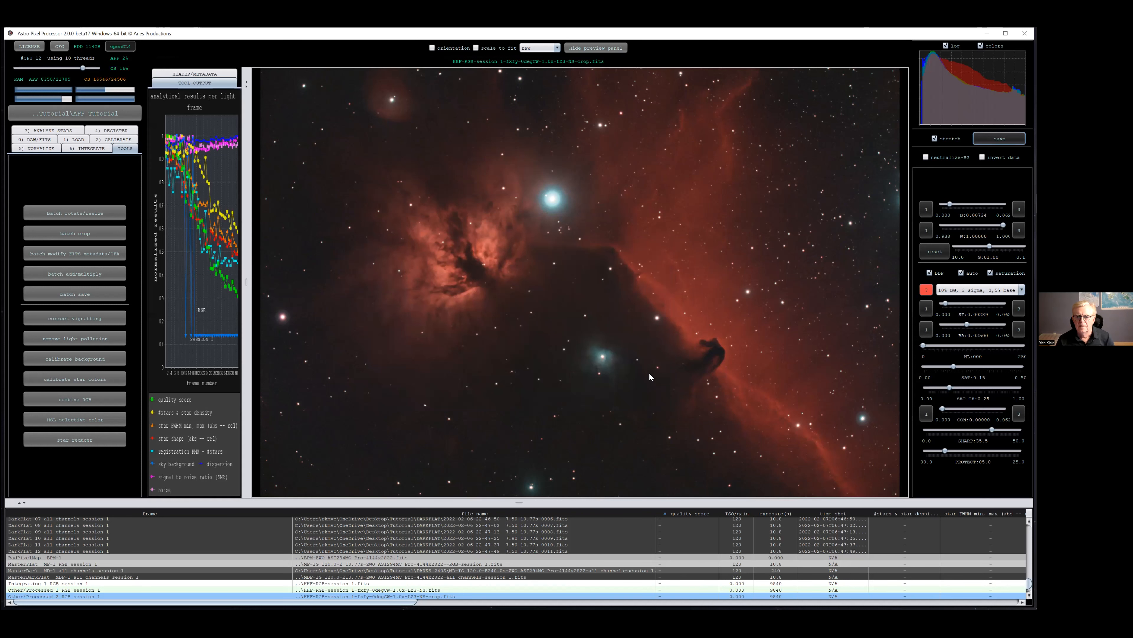
Step: Switch to the Tutorial window in File Explorer and open the APP Tutorial folder
left_click(987, 33)
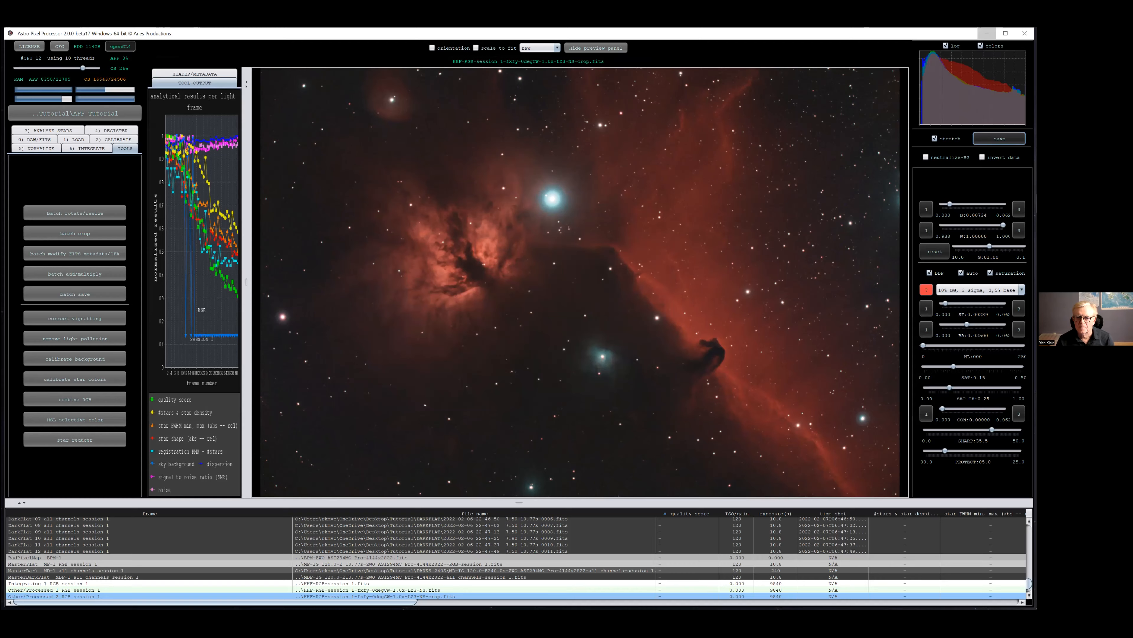
key("alt+Tab")
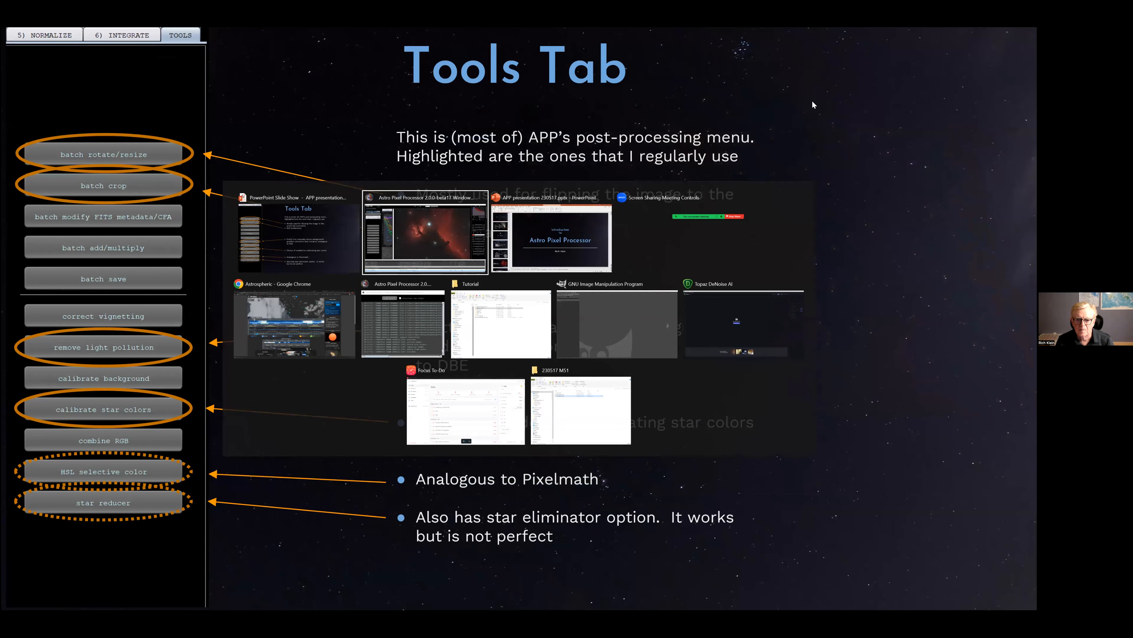
key("alt+Tab")
key("alt+Tab")
key("alt+Tab")
key("alt+Tab")
key("alt+Tab")
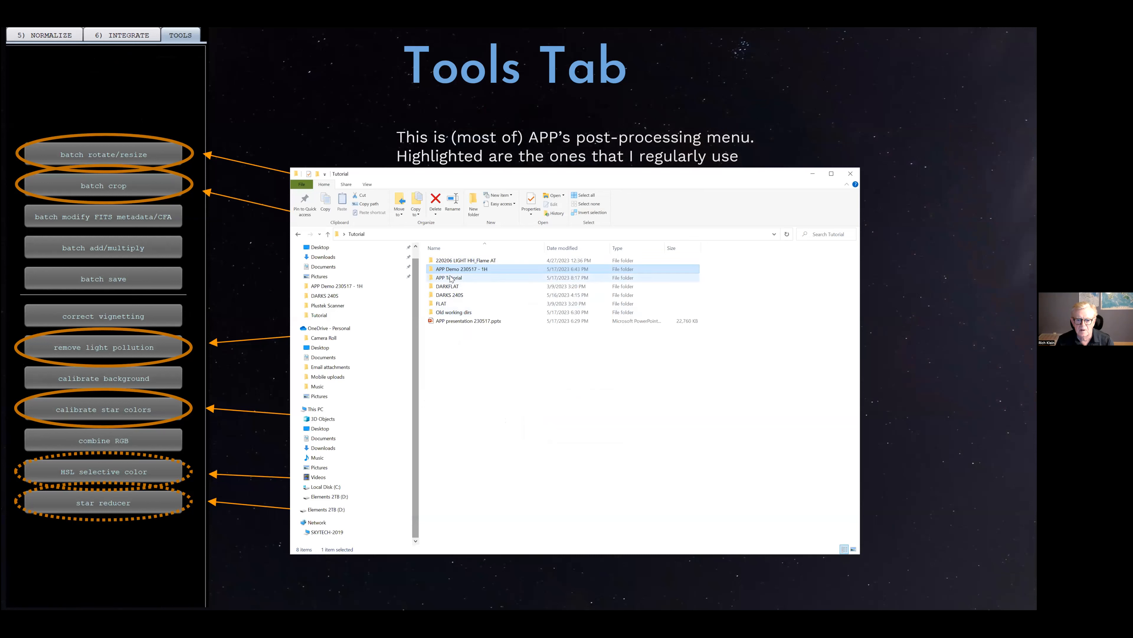
double_click(450, 278)
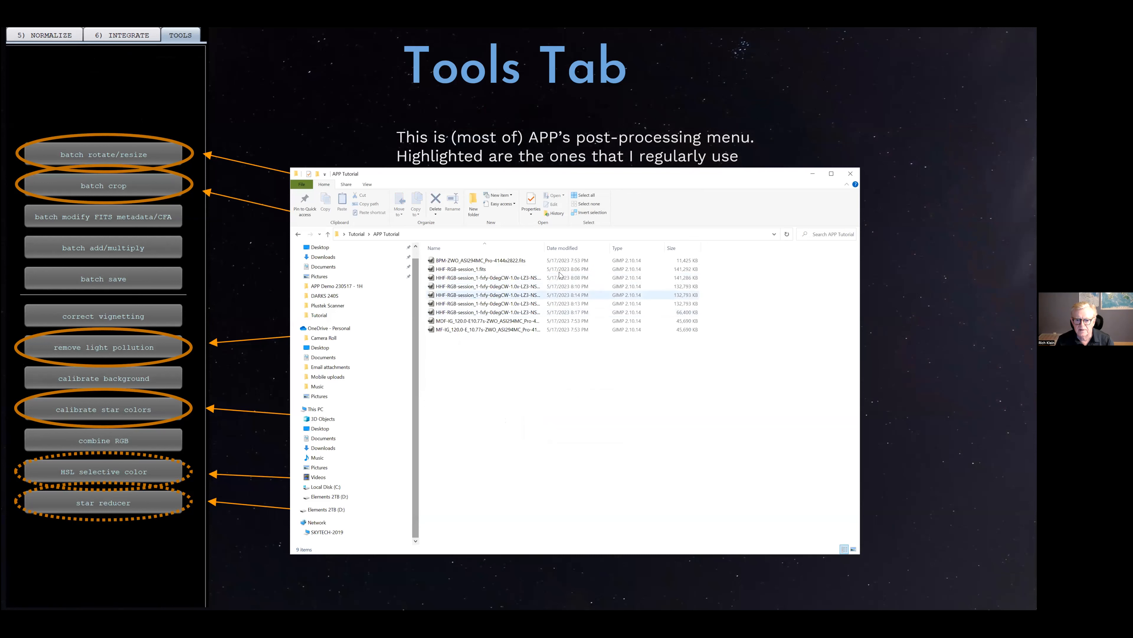
Step: Show the full file names, sort the files by newest modification date and open the crop-St TIFF in GIMP
left_click_drag(545, 251, 634, 250)
left_click(652, 249)
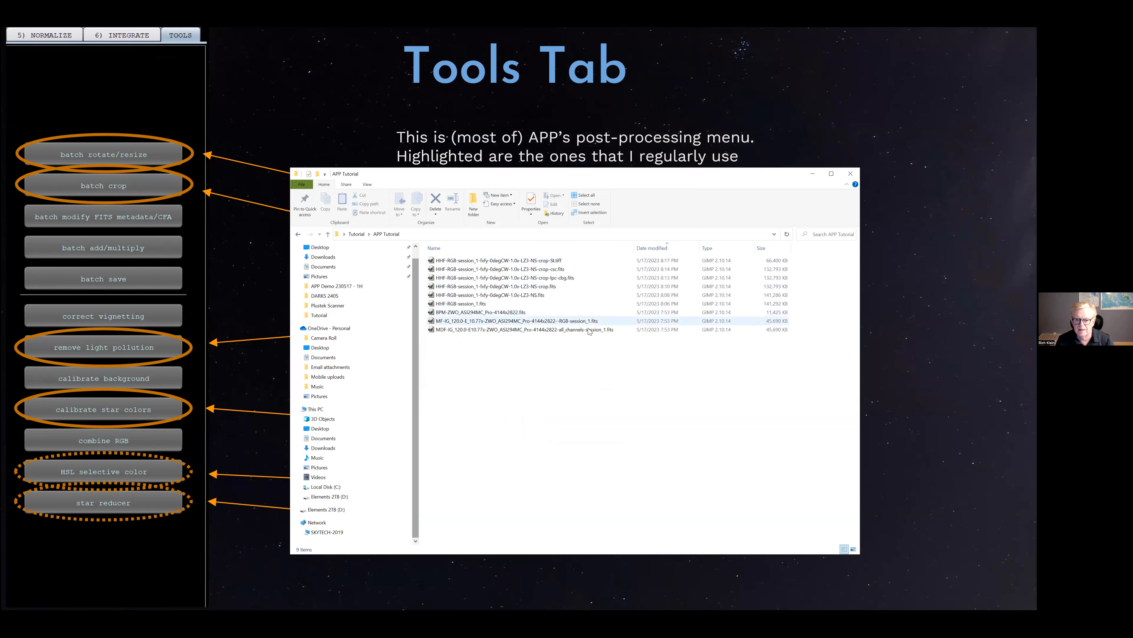
left_click(497, 261)
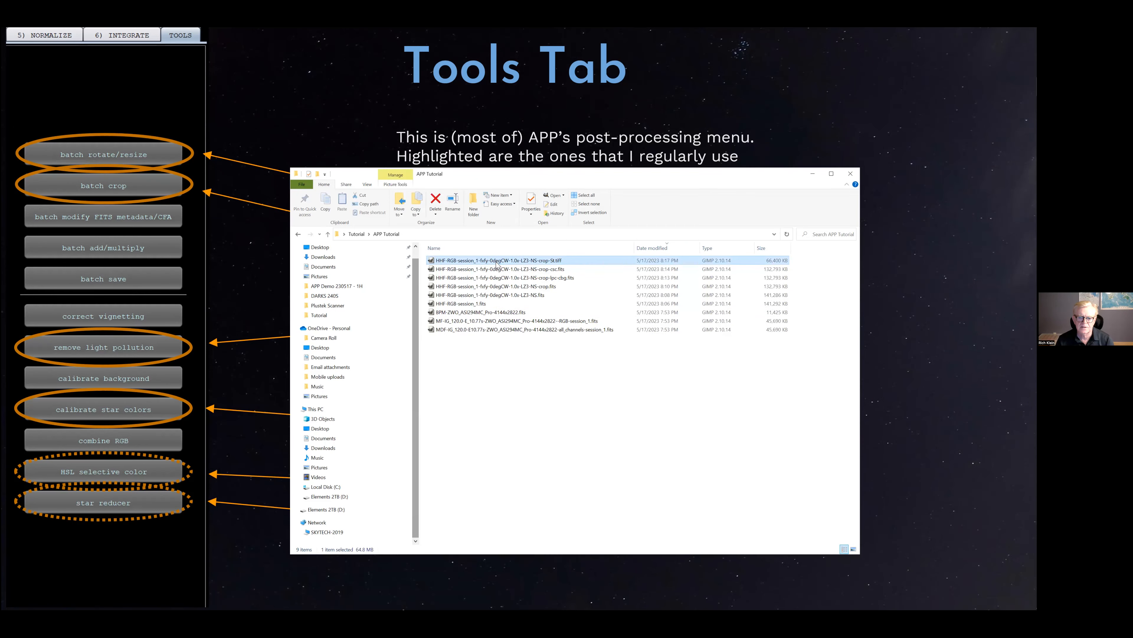
double_click(497, 262)
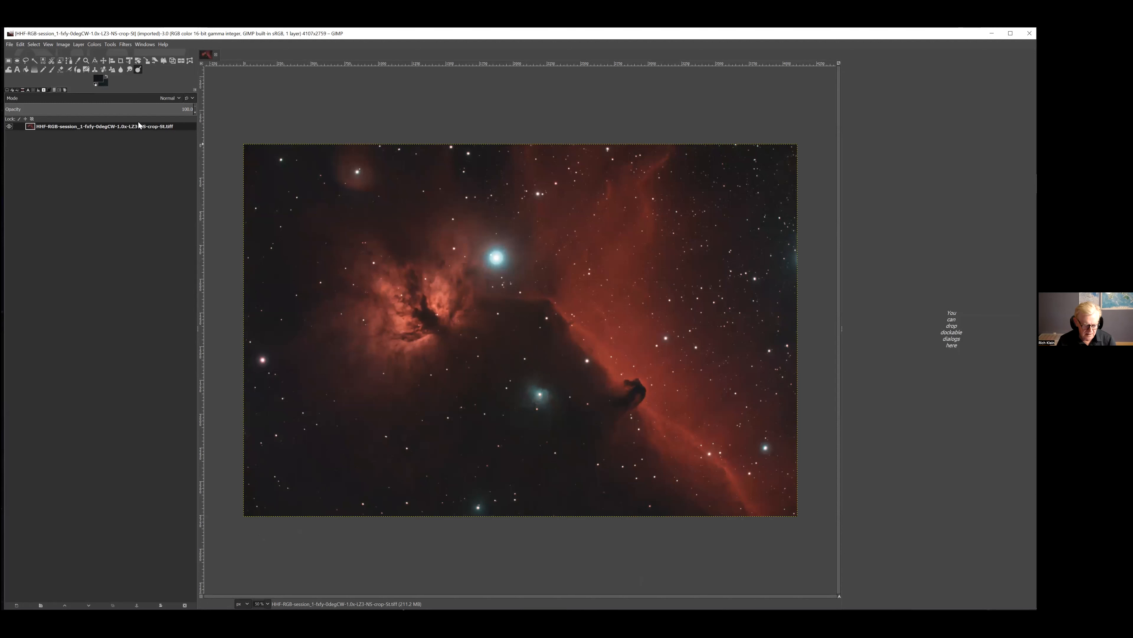
Step: Duplicate the image layer and, with Curves open, sample the tones of the dark background and the nebula
key("shift+ctrl+d")
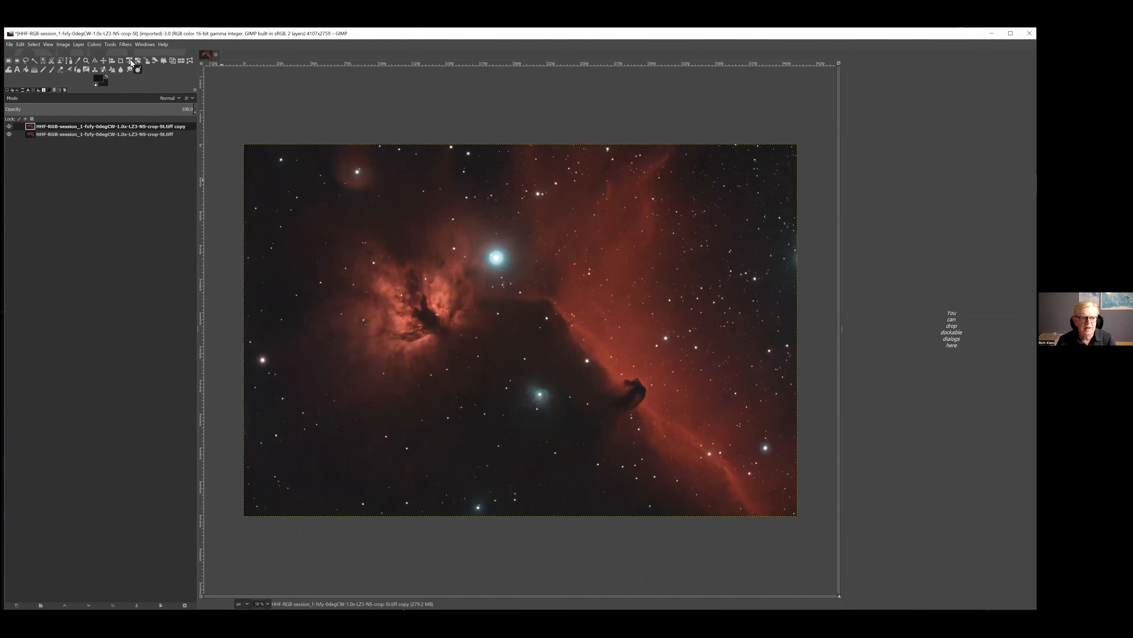
left_click(94, 44)
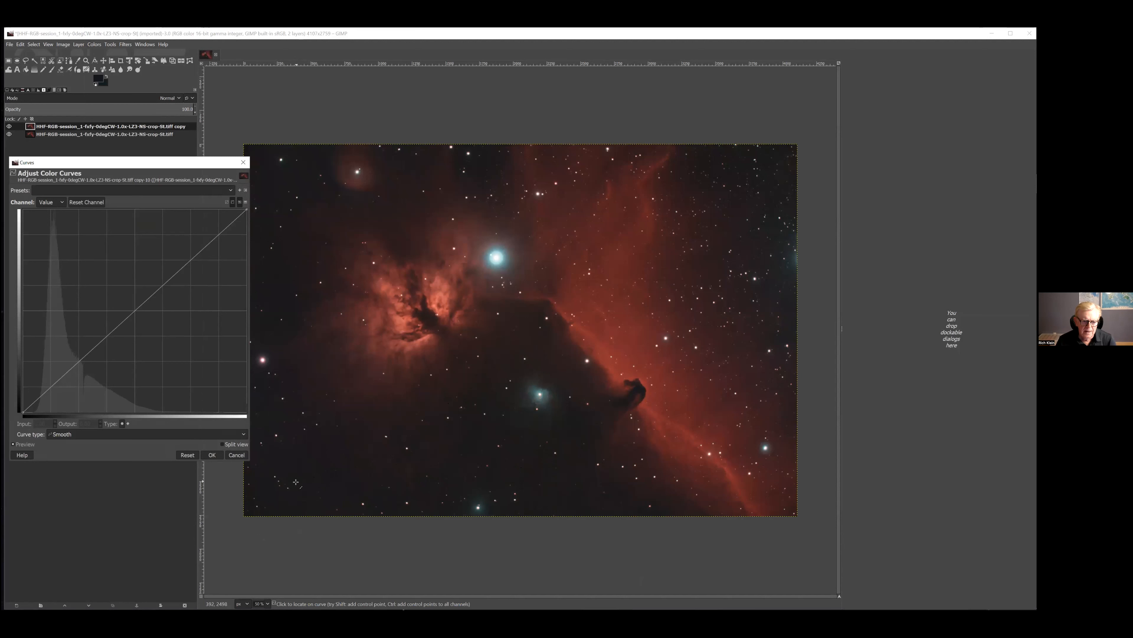
left_click(306, 486)
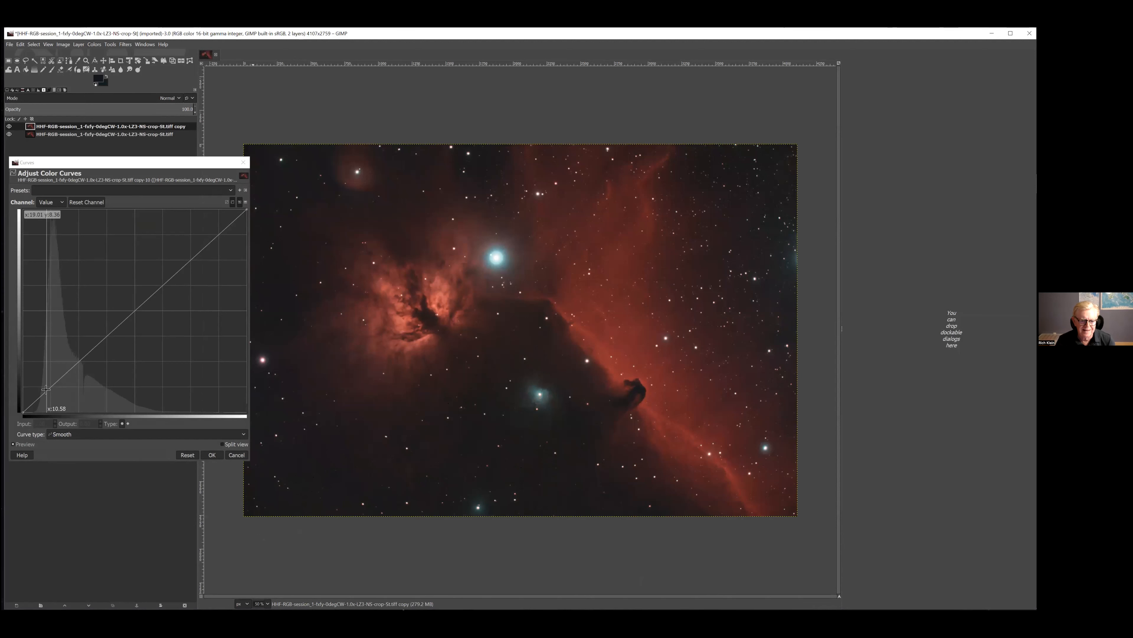
left_click(431, 298)
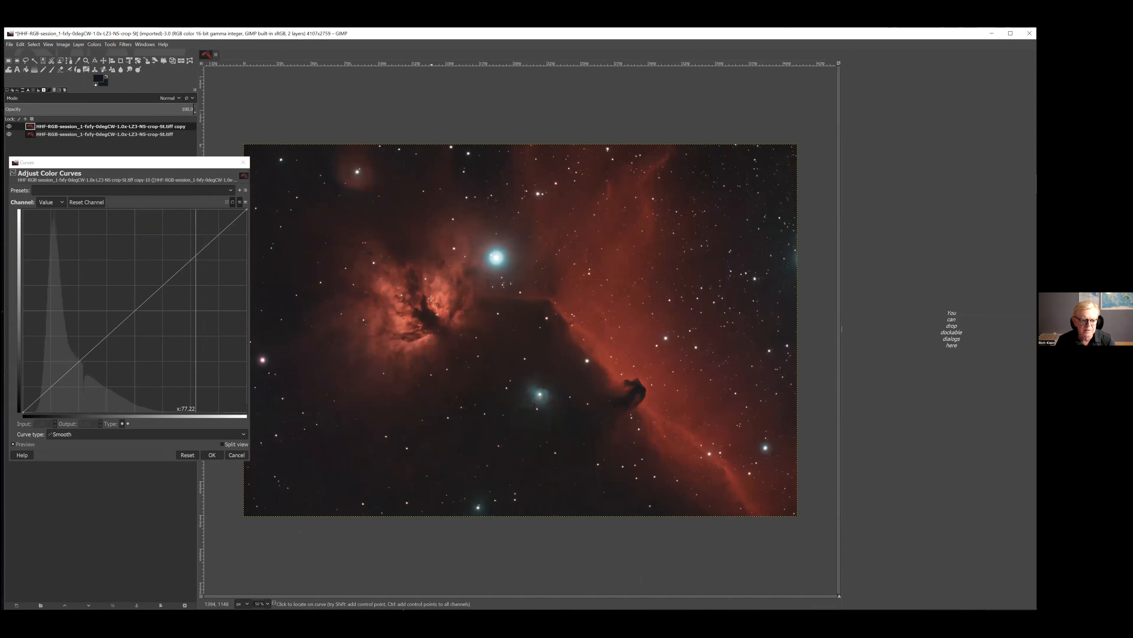
left_click(598, 350)
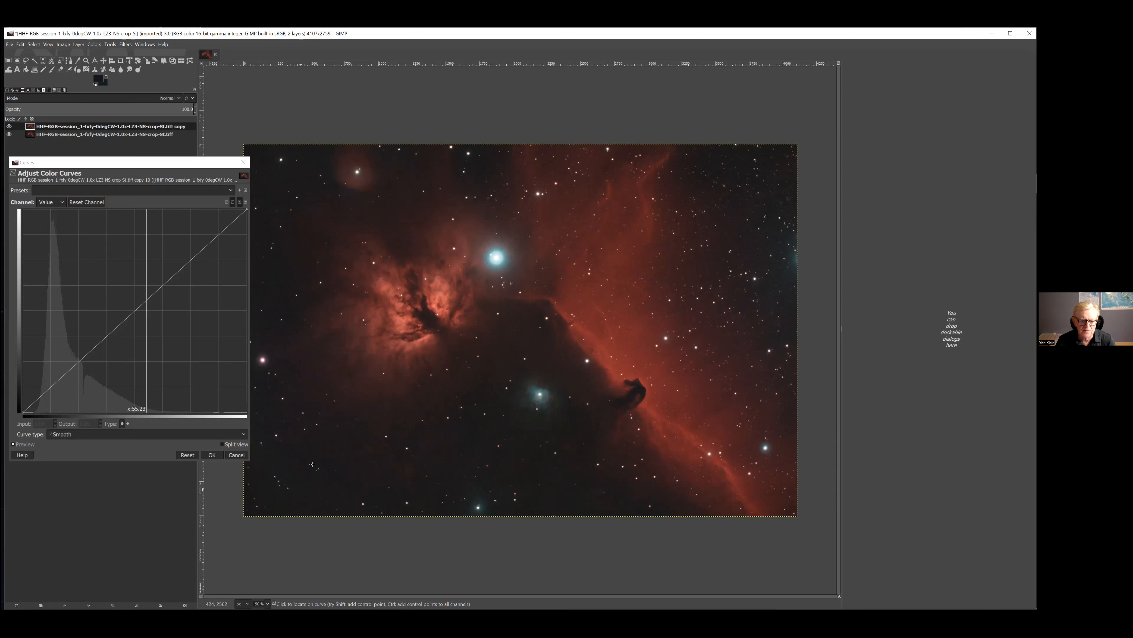
left_click(411, 466)
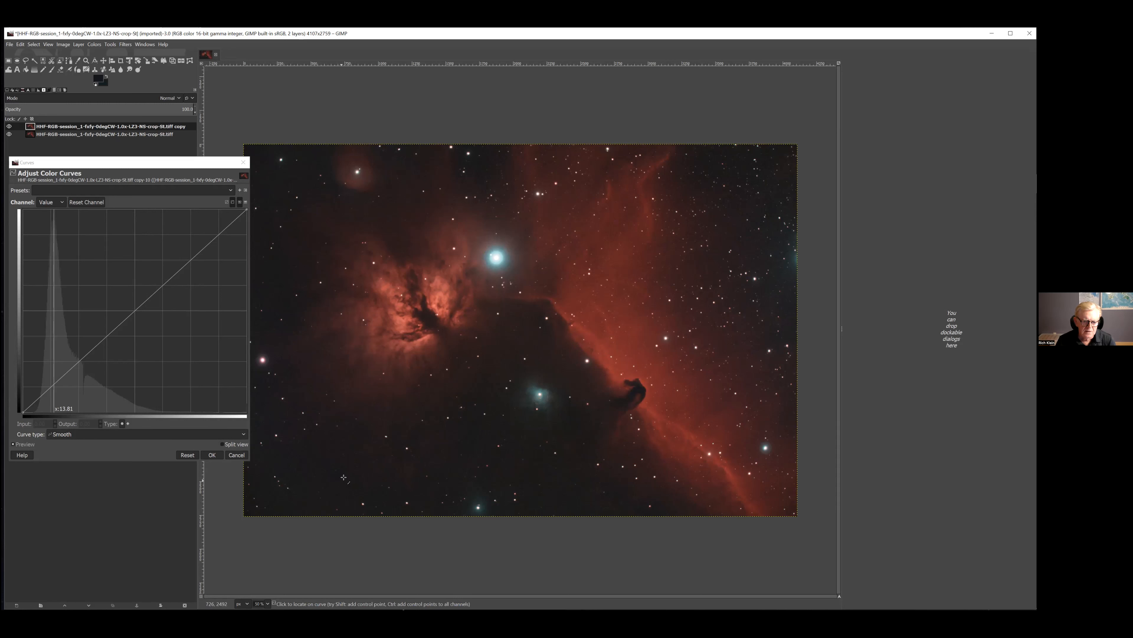
Step: Apply a value curve anchored at 10.47, lifting midtones from 31.53 to 46.82, with points at 84.96/83.02 and 7.46/4.38
left_click(46, 391)
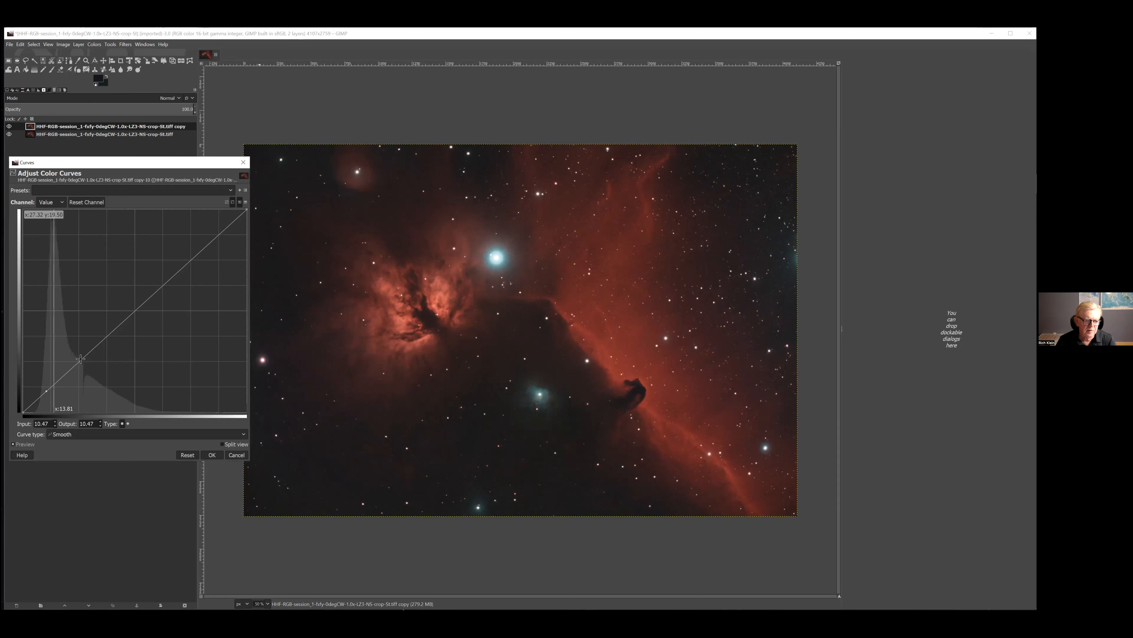
left_click_drag(91, 352, 93, 317)
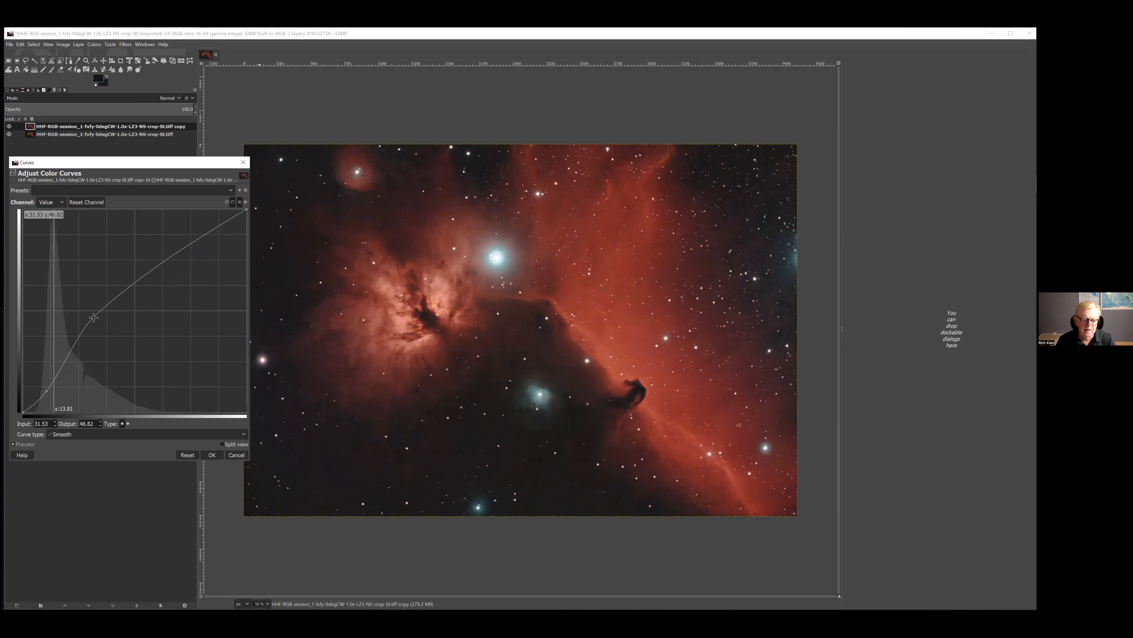
left_click_drag(211, 234, 213, 243)
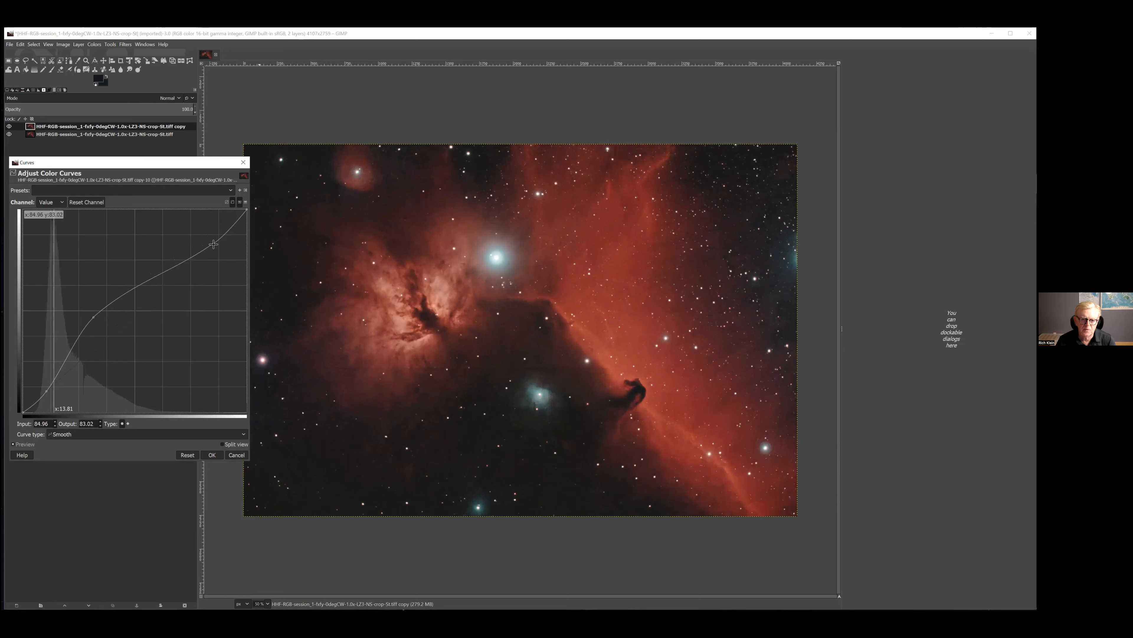
left_click(39, 403)
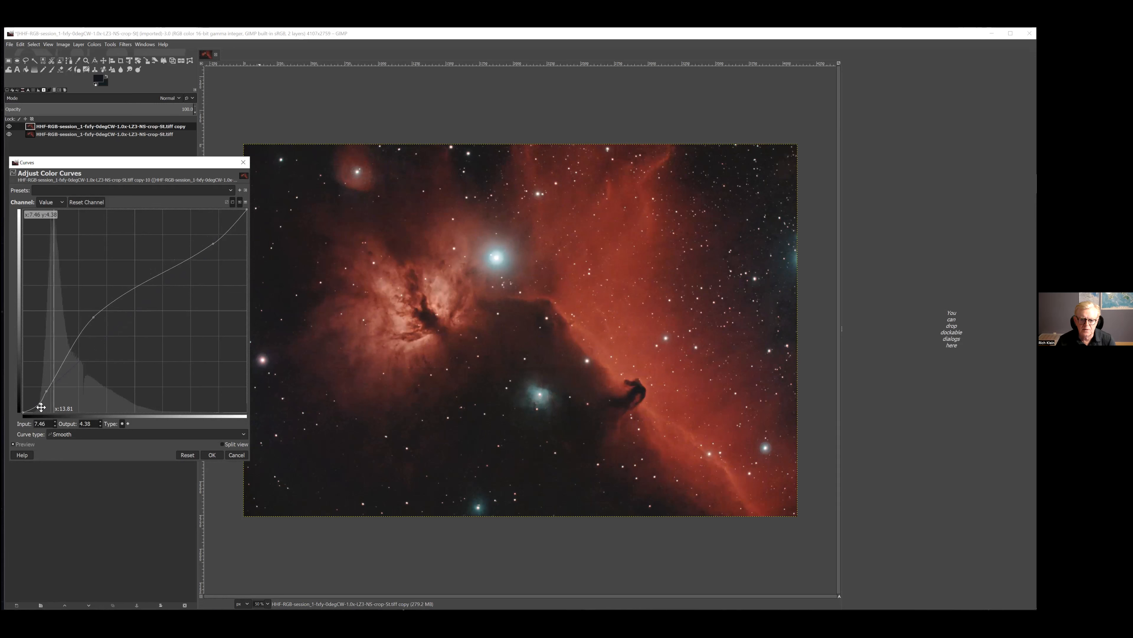
left_click(218, 454)
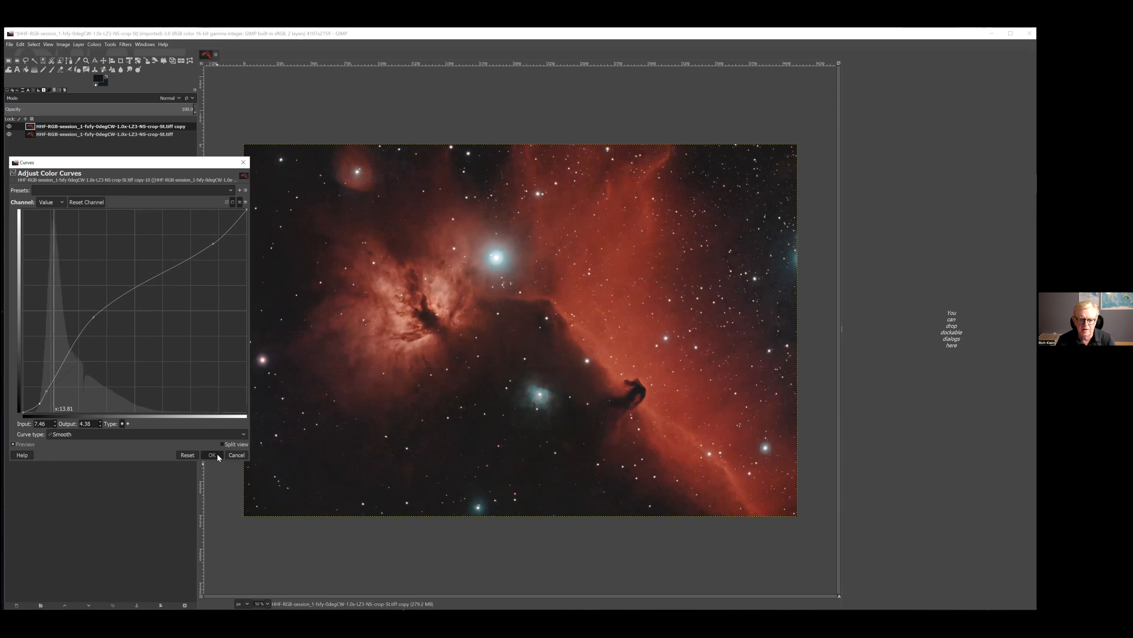
Step: Reopen Curves on the duplicate layer and sample the tones of several background areas on the histogram
left_click(211, 268)
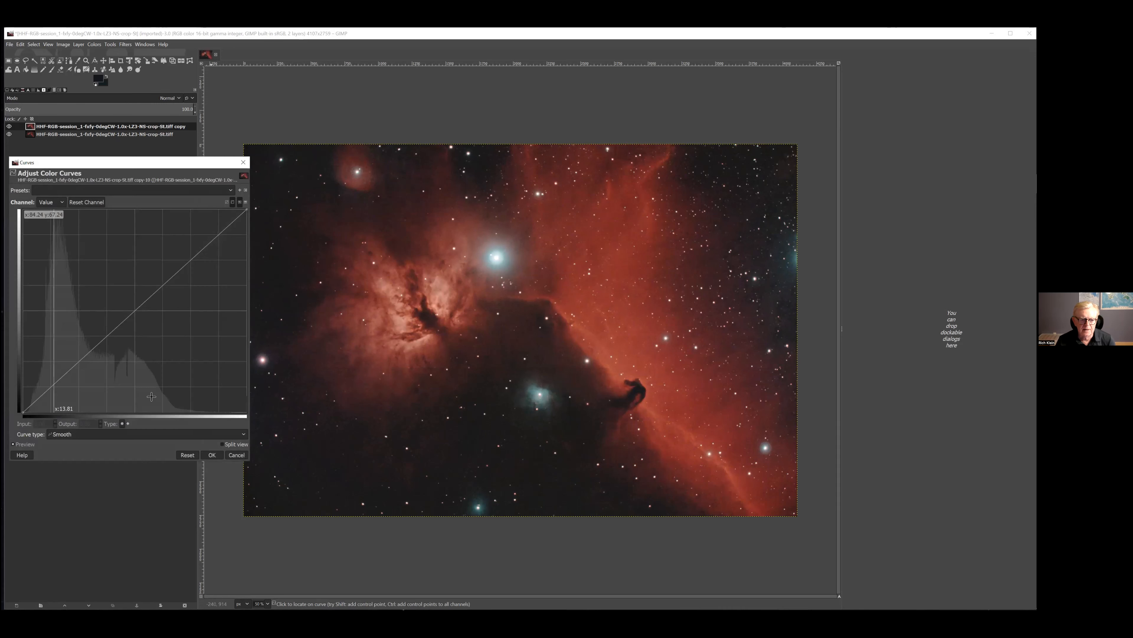
left_click(300, 485)
left_click(287, 494)
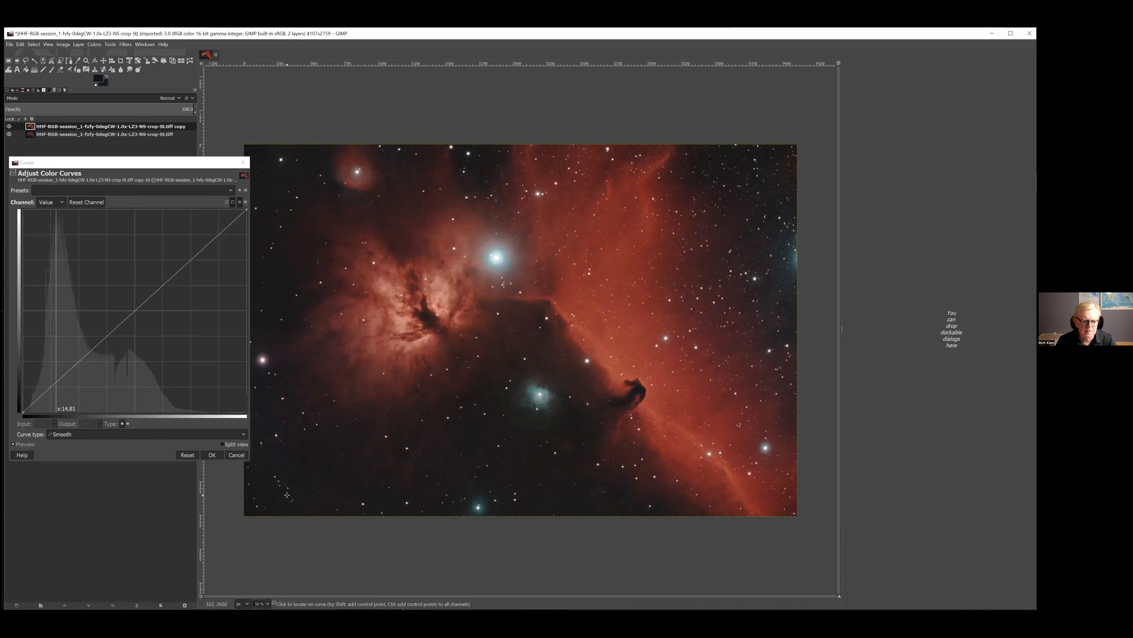
left_click(305, 162)
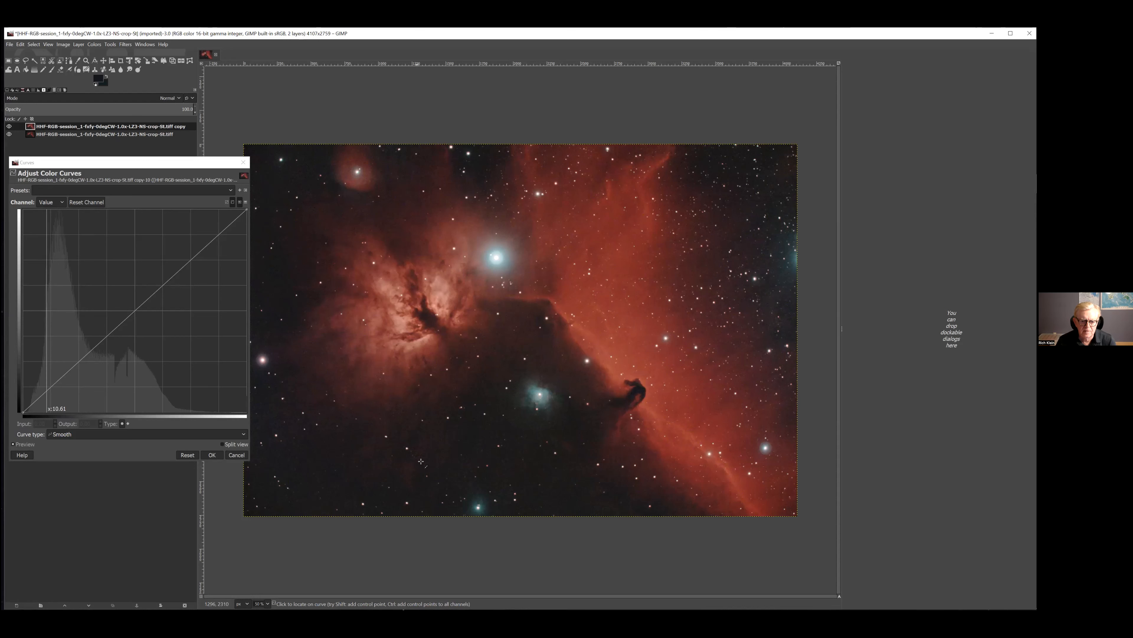
left_click(409, 467)
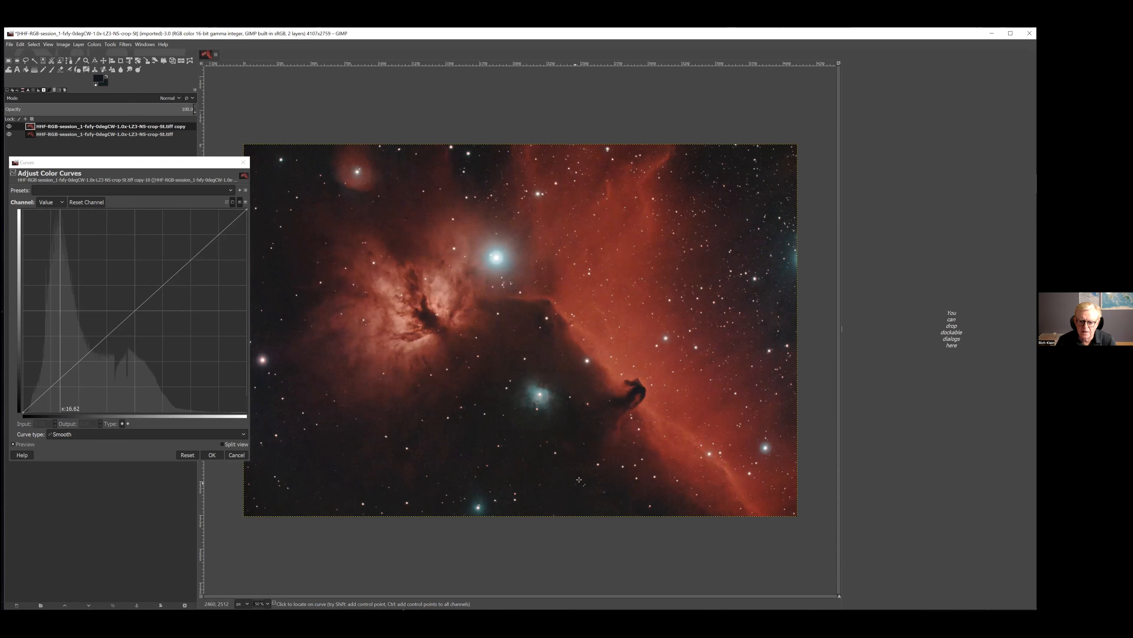
left_click(429, 442)
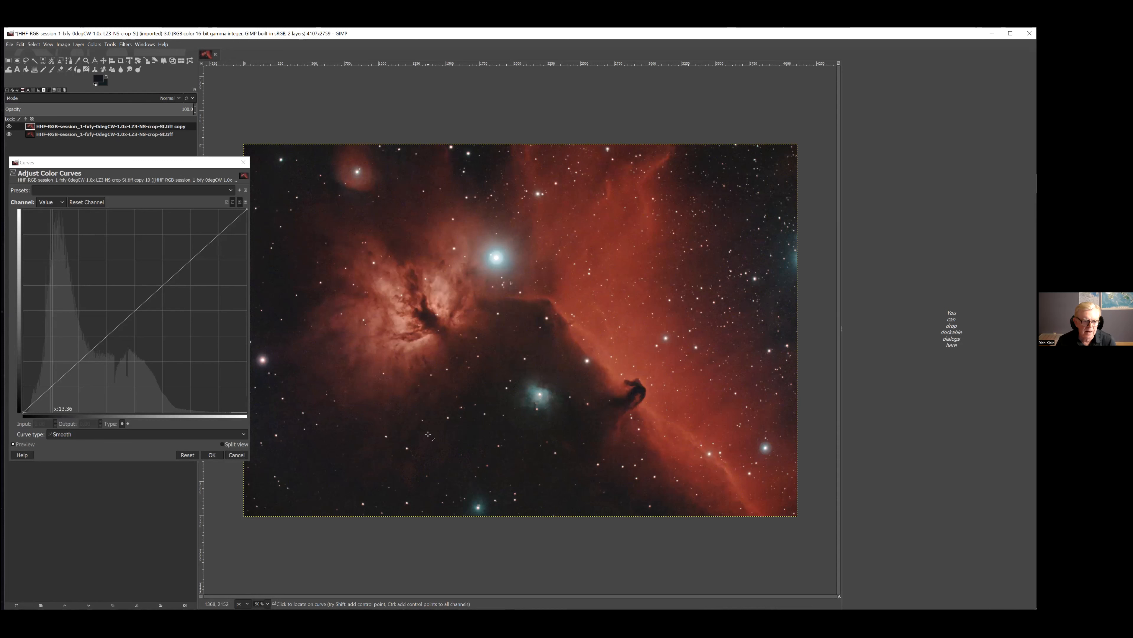
Step: Apply a second value curve that anchors the shadows and highlights and lifts the lower midtones from about 20 to about 29
left_click(40, 397)
left_click(74, 365)
left_click_drag(69, 352, 68, 353)
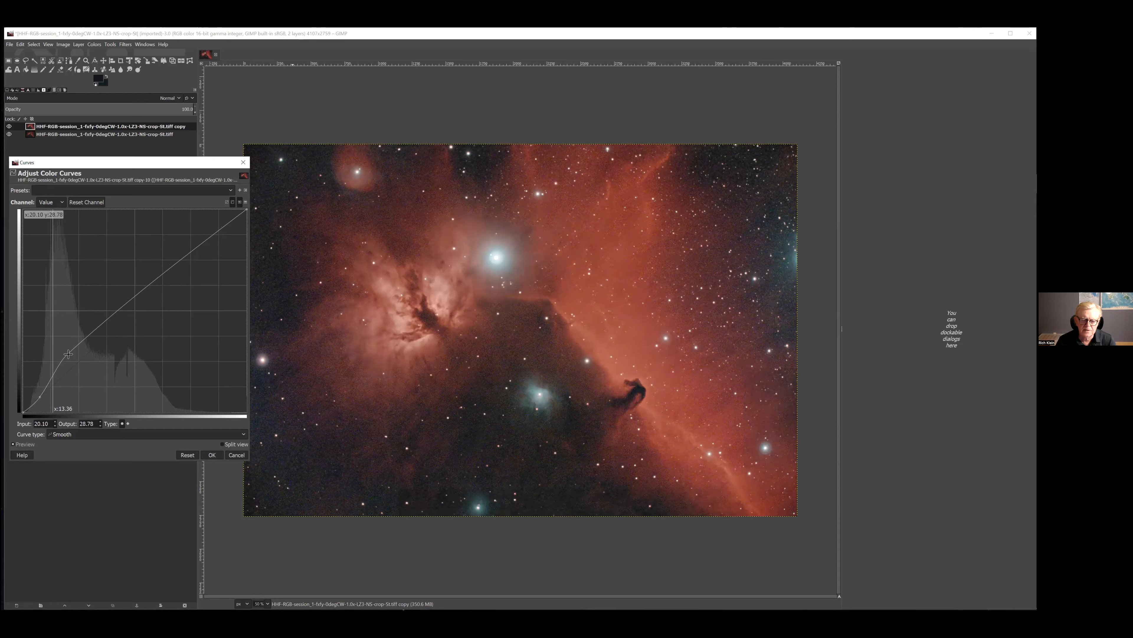
left_click(194, 256)
left_click(70, 352)
left_click_drag(70, 352, 71, 350)
left_click(212, 455)
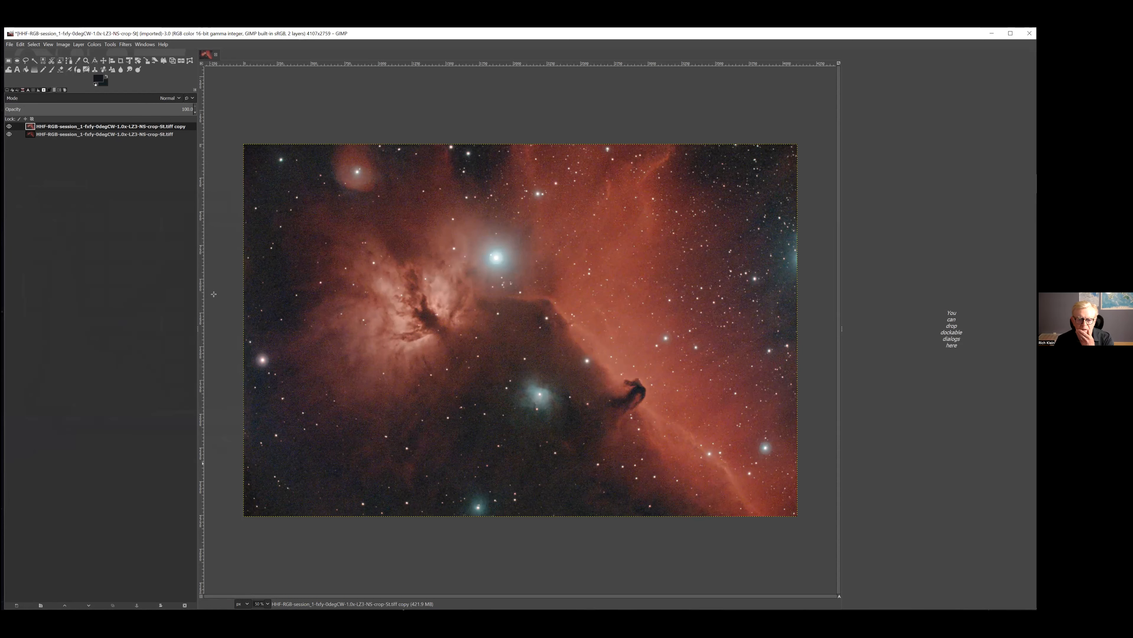
Step: Raise the saturation of the red primary color to about 33 with Hue-Saturation
left_click(94, 44)
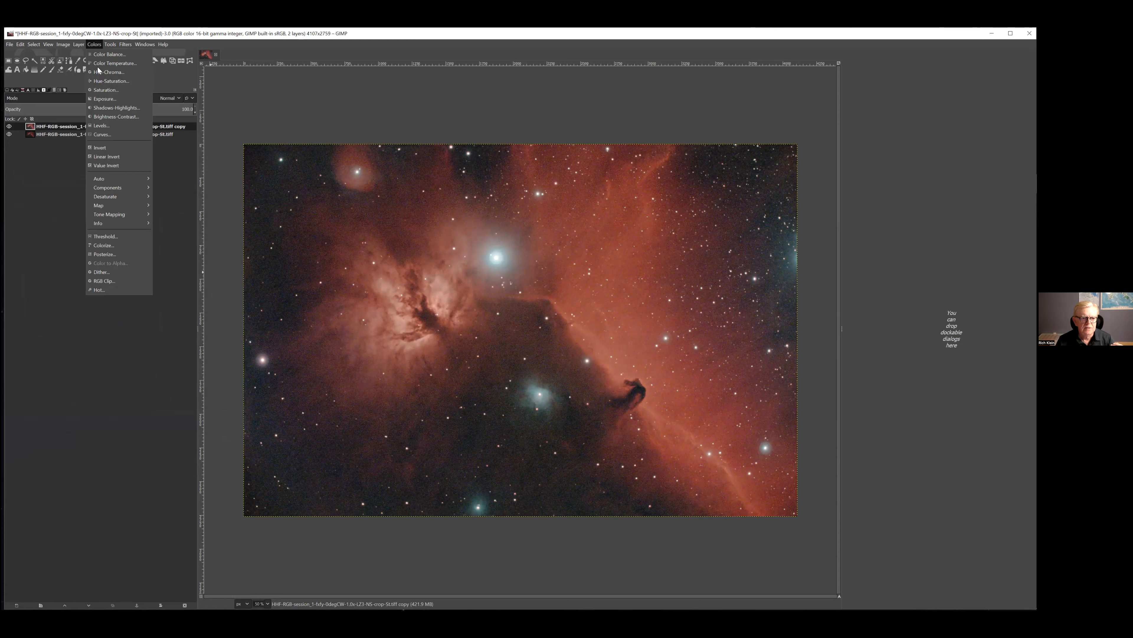
left_click(109, 81)
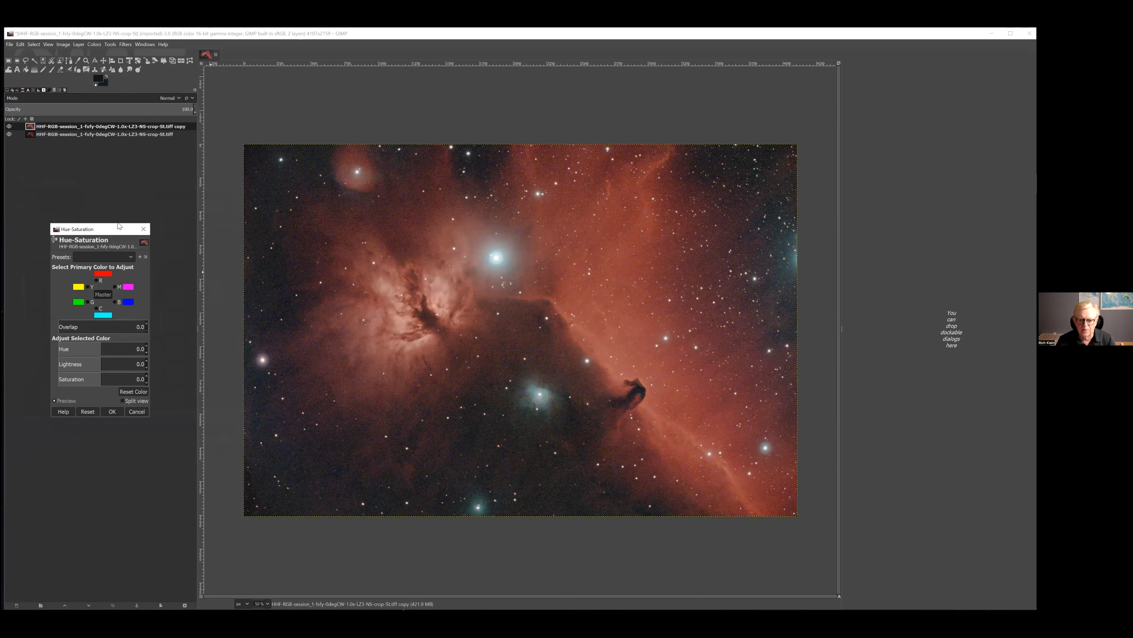
left_click(100, 280)
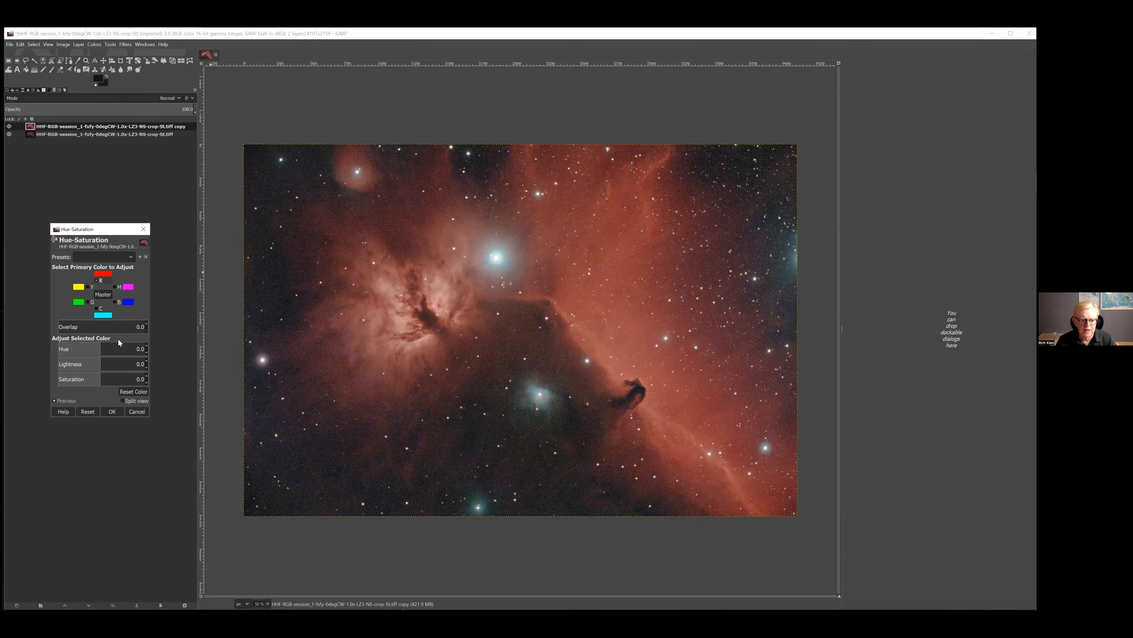
left_click(114, 375)
left_click_drag(117, 374, 116, 375)
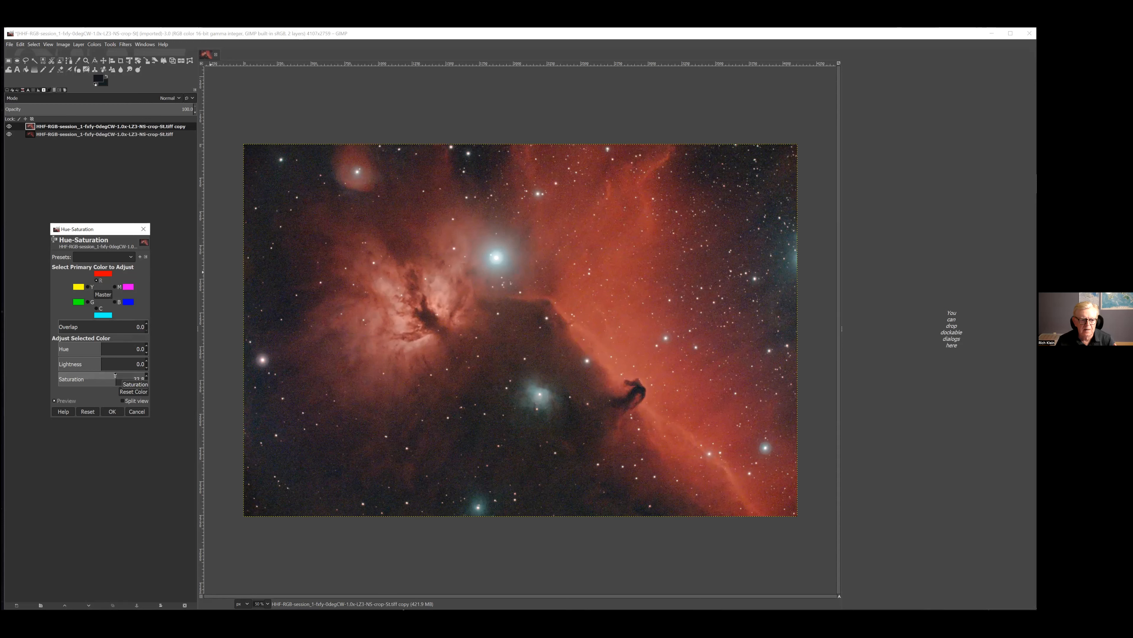
Step: Increase the saturation of the green primary color and apply the Hue-Saturation adjustment
left_click(88, 302)
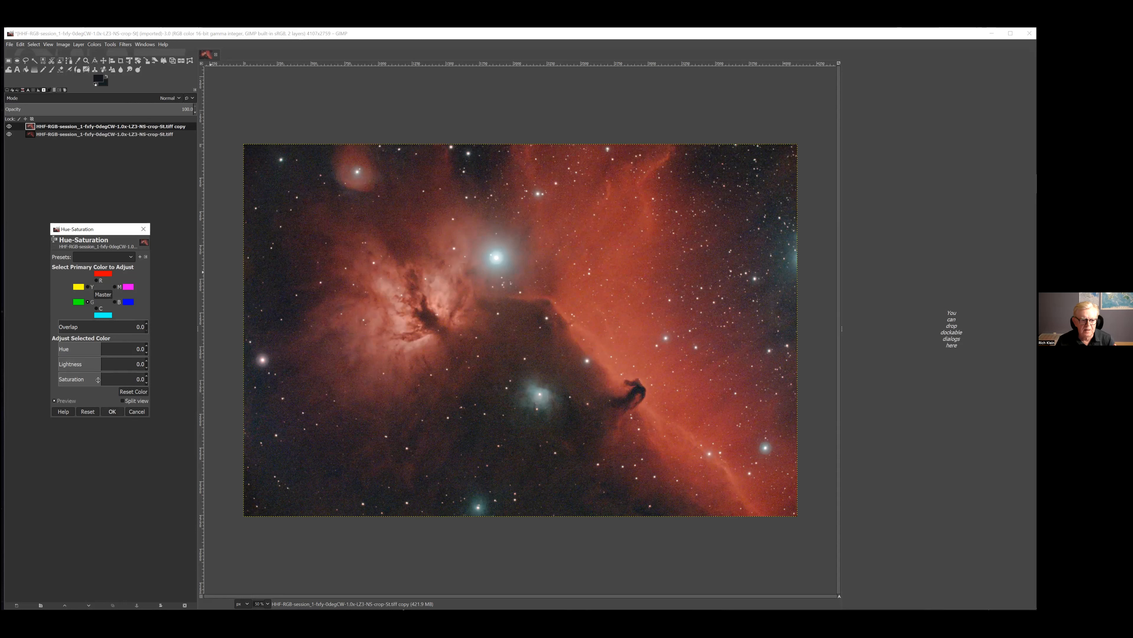
left_click_drag(111, 375, 110, 376)
left_click(112, 373)
left_click(116, 372)
left_click(118, 411)
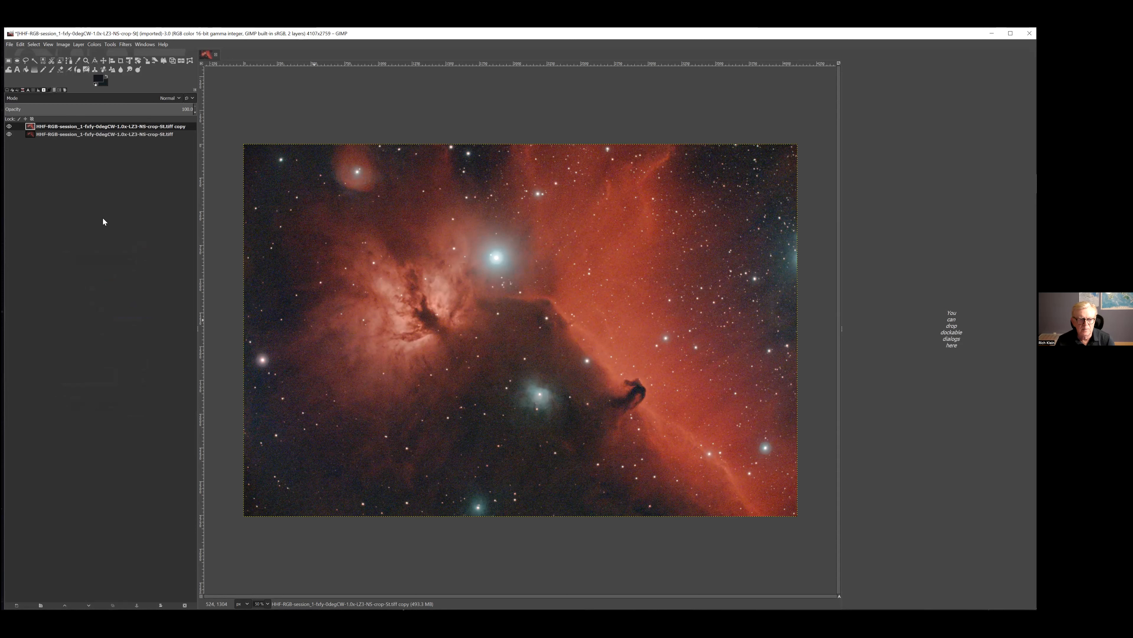
Step: Set up an export to the APP Tutorial folder, changing the crop-St file's extension from tiff to jpg
left_click(11, 45)
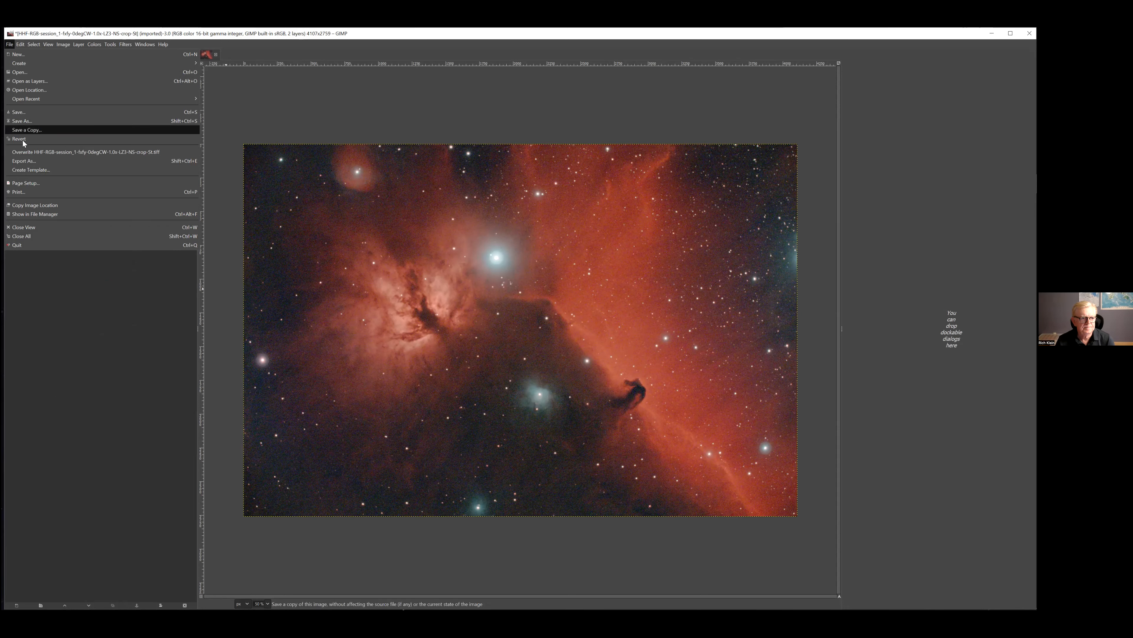
left_click(23, 161)
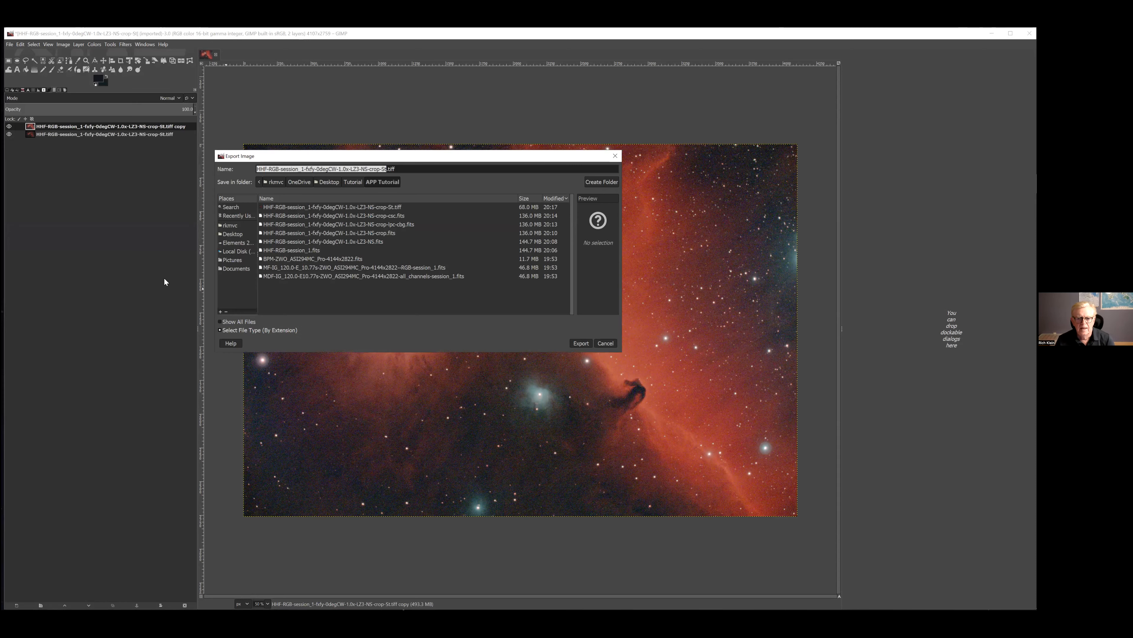
left_click(424, 169)
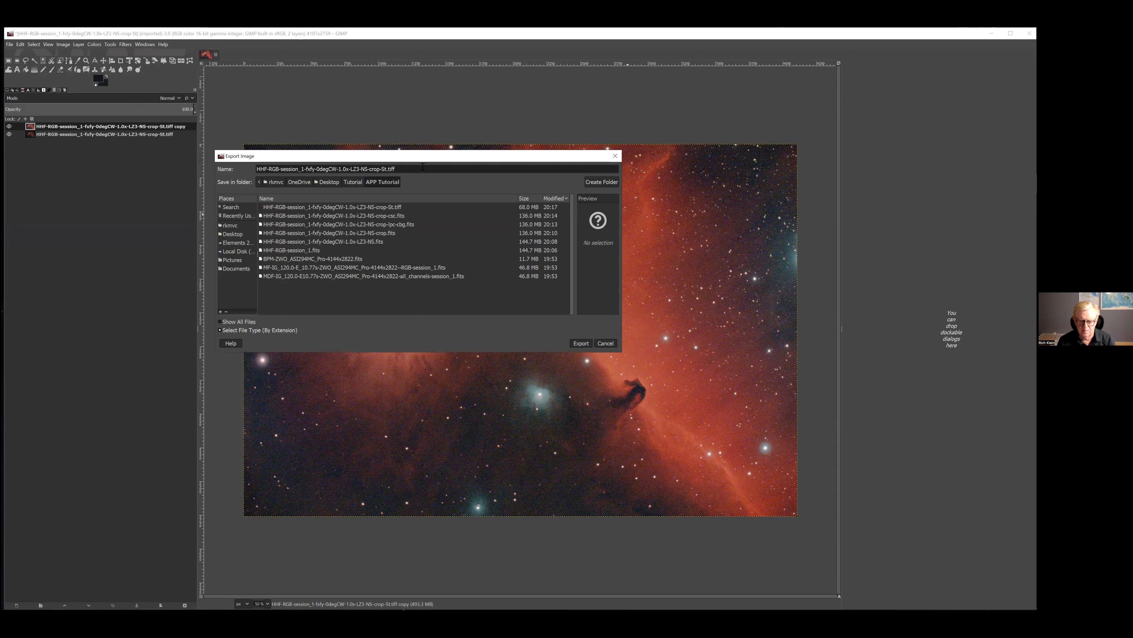
key("BackSpace")
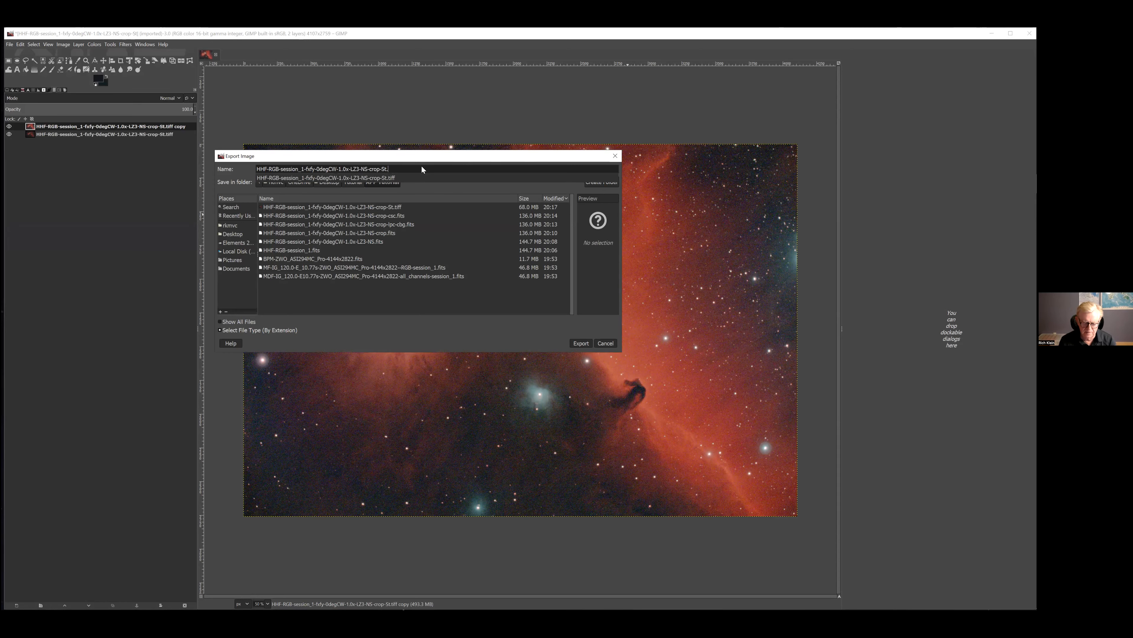
type("jpg")
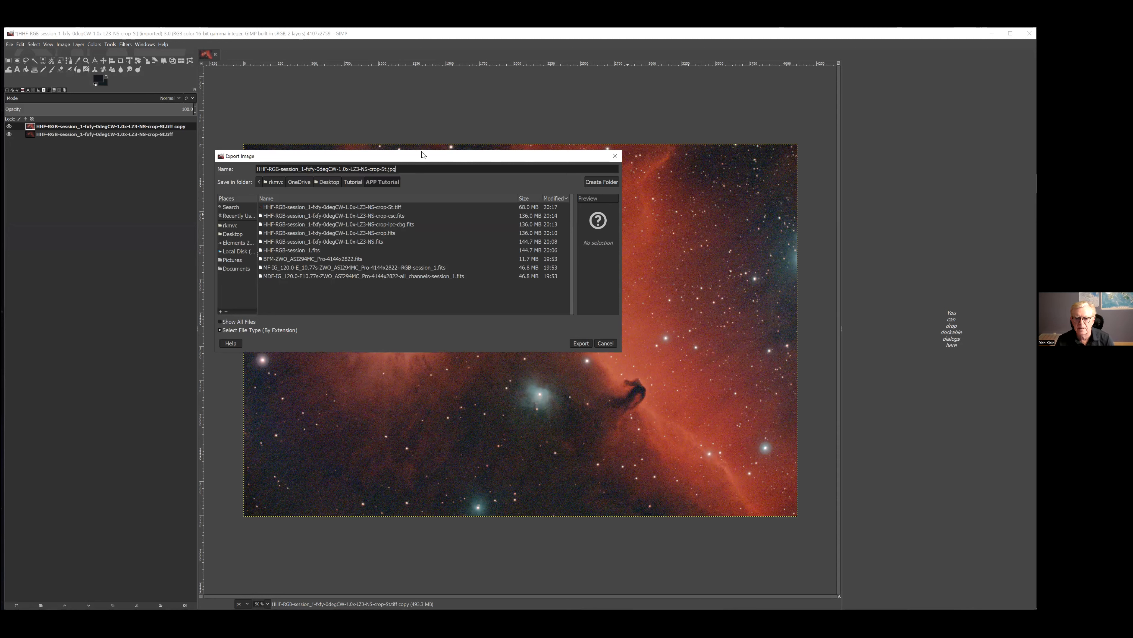
Step: Raise the JPEG quality slightly and export the image
left_click(581, 342)
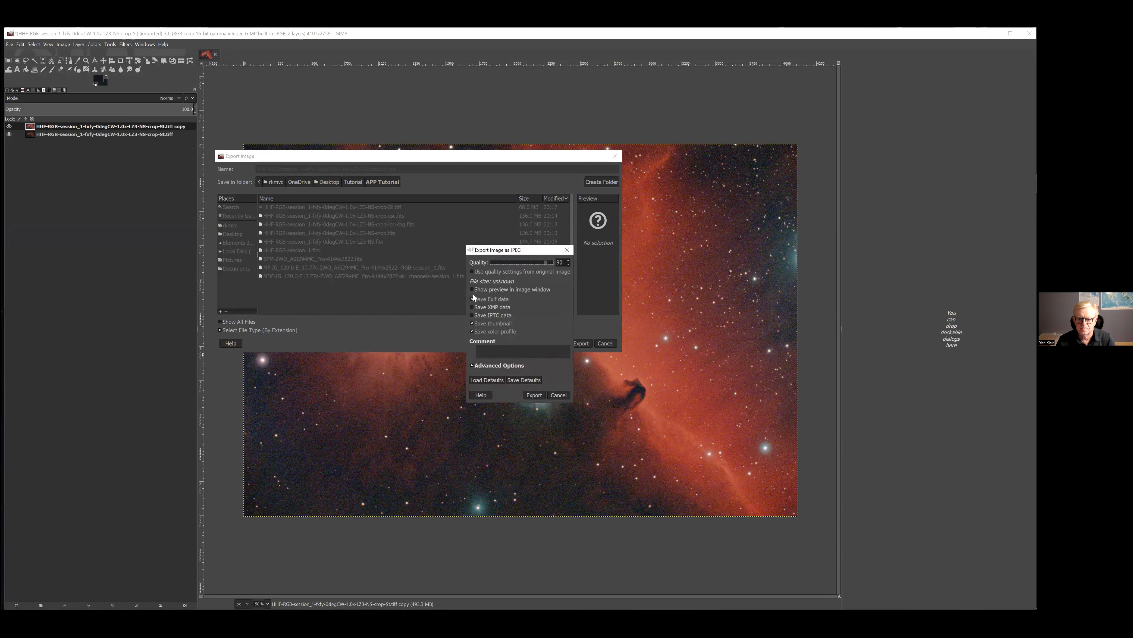
left_click(569, 261)
left_click(569, 260)
left_click(534, 395)
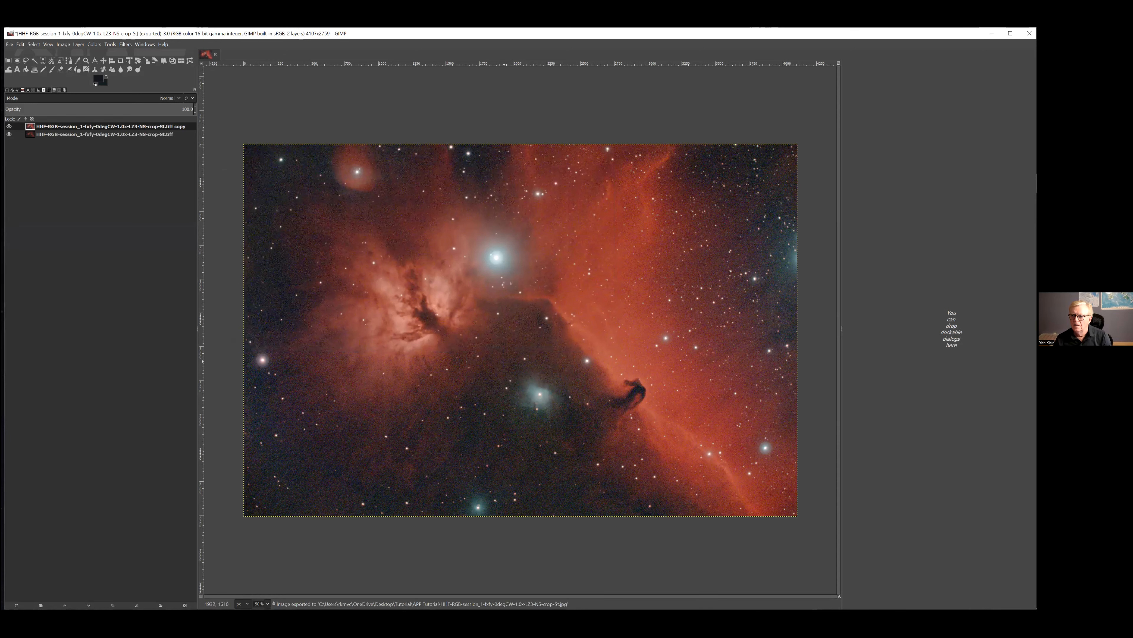
Step: Minimize the GIMP window, exit the Tools Tab slideshow and show the Windows desktop
left_click(991, 33)
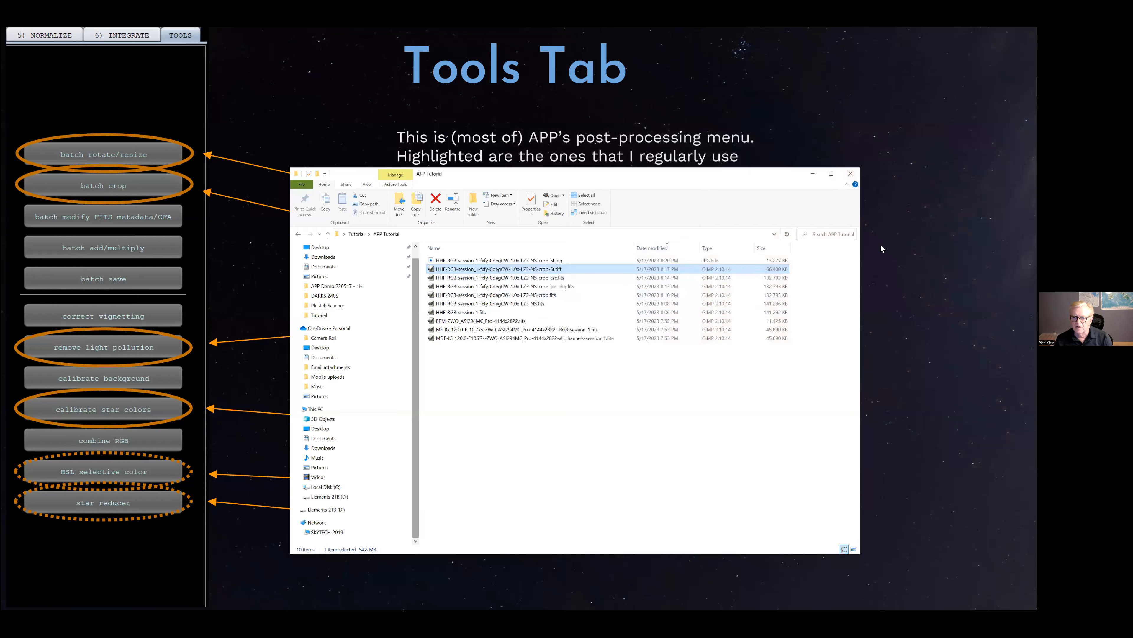
left_click(933, 74)
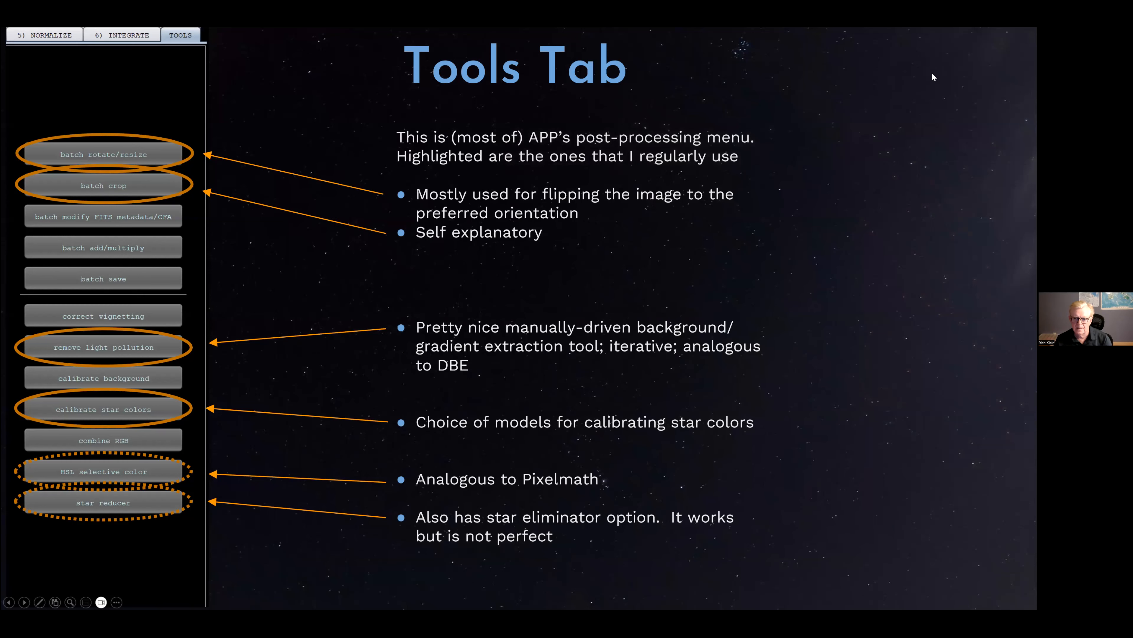
key("Escape")
key("alt+Tab")
key("alt+Tab")
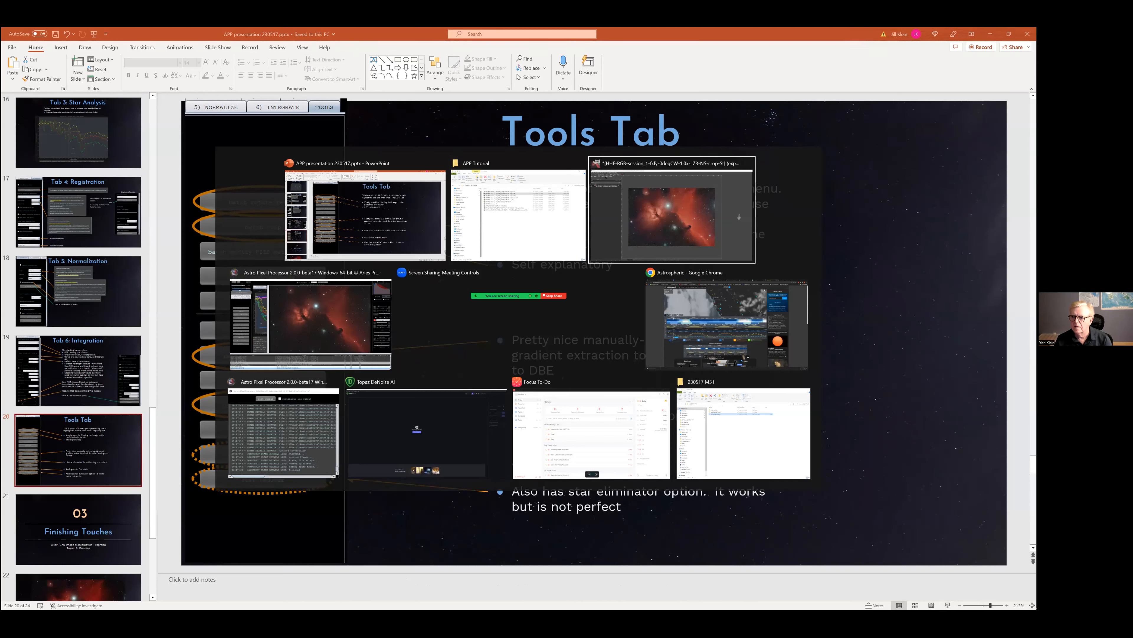
key("super+d")
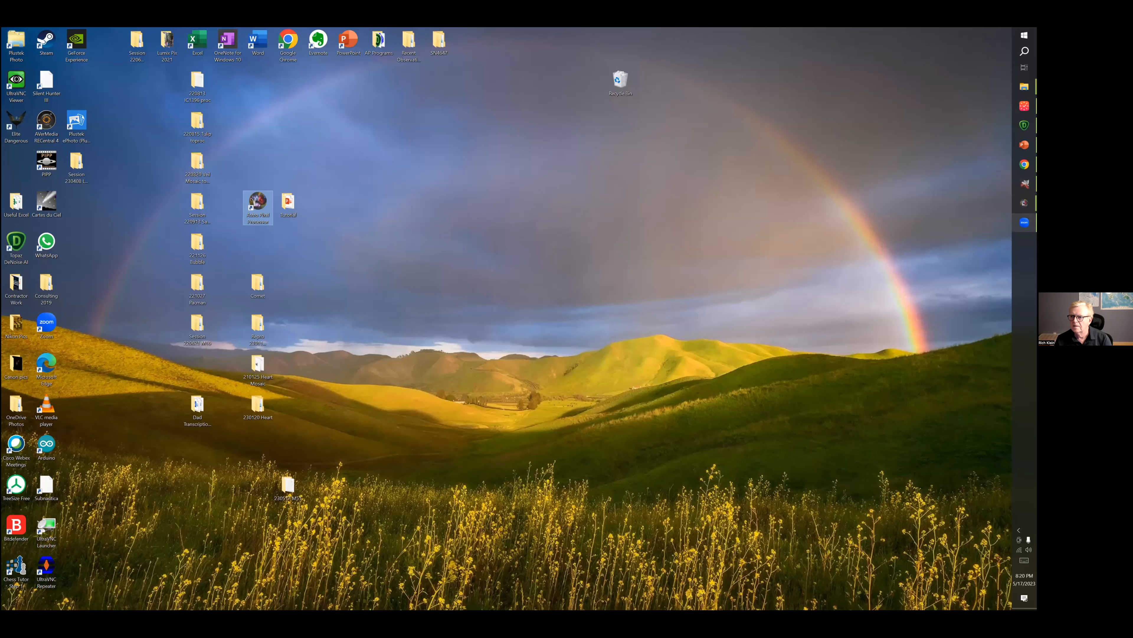
Step: Open Topaz DeNoise AI, load the exported crop-St JPEG from the APP Tutorial folder and inspect its Clear-model preview at several magnifications
left_click(1024, 126)
key("alt+Tab")
key("alt+Tab")
key("alt+Tab")
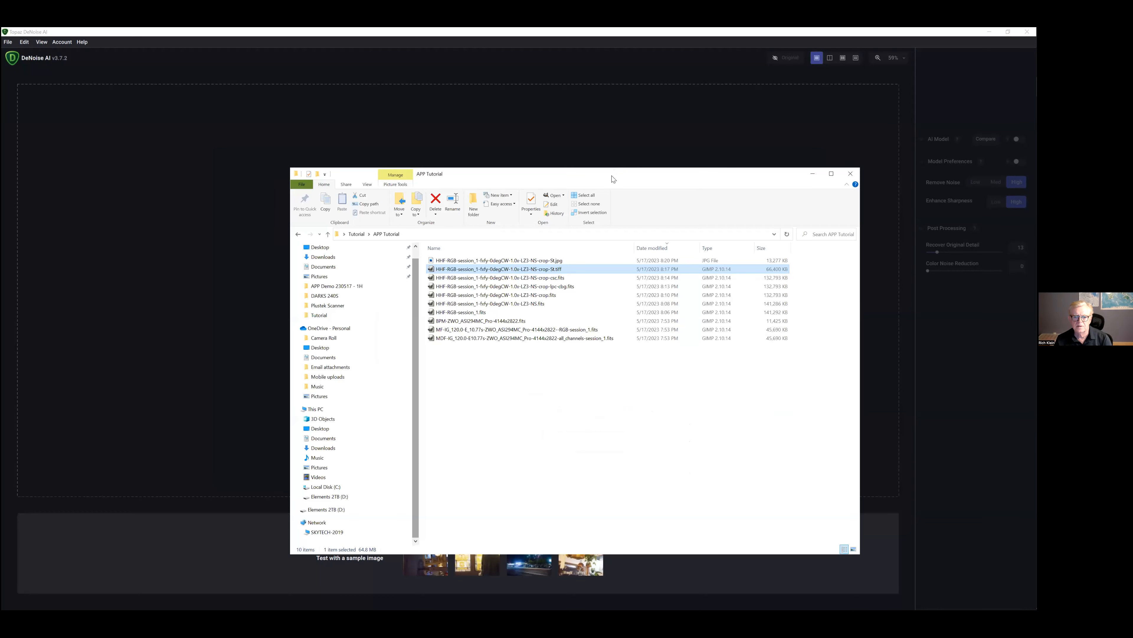
left_click_drag(636, 188, 749, 233)
left_click_drag(634, 308, 319, 207)
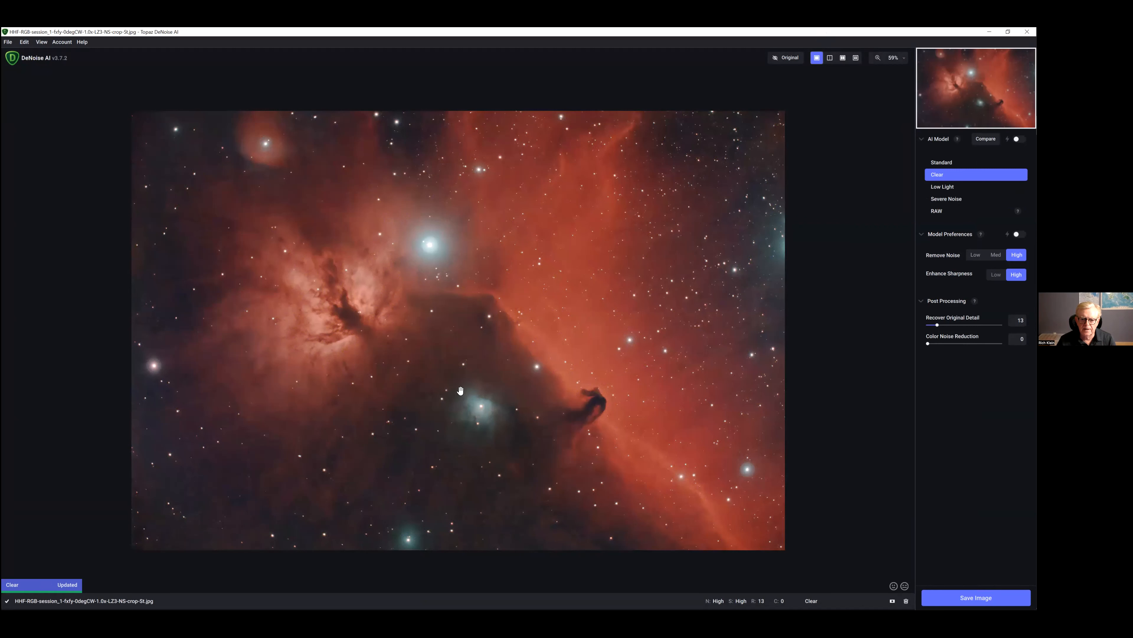
scroll(424, 357, "up", 1)
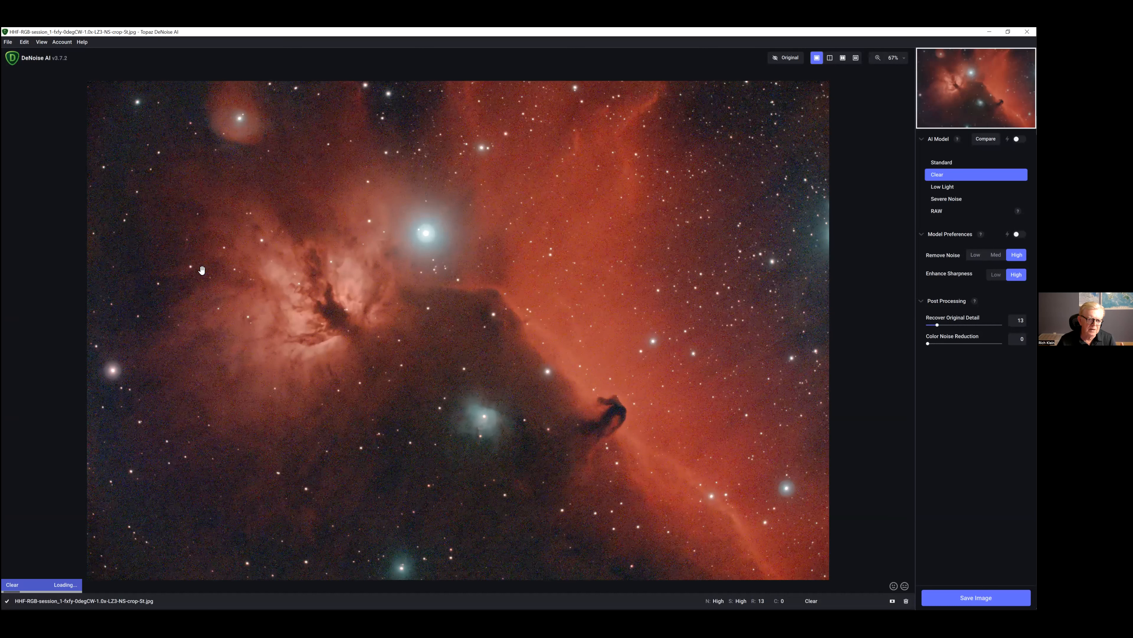
scroll(200, 271, "up", 3)
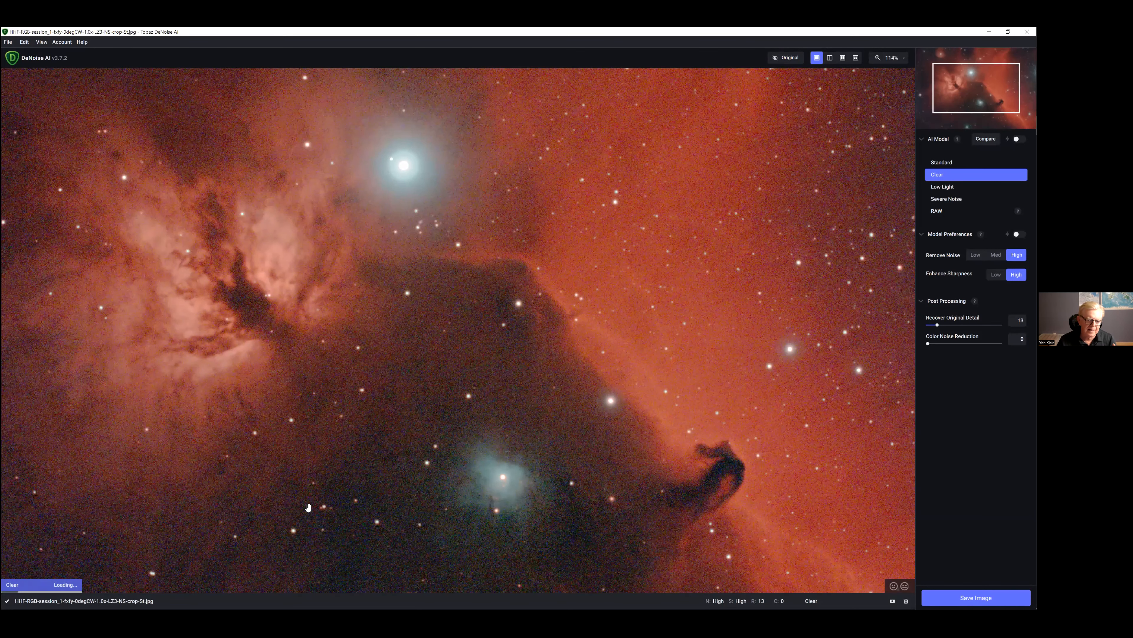
scroll(272, 476, "down", 3)
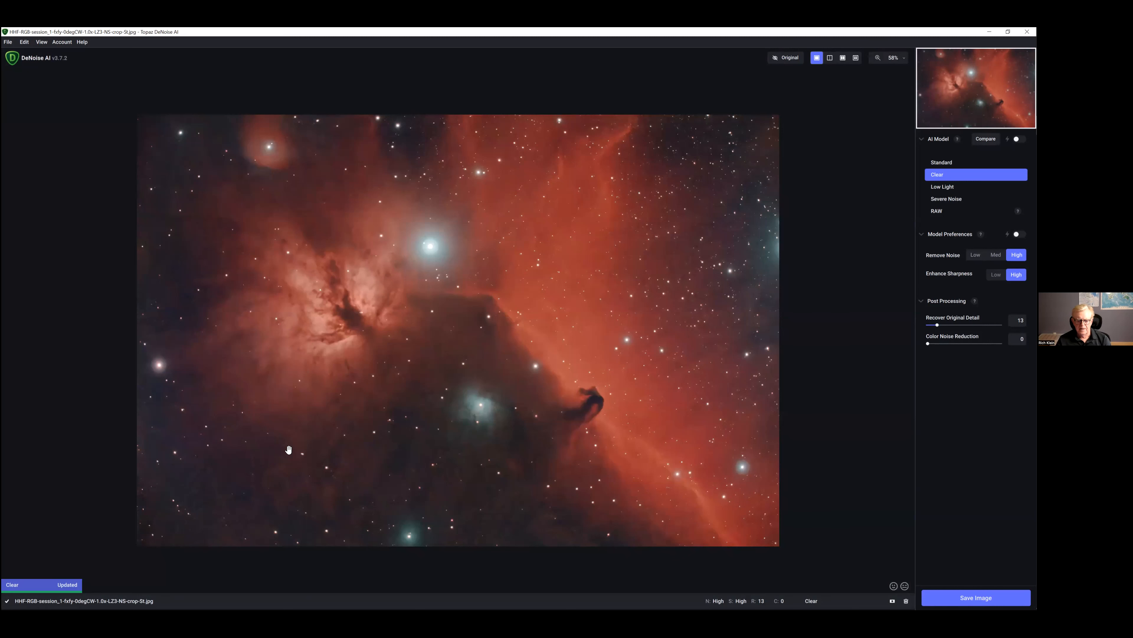
Step: Switch to the APP presentation in PowerPoint, resume the slideshow from the Tools Tab slide and advance past Finishing Touches to the nebula image
key("alt+Tab")
key("alt+Tab")
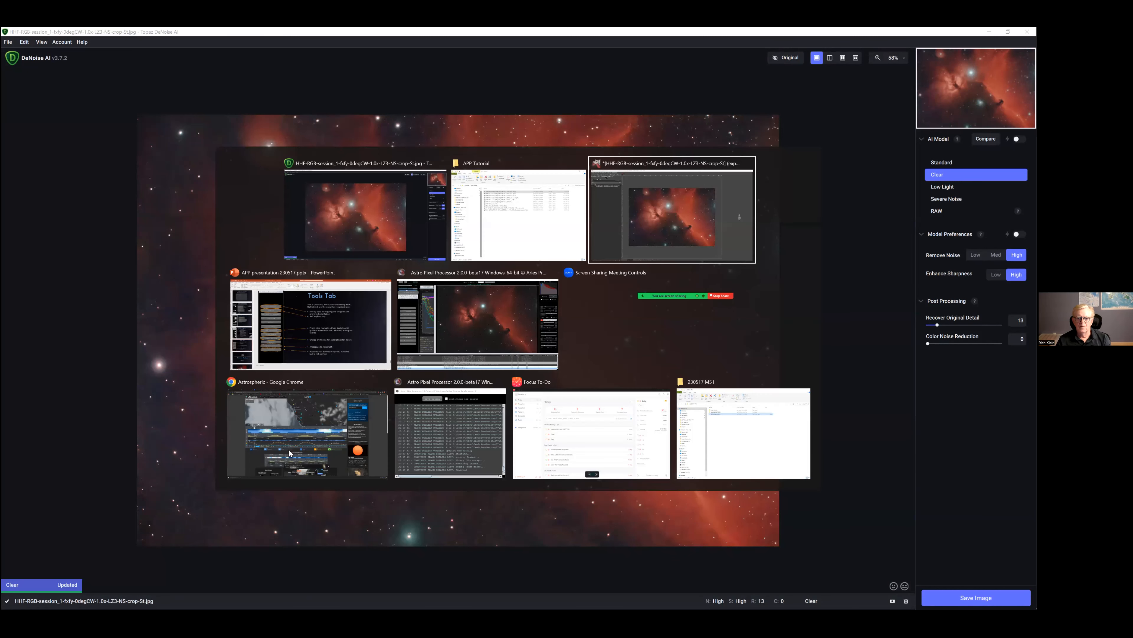
key("alt+Tab")
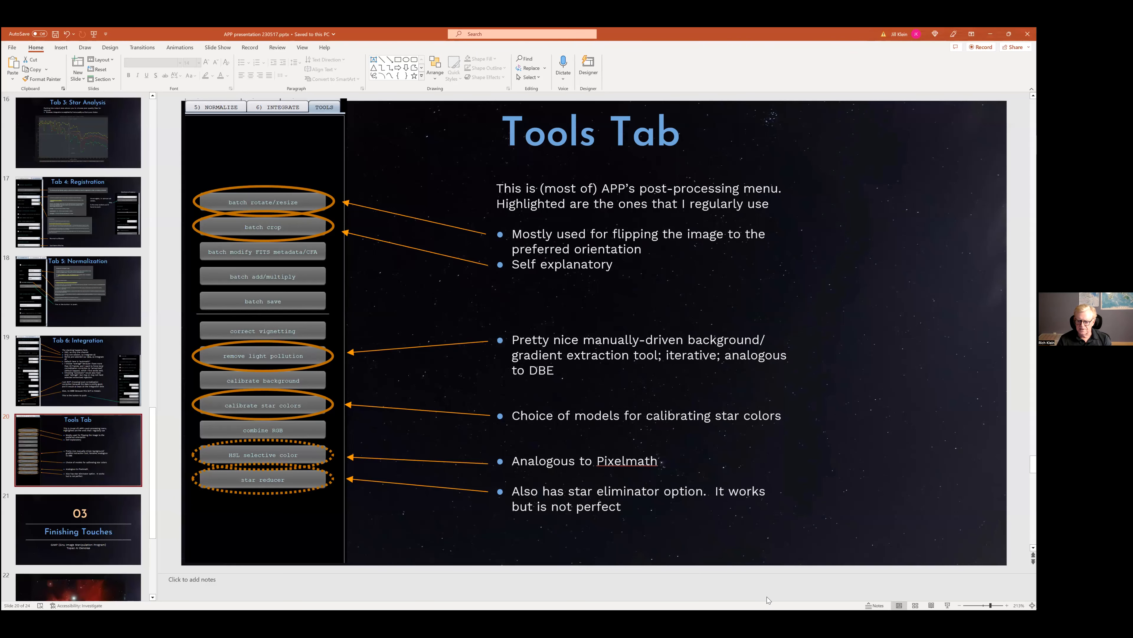
left_click(948, 605)
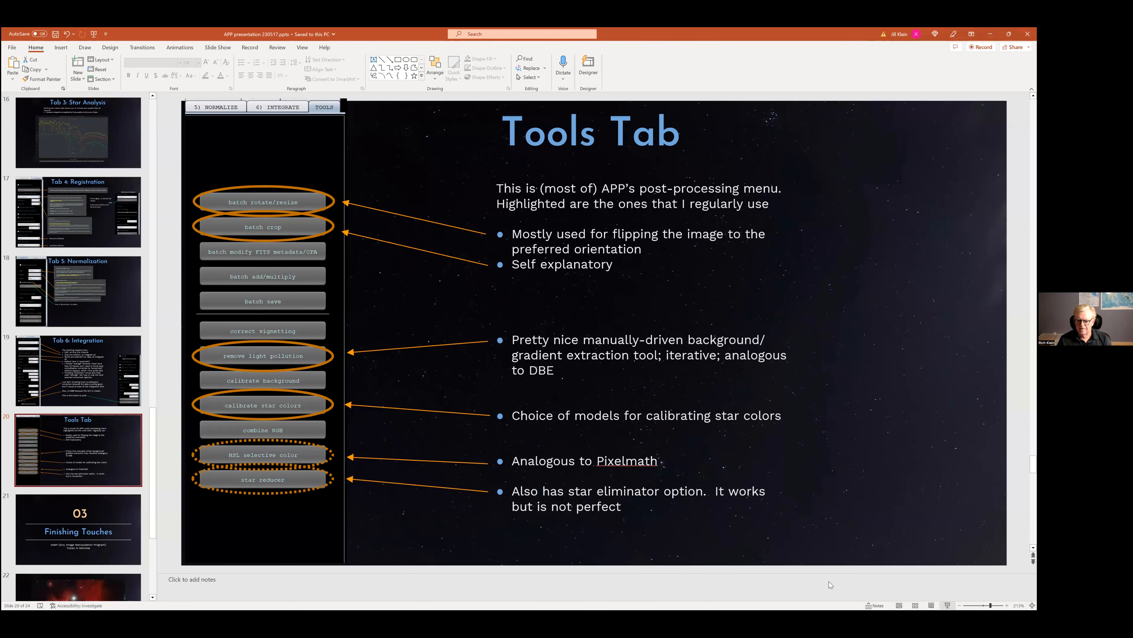
left_click(822, 572)
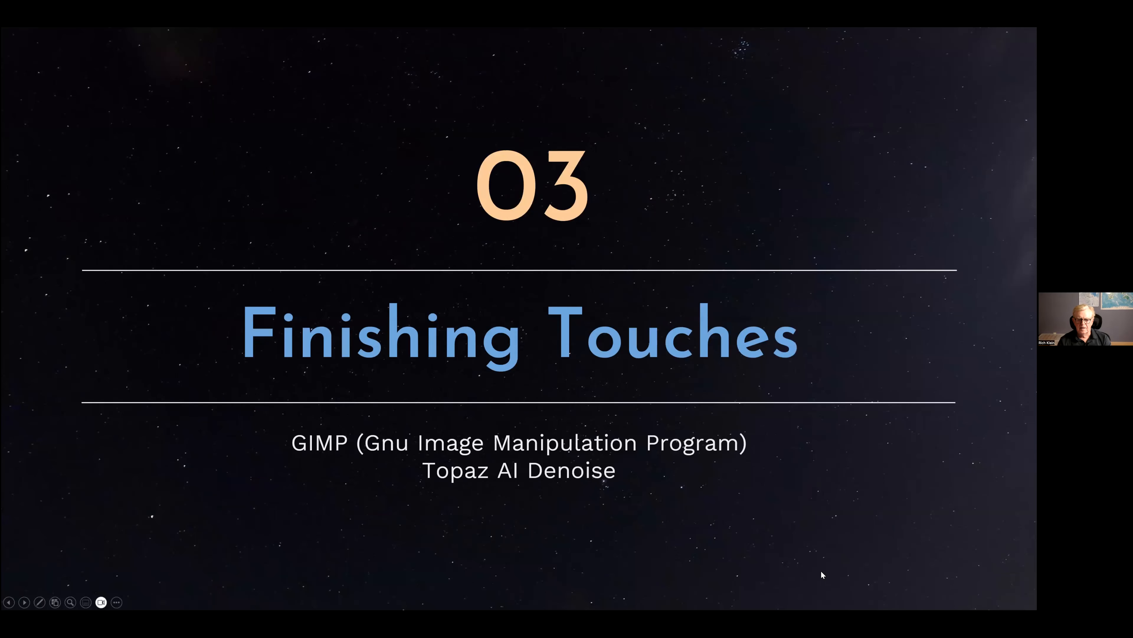
left_click(822, 571)
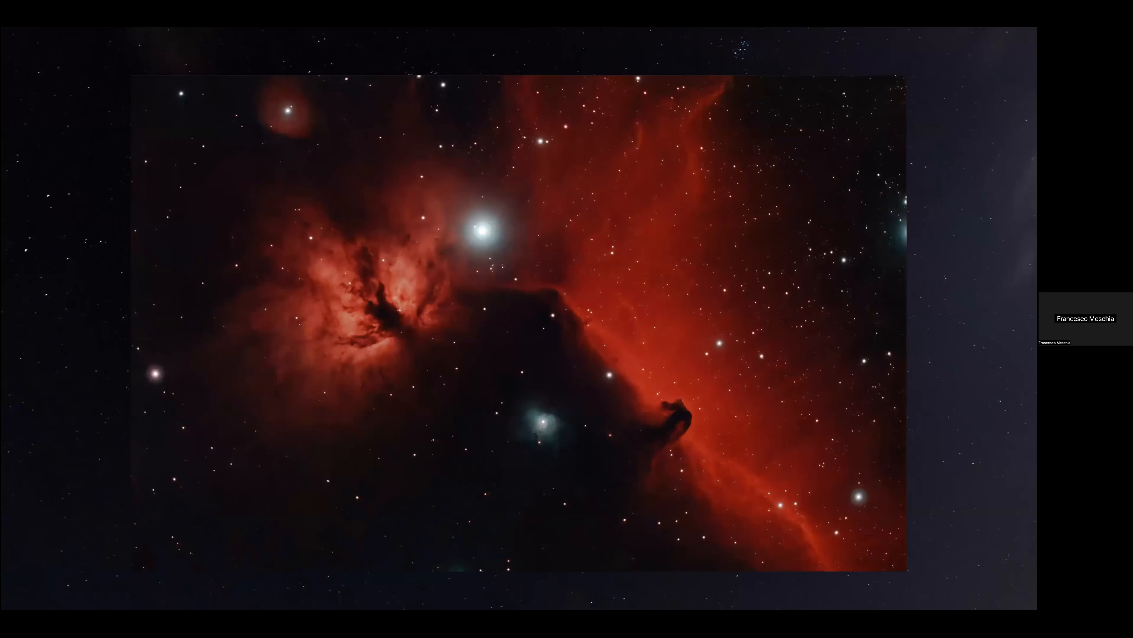
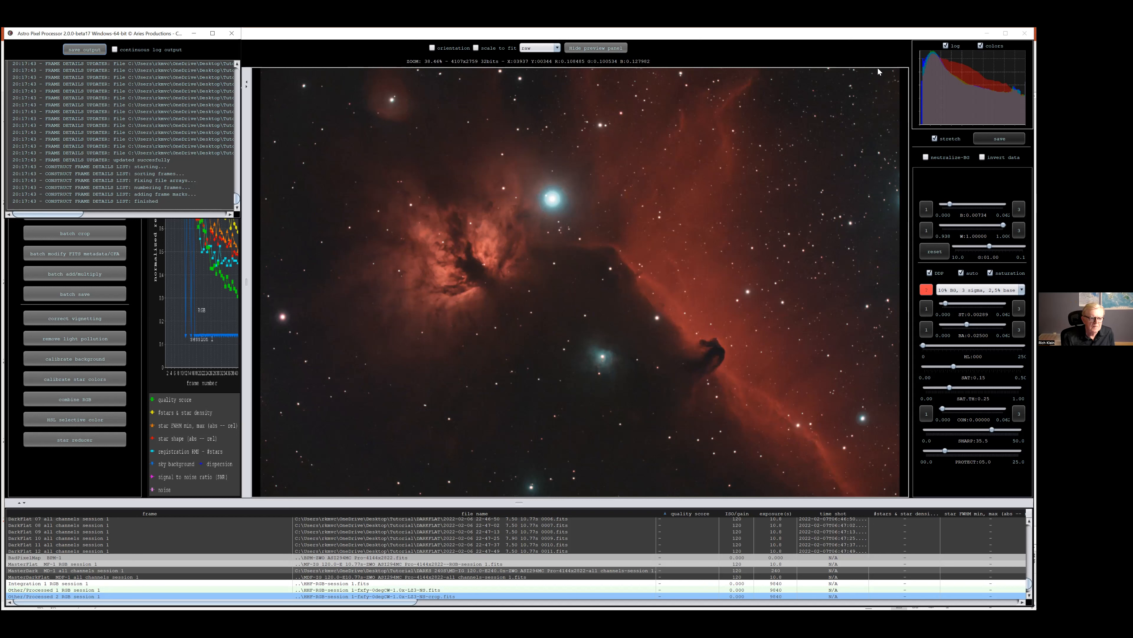
Step: Start star color calibration in Astro Pixel Processor on the cropped nebula image in the viewer
left_click(88, 380)
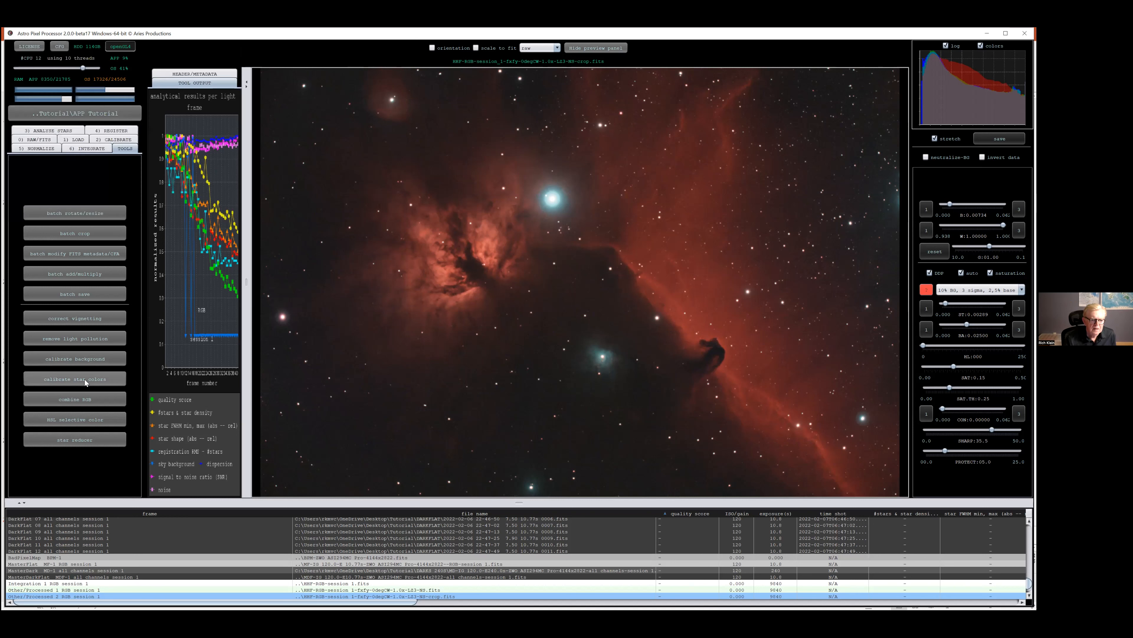
left_click(613, 356)
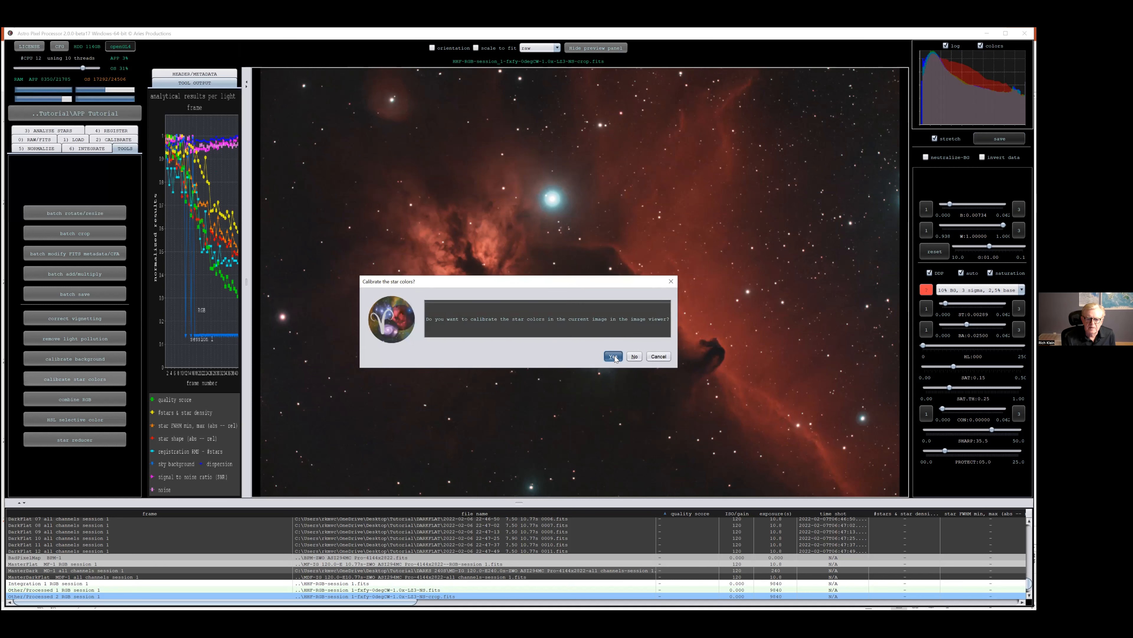